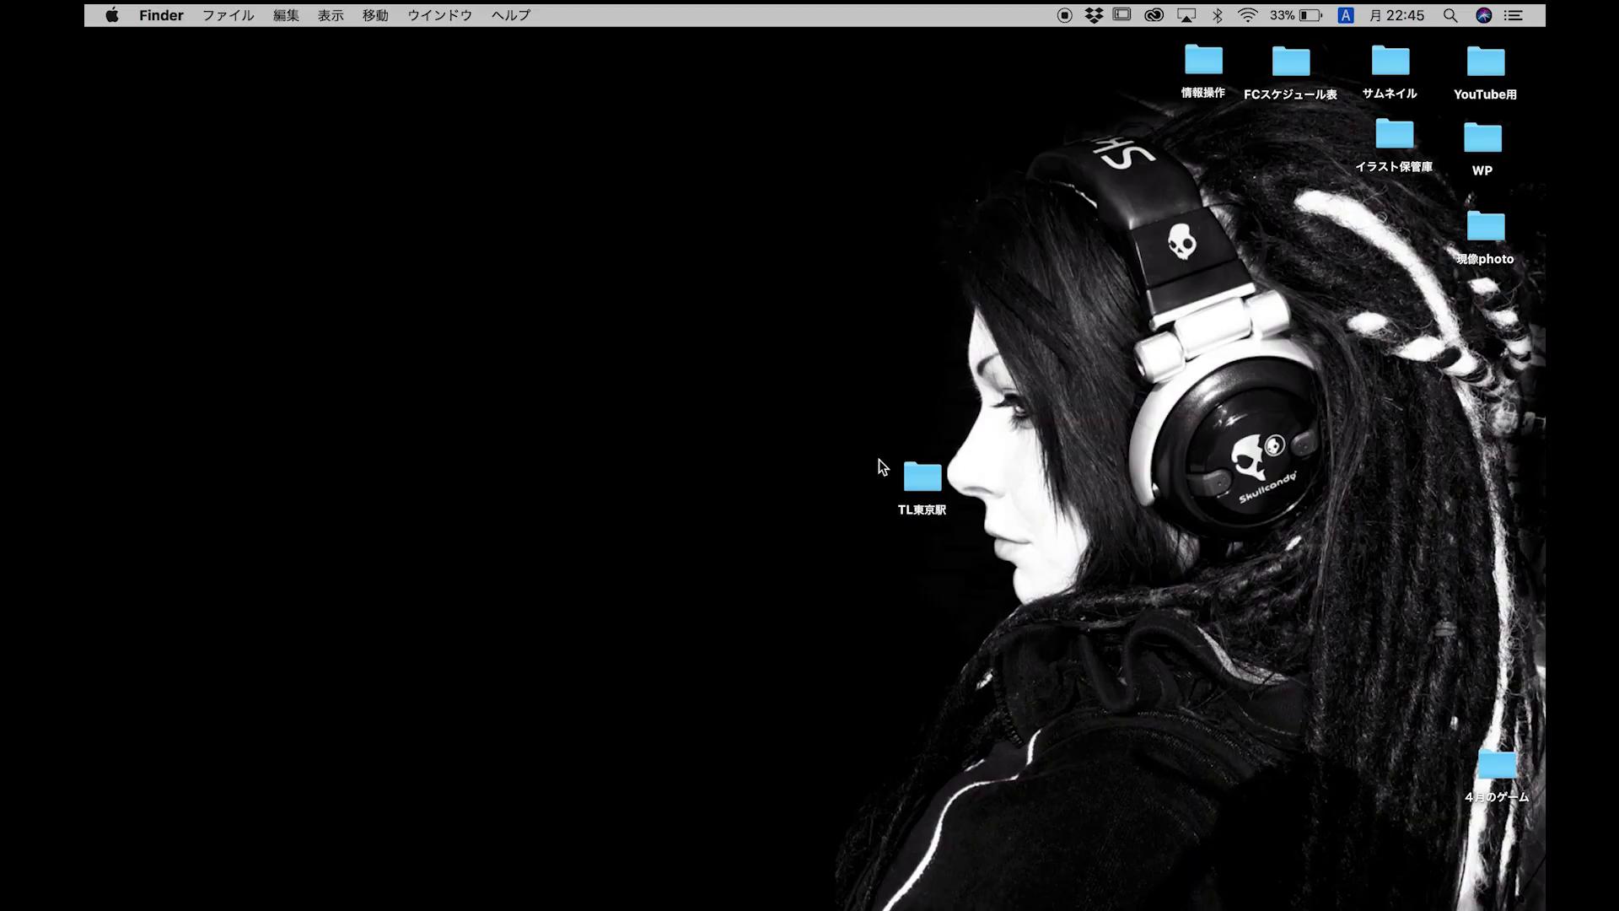
- Open the TL東京駅 folder and Quick Look through the first Tokyo Station night photos, starting at _ANA2520.JPG
{"action": "double_click", "coordinate": [926, 479]}
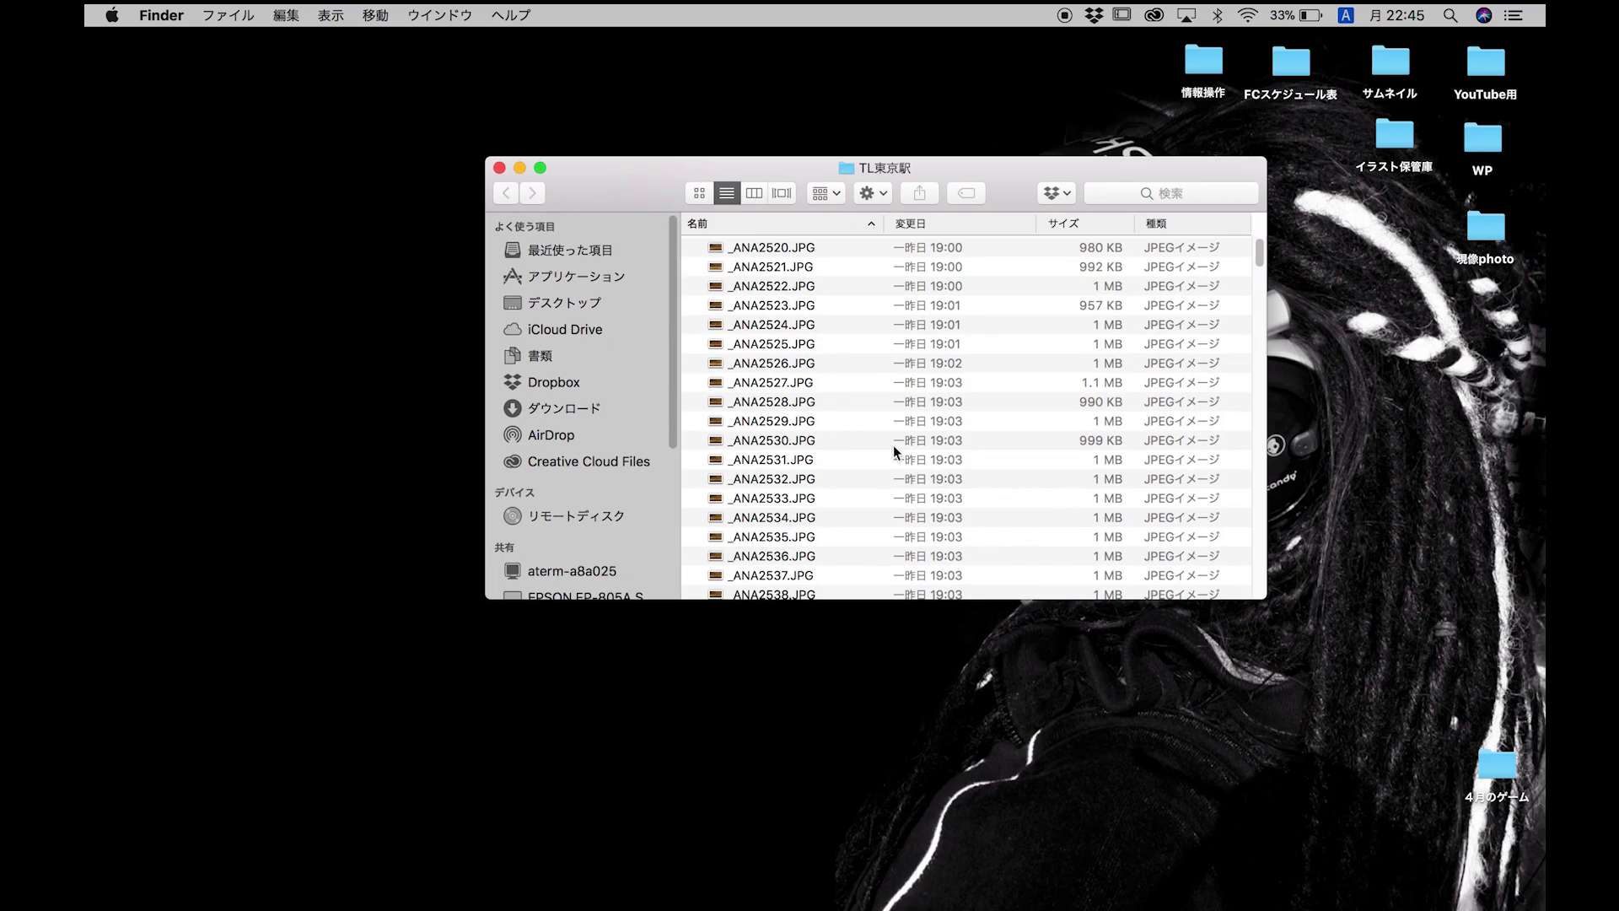
{"action": "left_click", "coordinate": [775, 246]}
{"action": "key", "text": "space"}
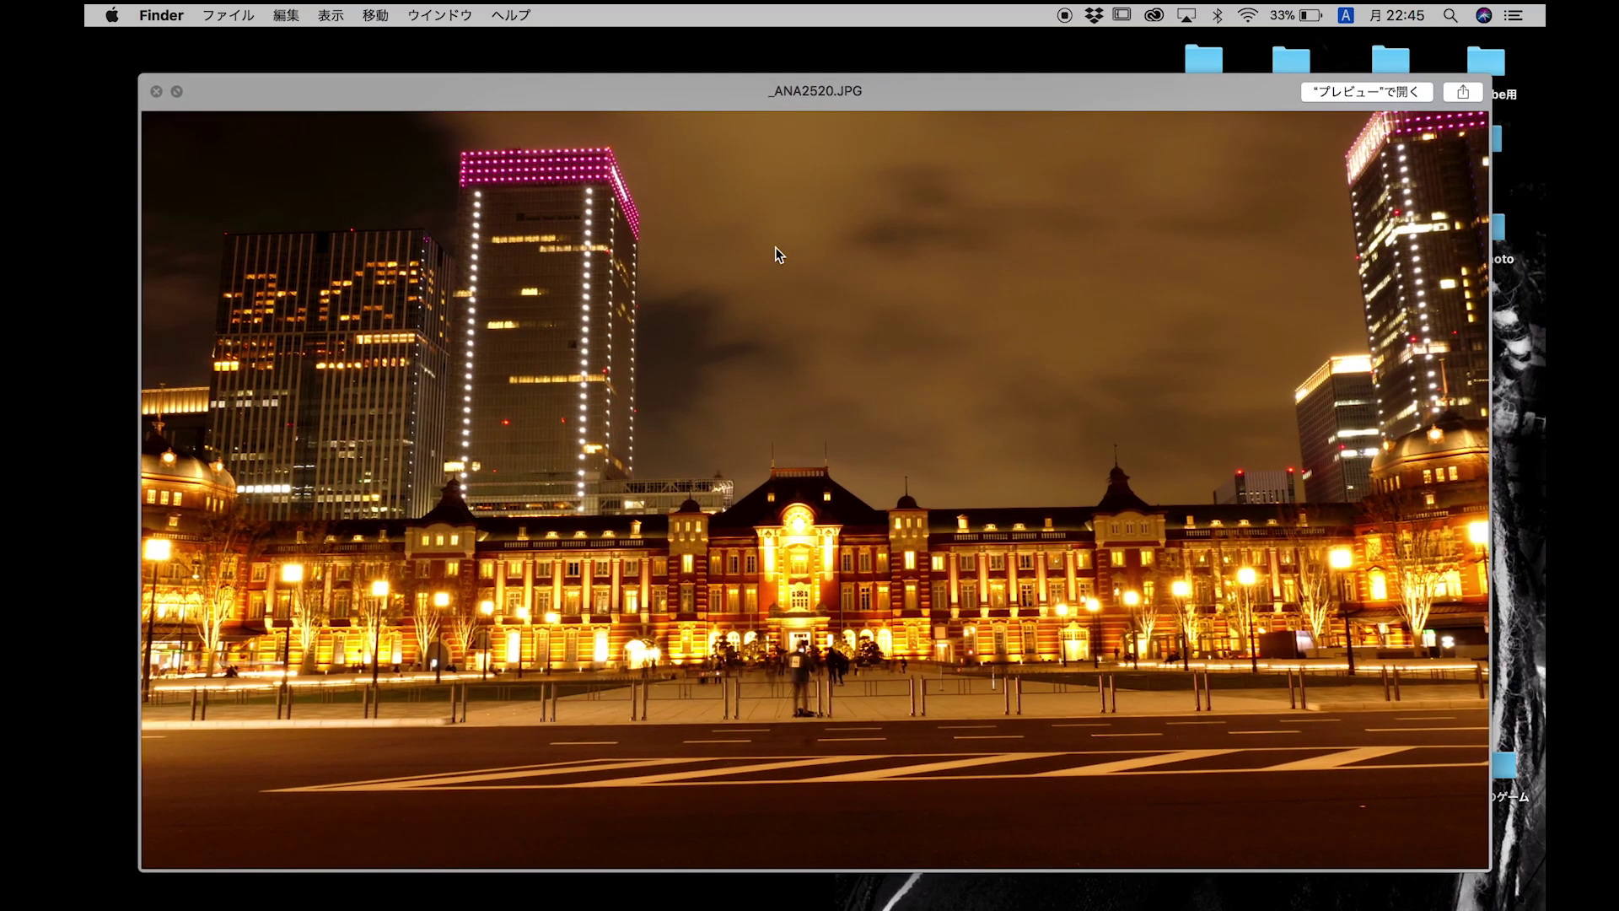
{"action": "key", "text": "Down"}
{"action": "key", "text": "Down"}
{"action": "key", "text": "Down"}
{"action": "key", "text": "Down"}
{"action": "key", "text": "Down"}
{"action": "key", "text": "Down"}
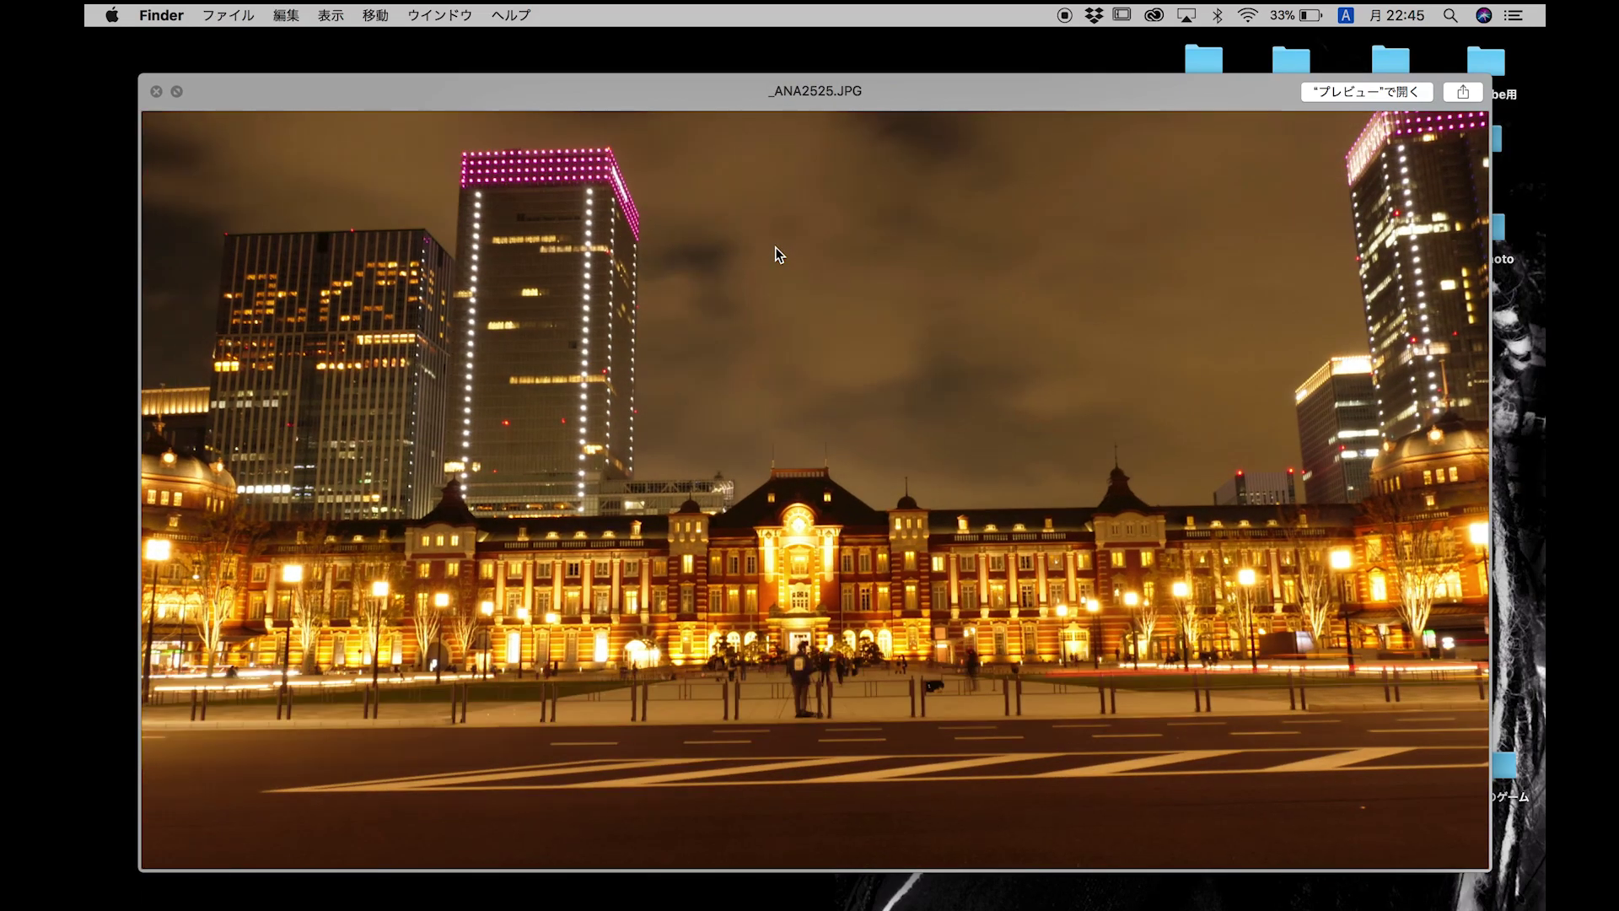
{"action": "key", "text": "Down"}
{"action": "key", "text": "Down"}
{"action": "key", "text": "Down"}
{"action": "key", "text": "Down"}
{"action": "key", "text": "Down"}
{"action": "key", "text": "Down"}
{"action": "key", "text": "Down"}
{"action": "key", "text": "Down"}
{"action": "key", "text": "Down"}
{"action": "key", "text": "Down"}
{"action": "key", "text": "Down"}
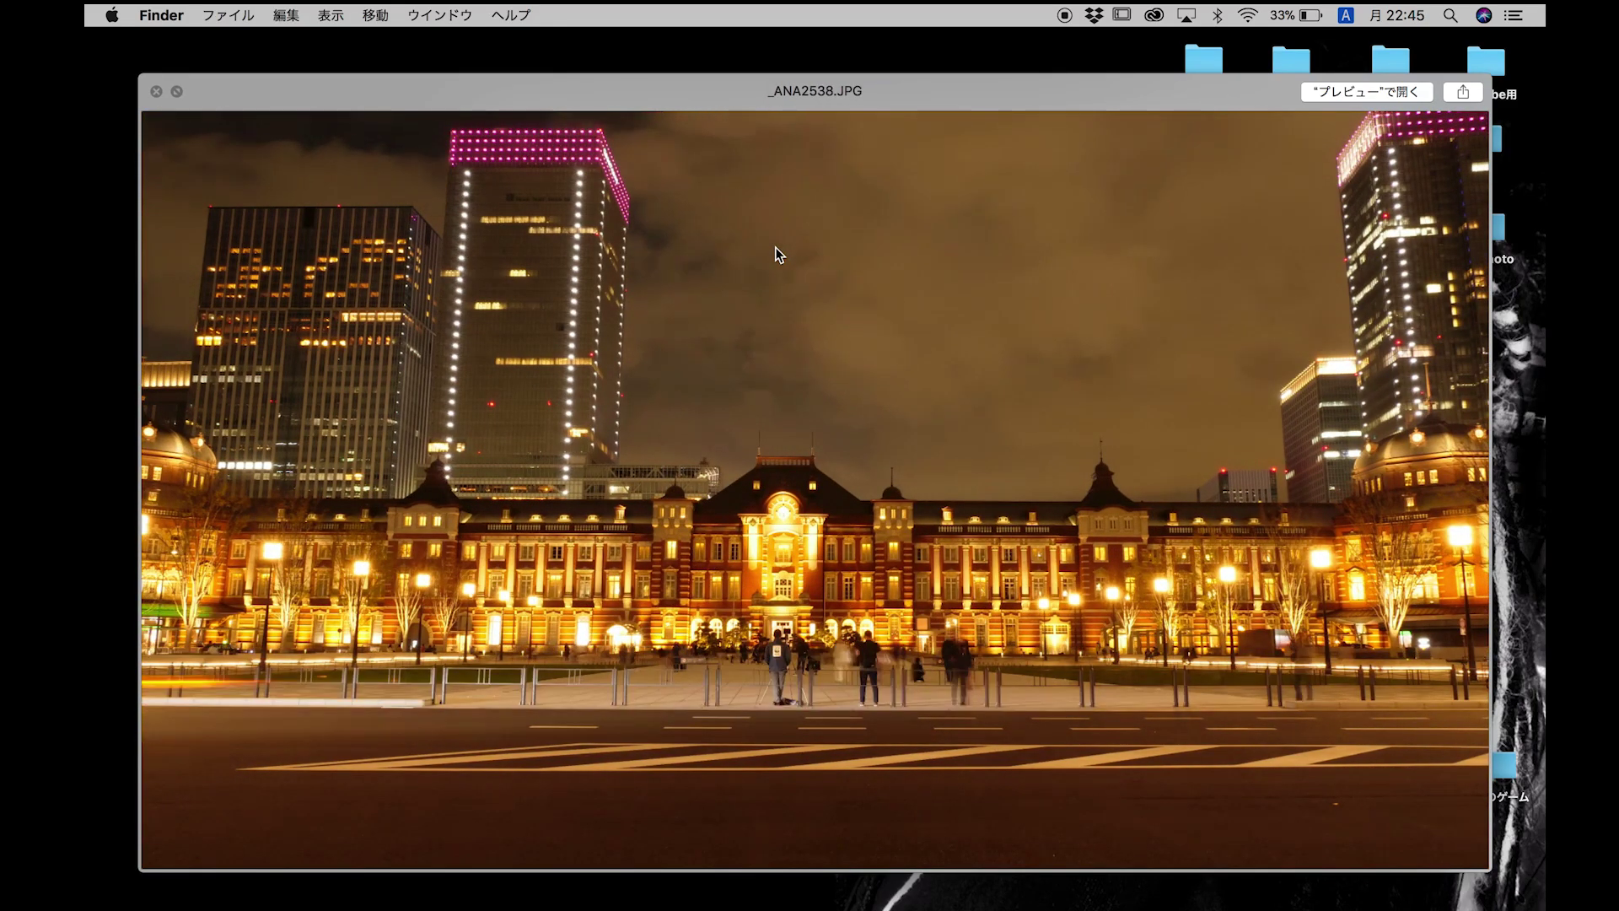
{"action": "key", "text": "Down"}
{"action": "key", "text": "Down"}
{"action": "key", "text": "Down"}
{"action": "key", "text": "Down"}
{"action": "key", "text": "Down"}
{"action": "key", "text": "Down"}
{"action": "key", "text": "Down"}
{"action": "key", "text": "Down"}
{"action": "key", "text": "Down"}
{"action": "key", "text": "Down"}
{"action": "key", "text": "Down"}
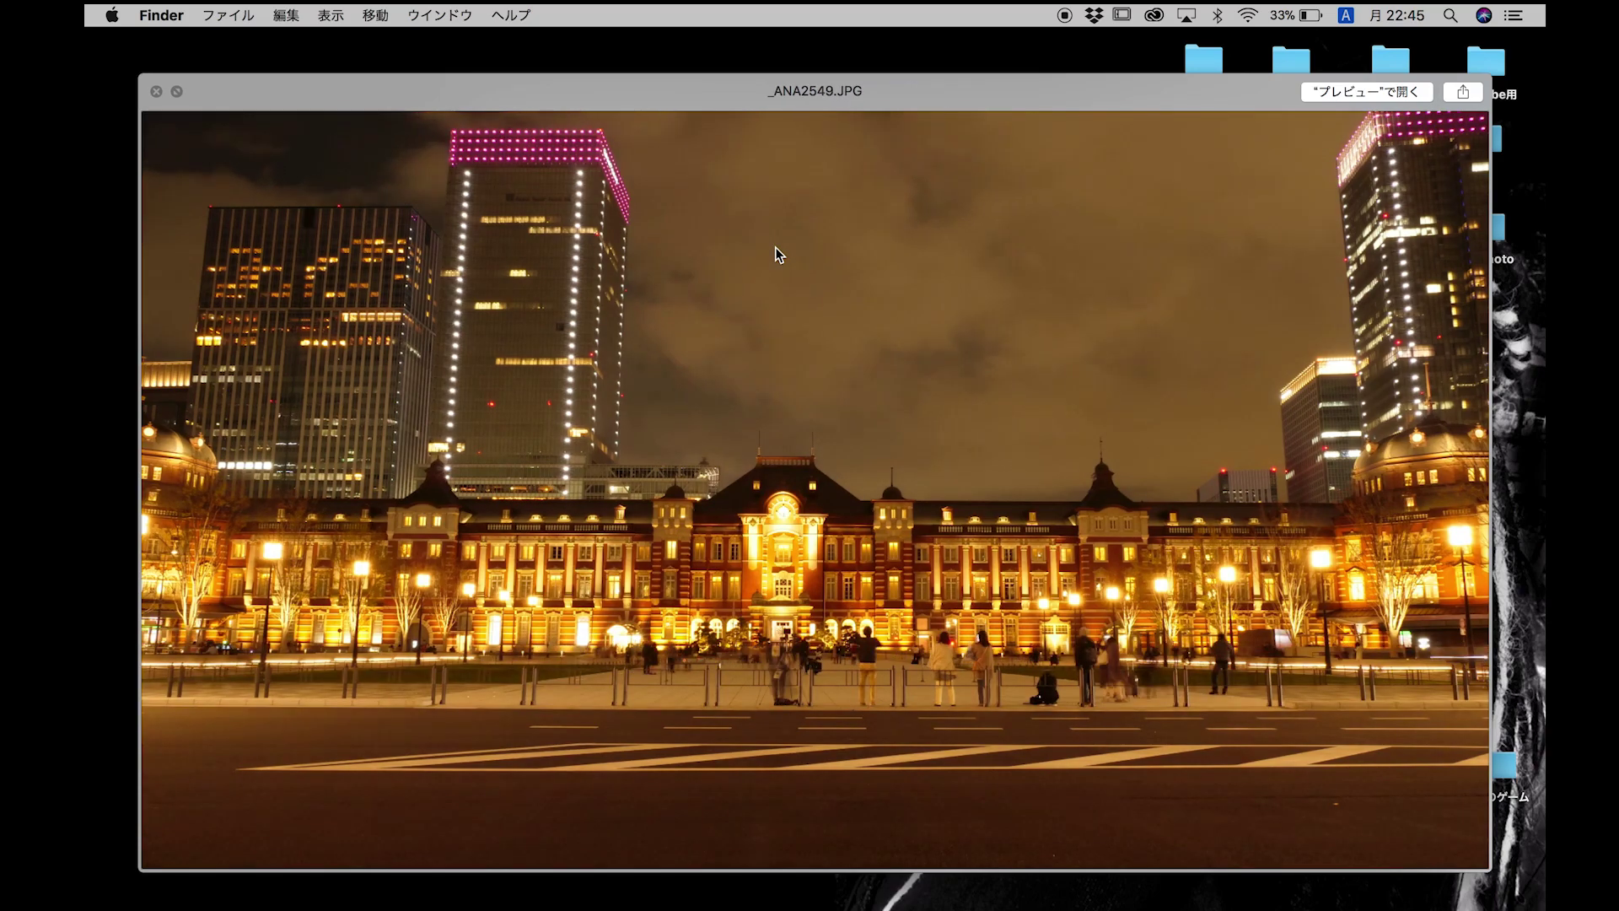
{"action": "left_click", "coordinate": [156, 91]}
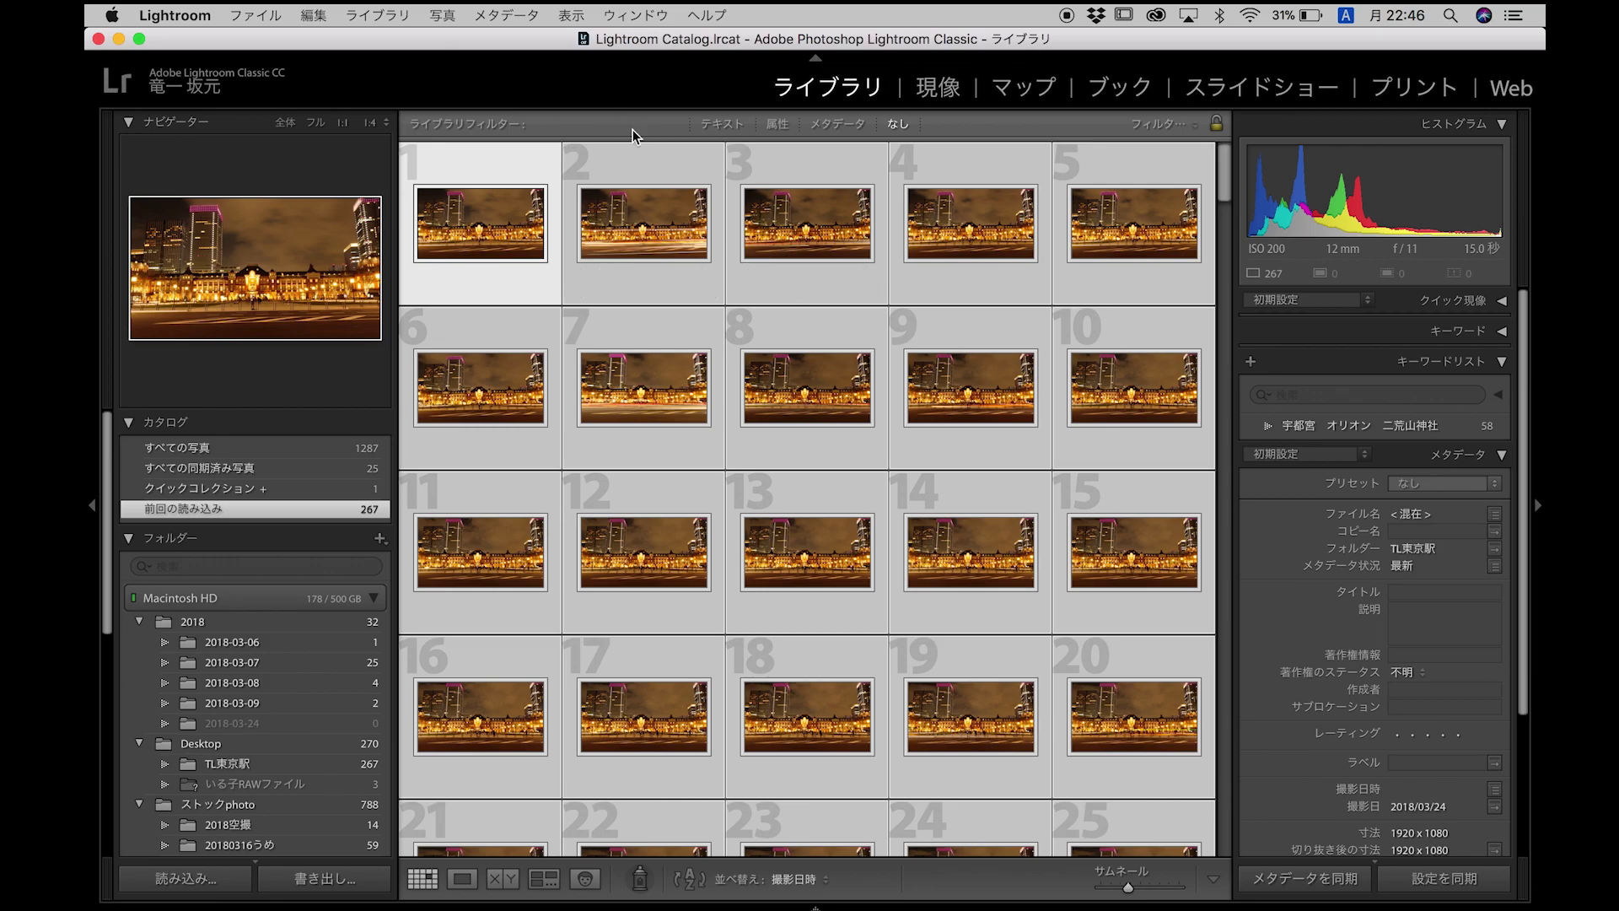
- Select all 267 photos with photo 1 leading and bring up File > Export for them
{"action": "mouse_move", "coordinate": [969, 222]}
{"action": "left_click", "coordinate": [824, 283]}
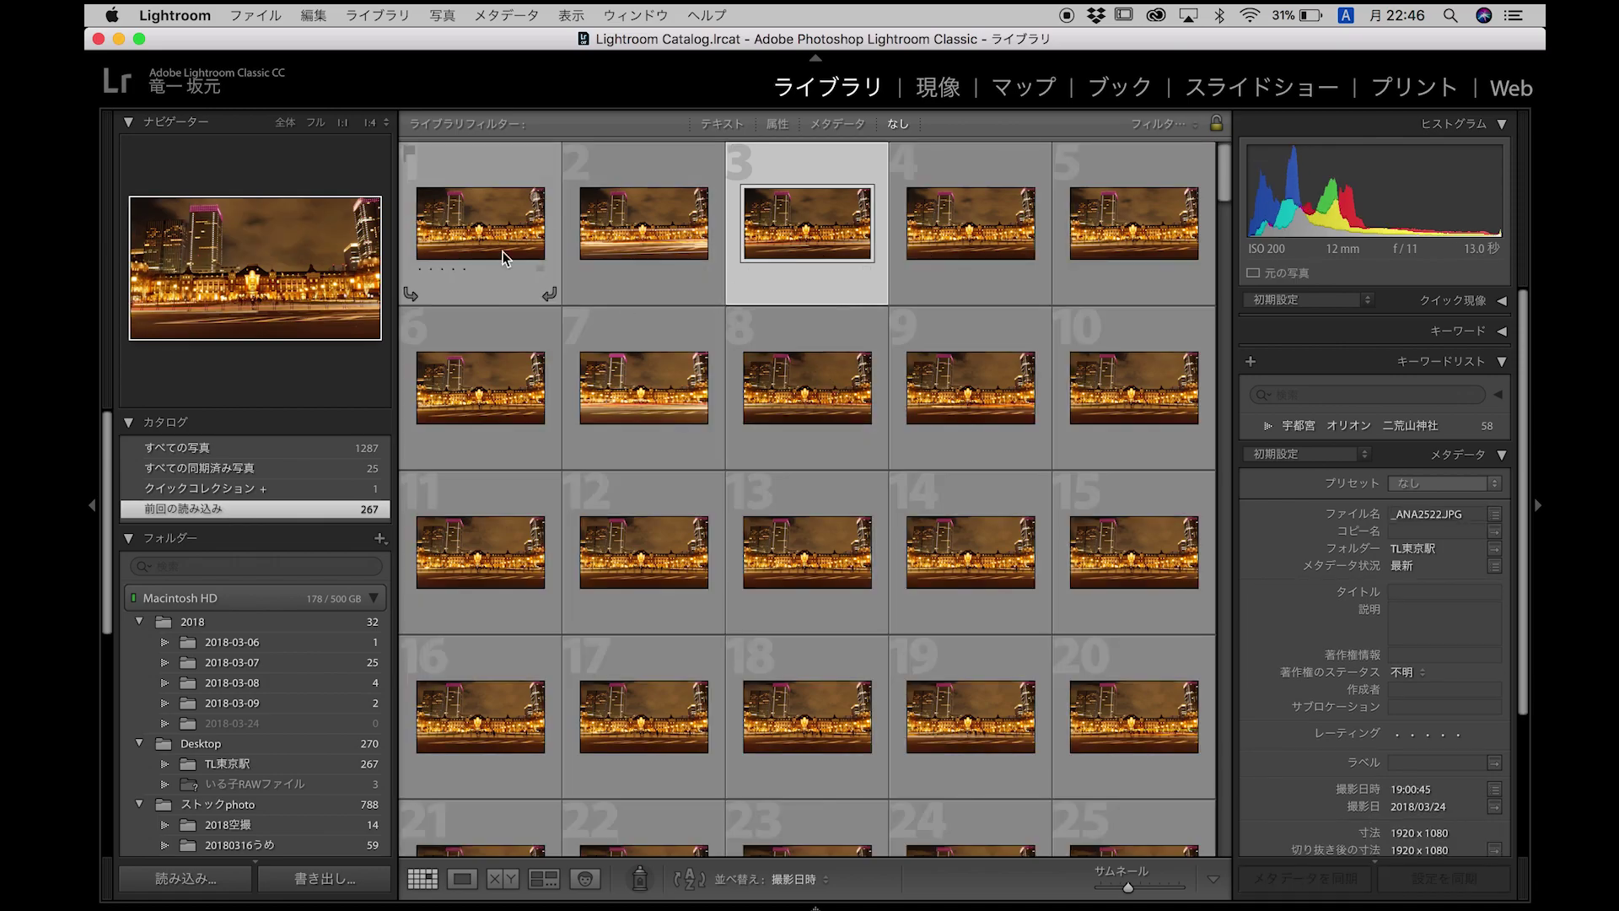
{"action": "key", "text": "super+a"}
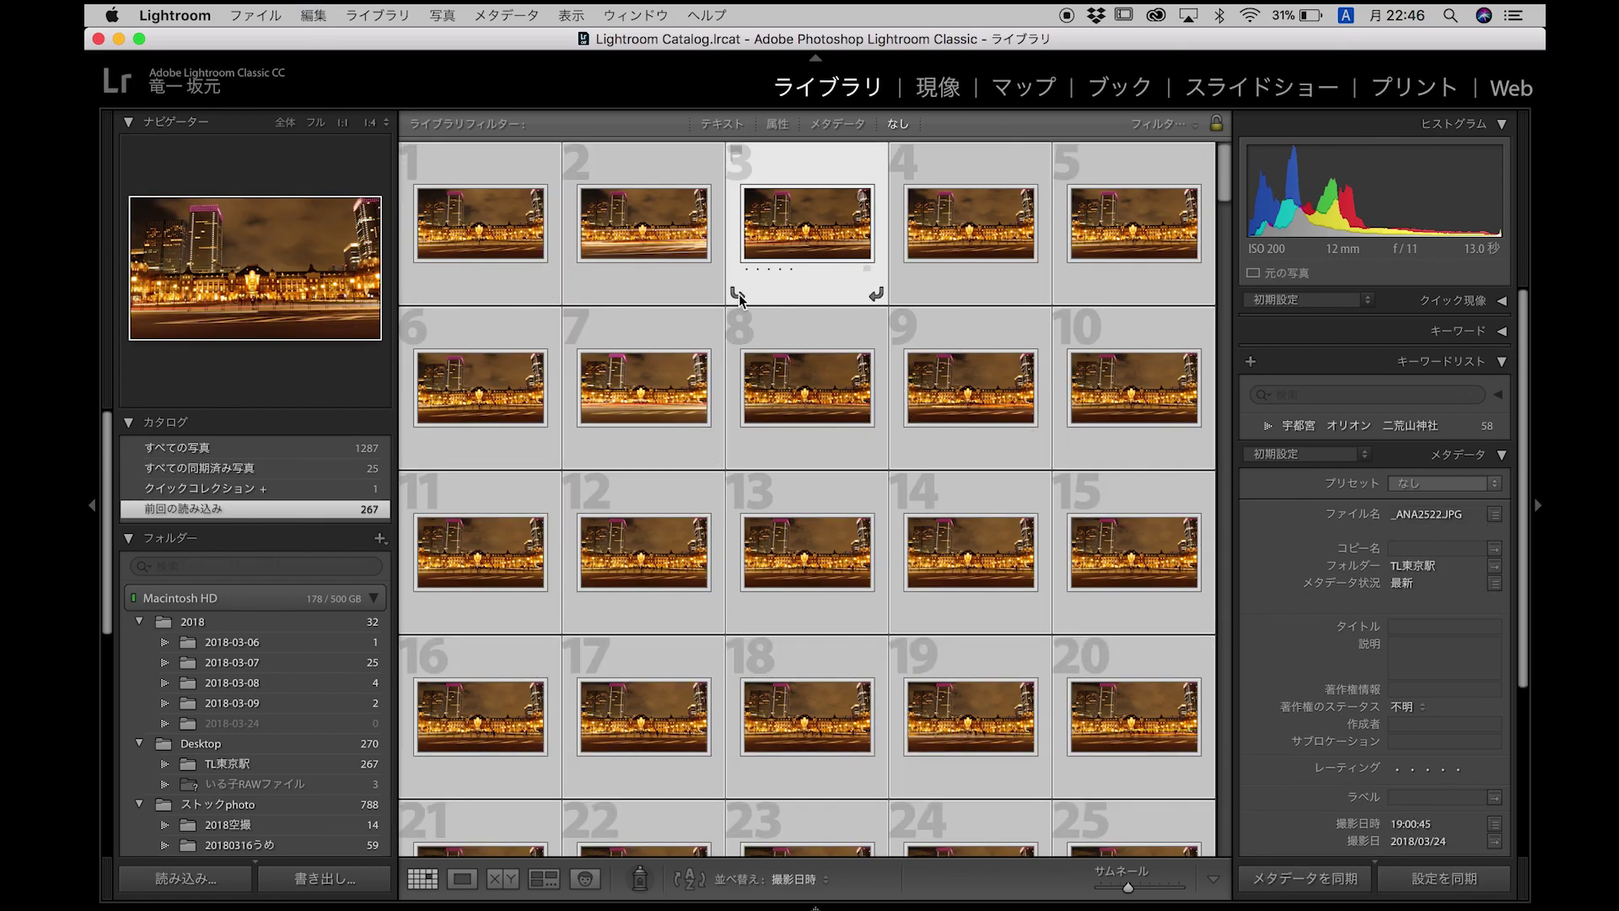
{"action": "left_click", "coordinate": [495, 173]}
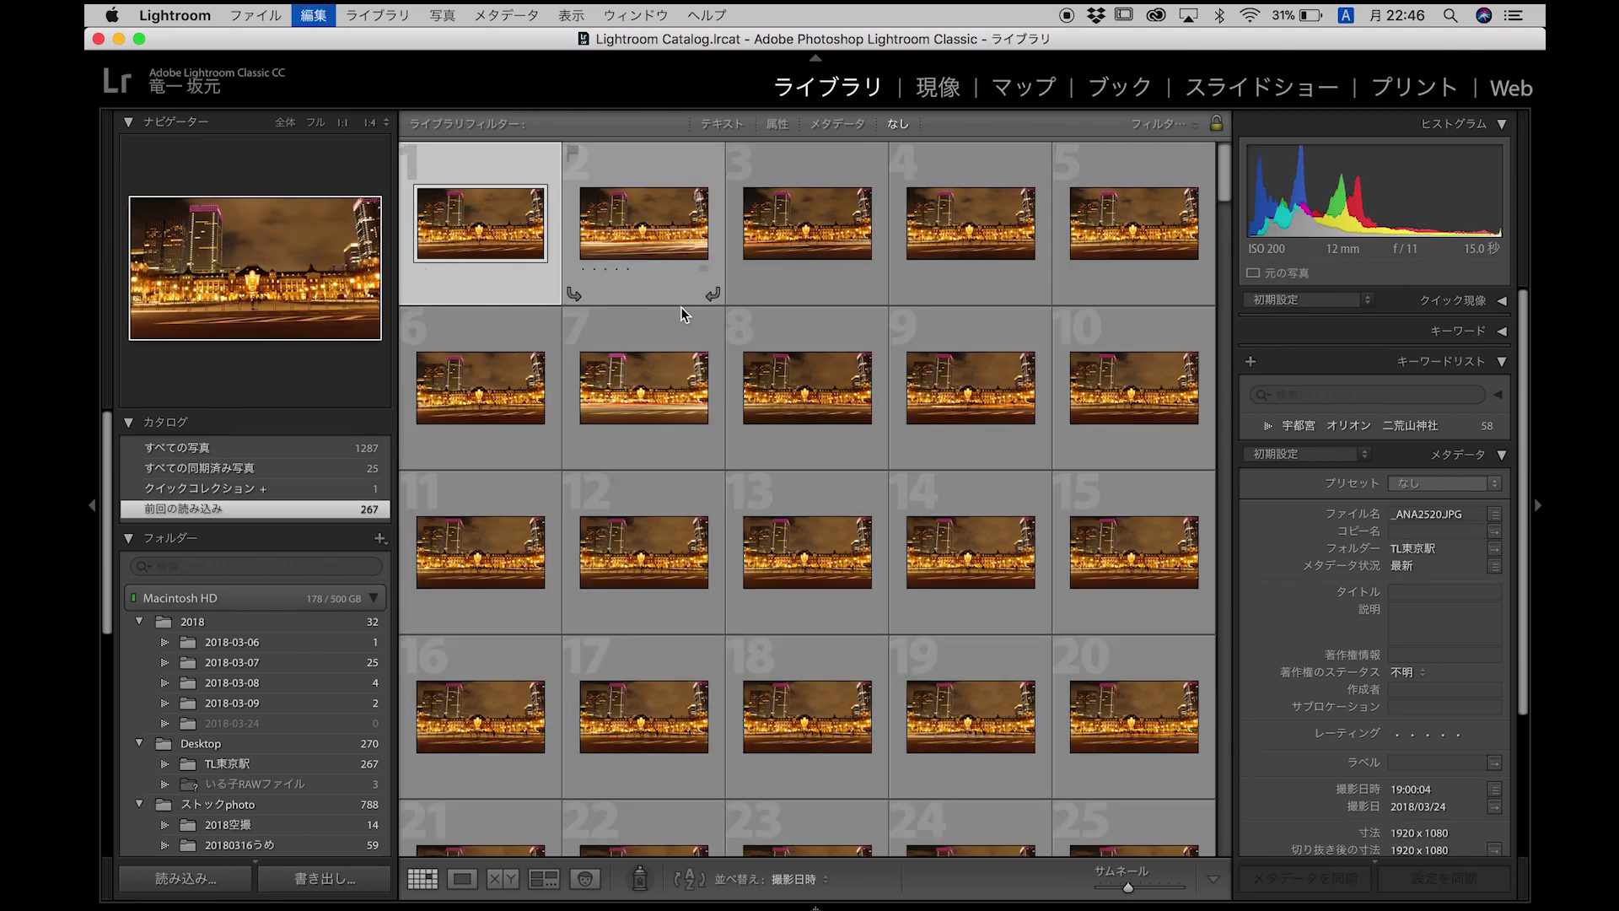
{"action": "key", "text": "super+a"}
{"action": "left_click", "coordinate": [272, 19]}
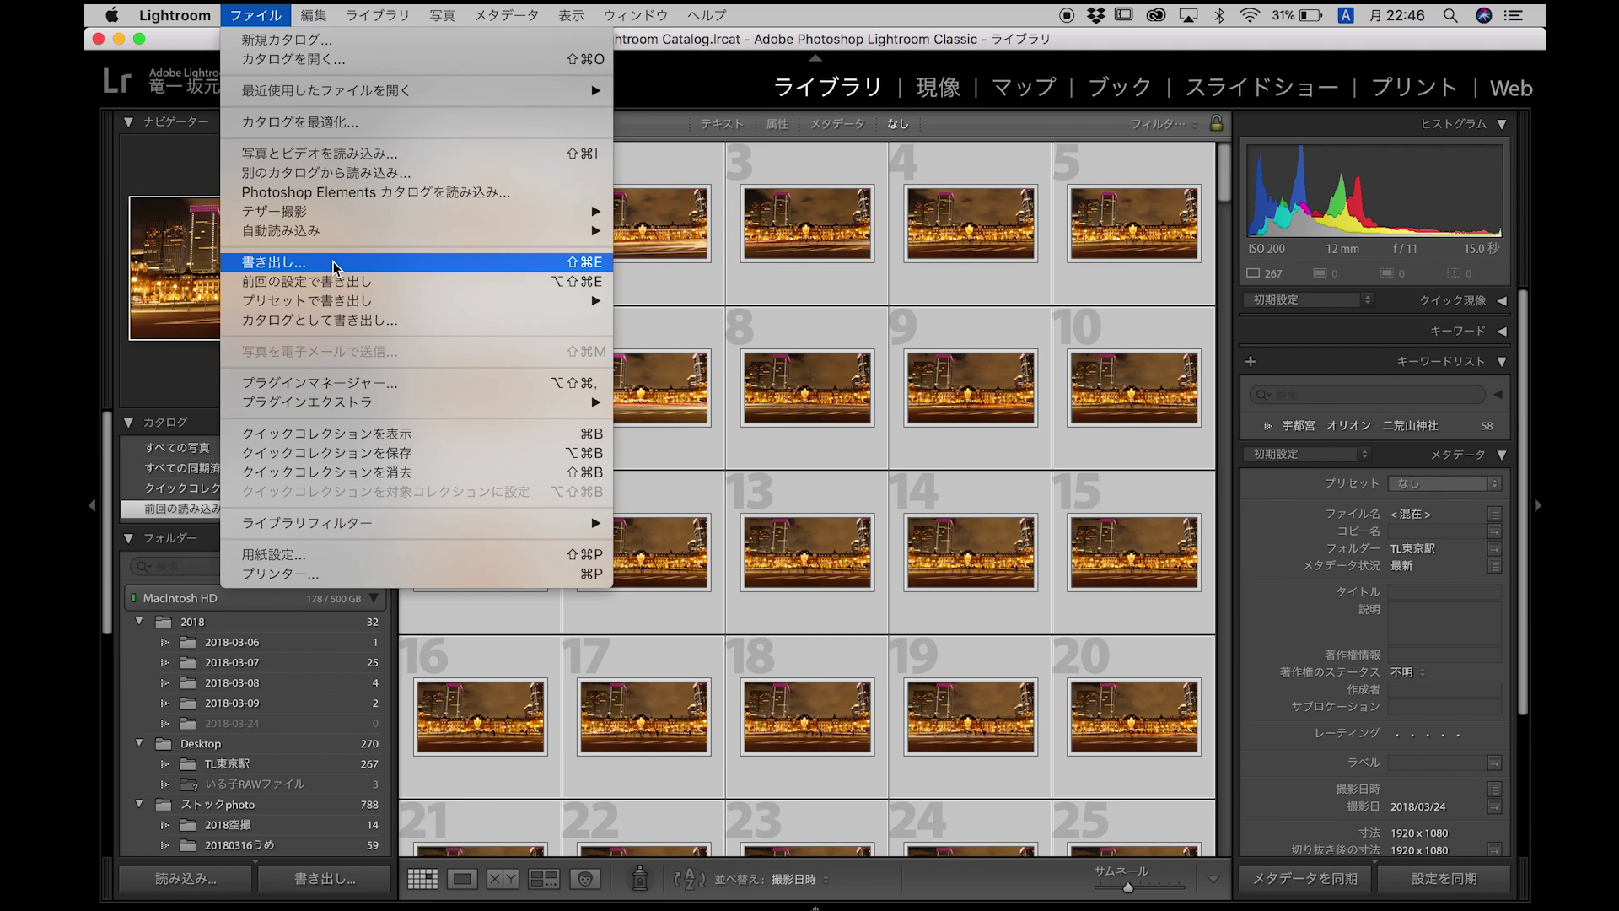
{"action": "left_click", "coordinate": [334, 264]}
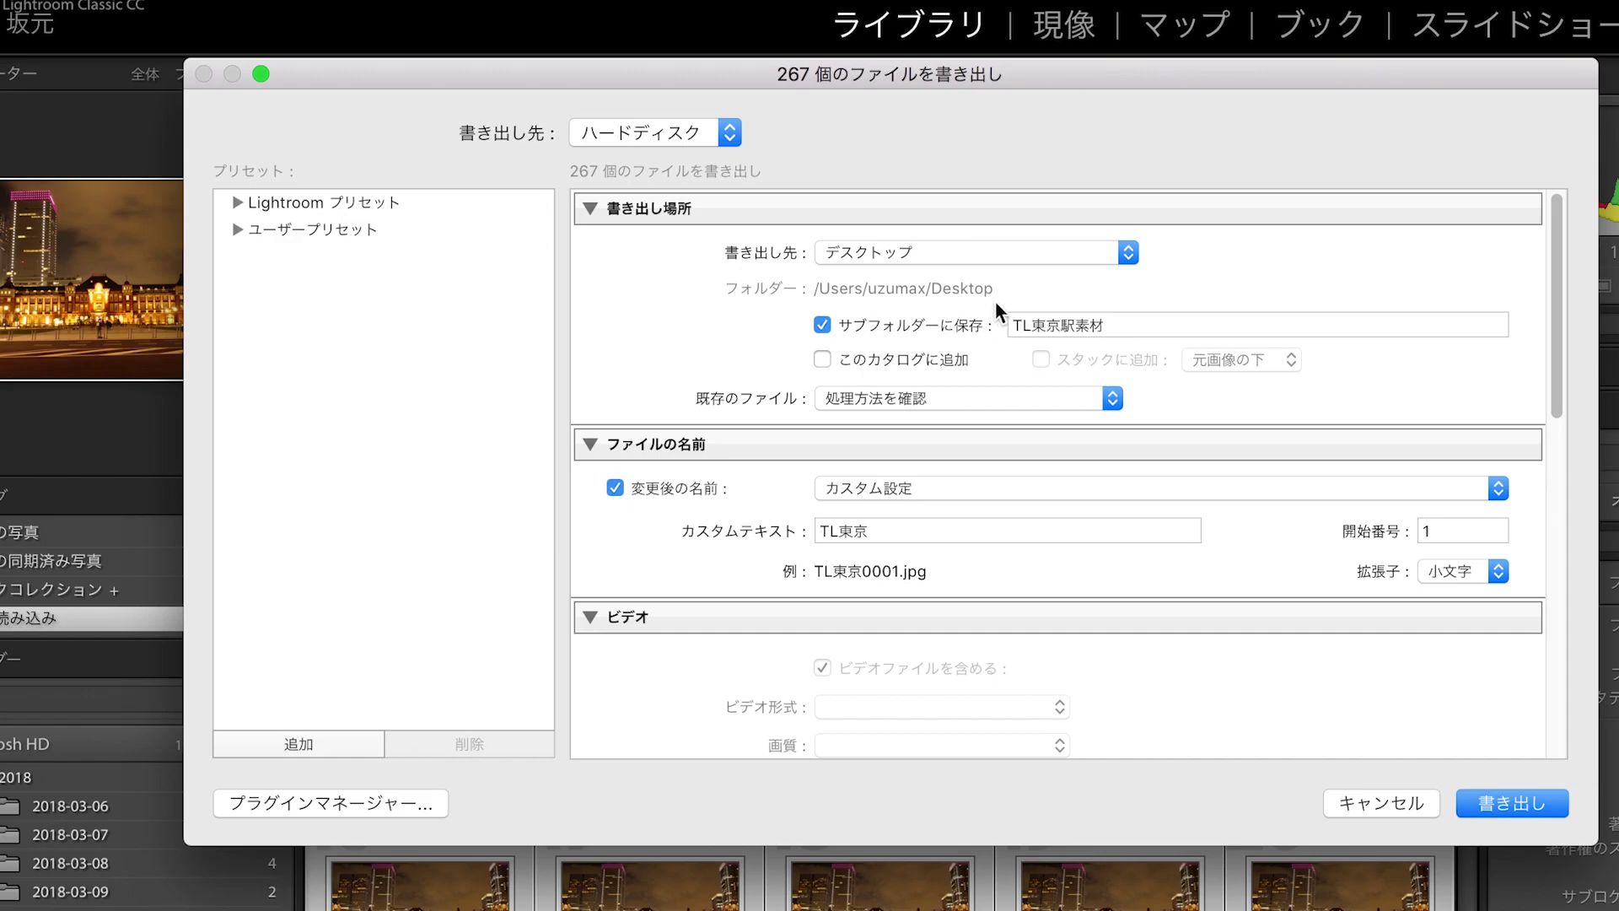
- Try the Rename To presets, then settle back on custom text TL東京 with a sequence number
{"action": "left_click_drag", "start_coordinate": [1556, 318], "coordinate": [1556, 381]}
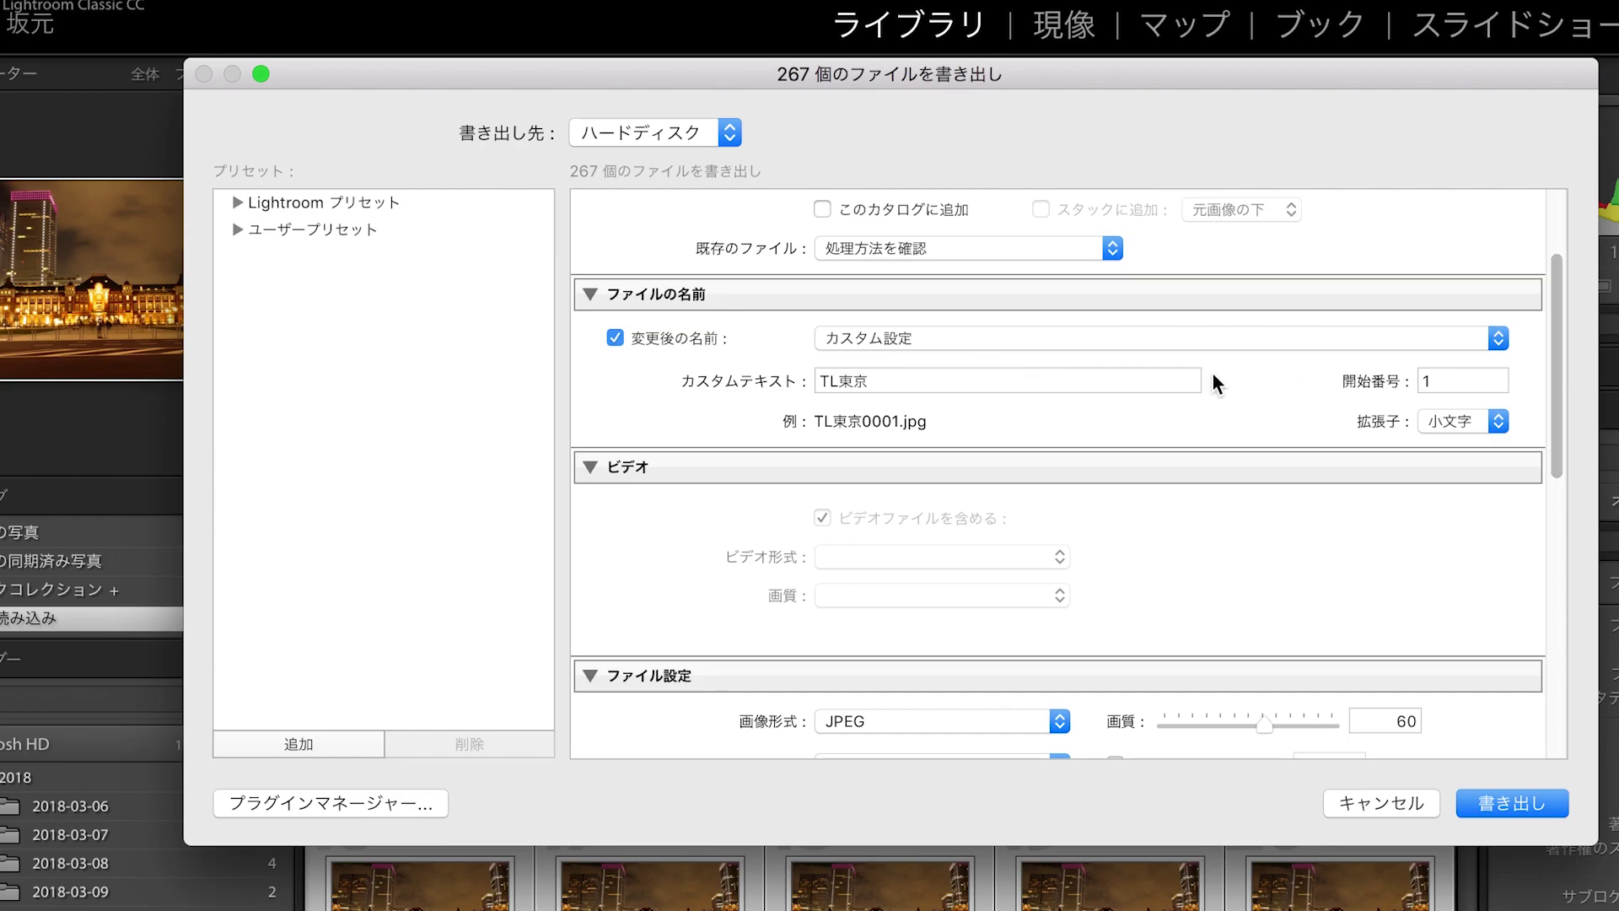
{"action": "left_click", "coordinate": [1338, 338]}
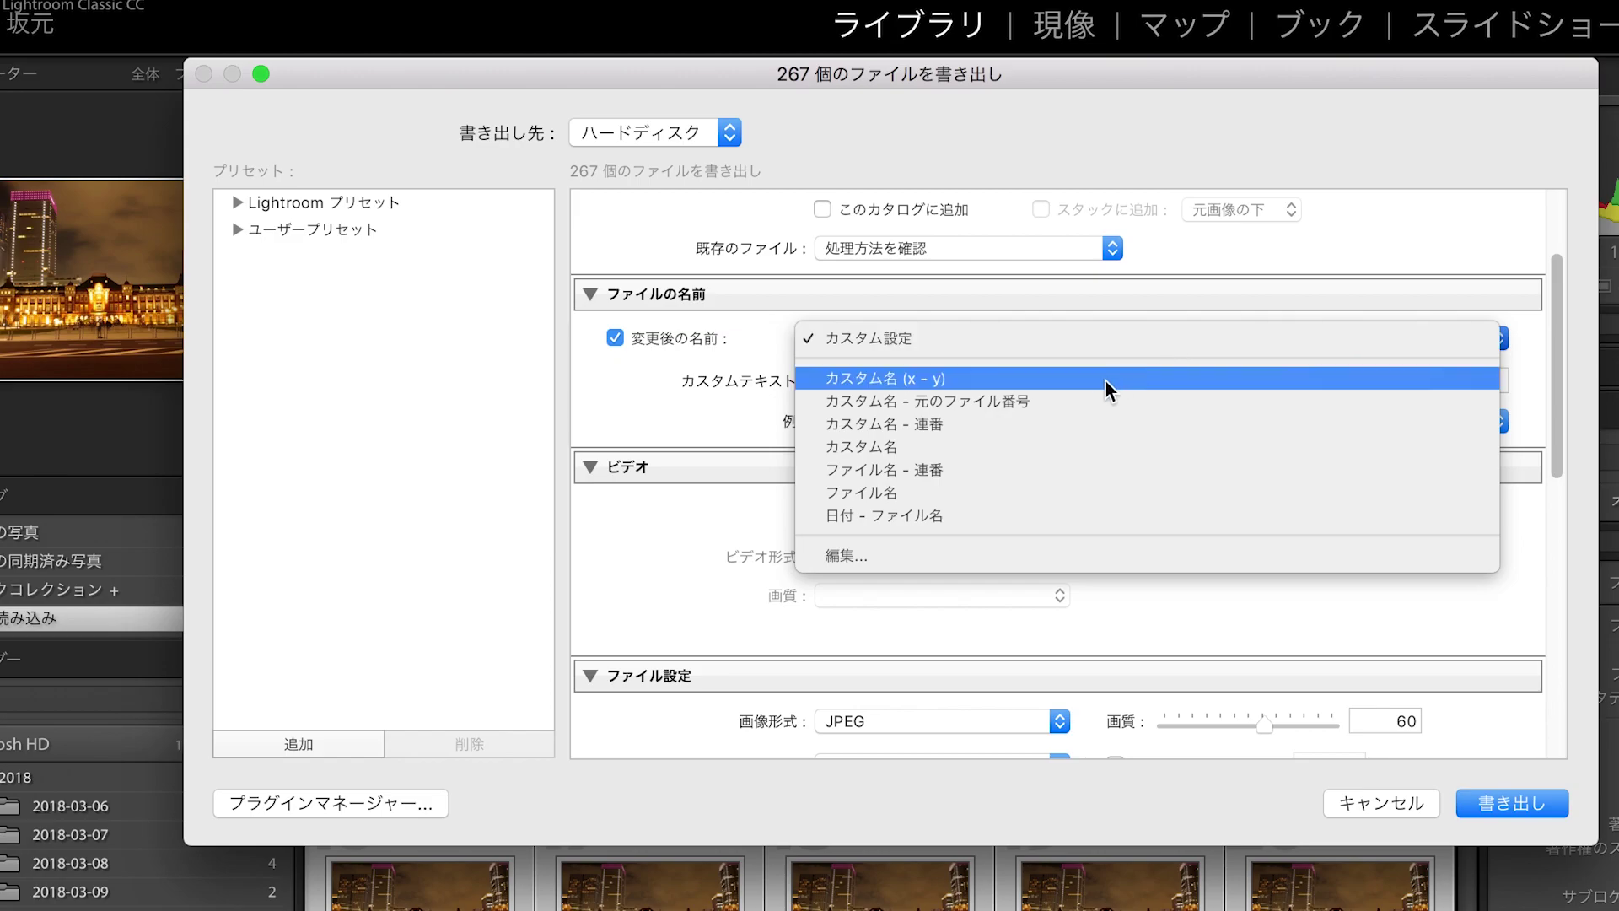
{"action": "left_click", "coordinate": [874, 381]}
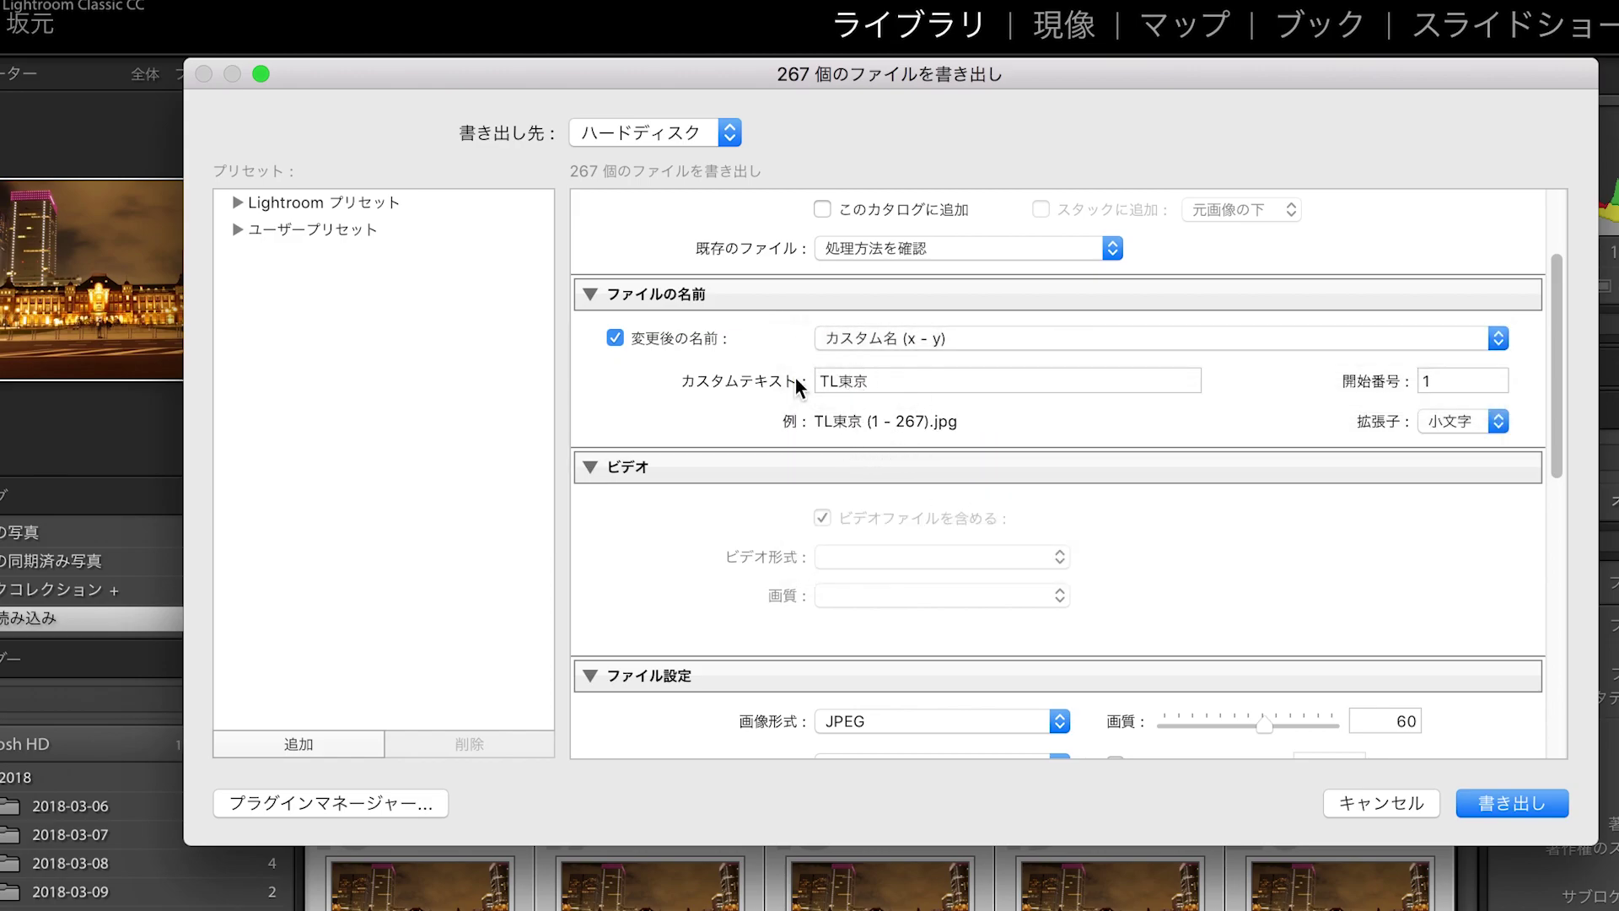
{"action": "left_click", "coordinate": [920, 340]}
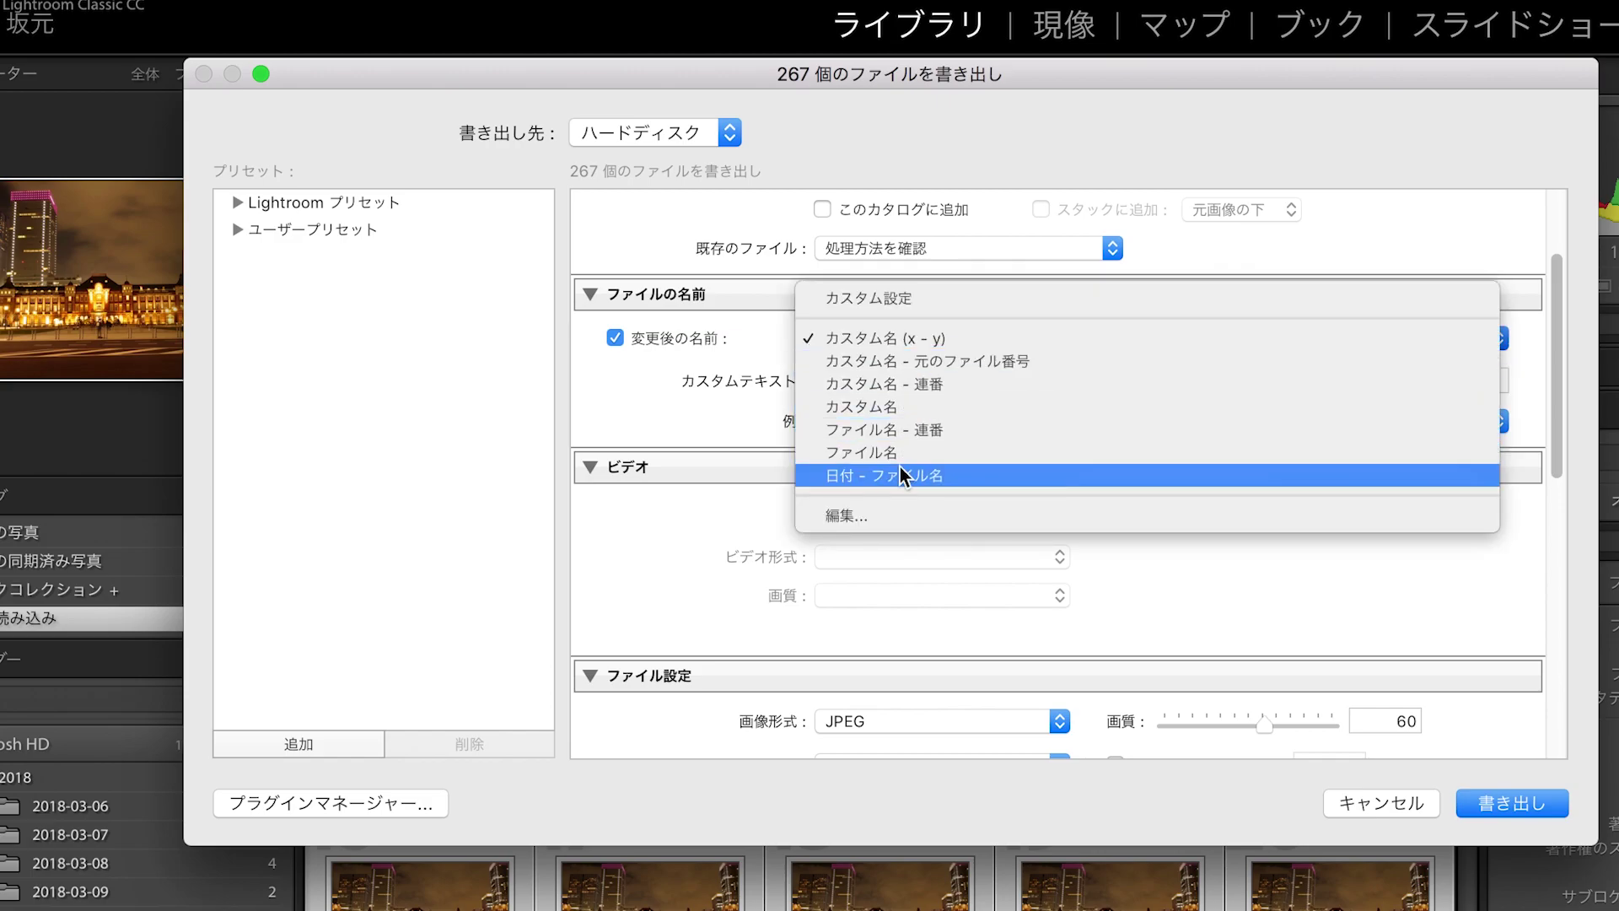
{"action": "left_click", "coordinate": [901, 432]}
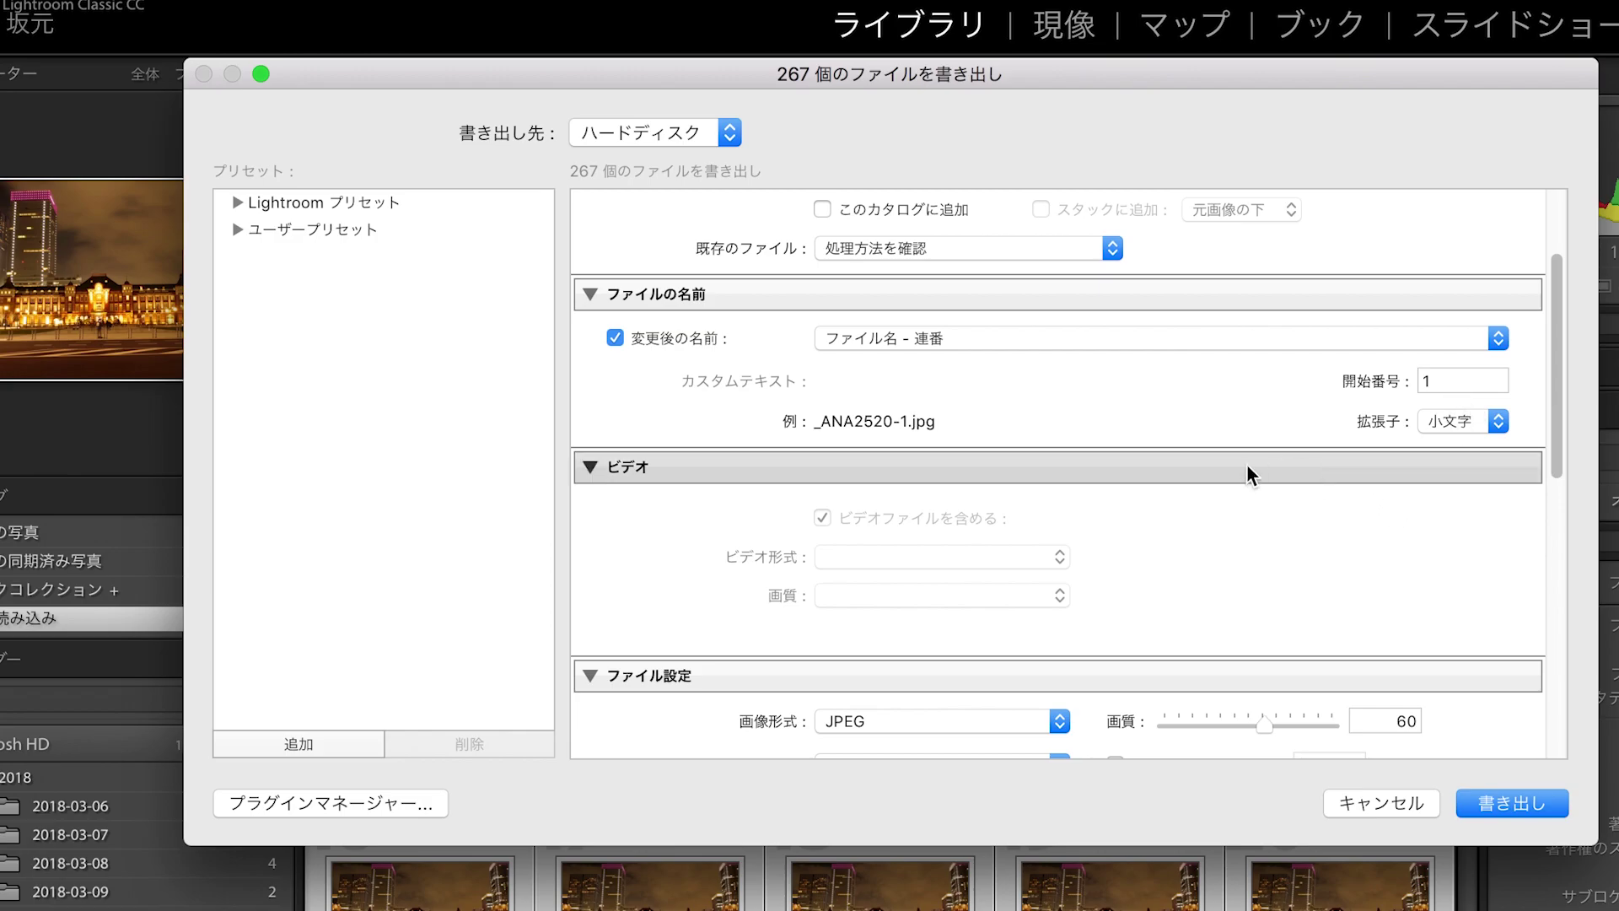
{"action": "left_click", "coordinate": [1052, 337]}
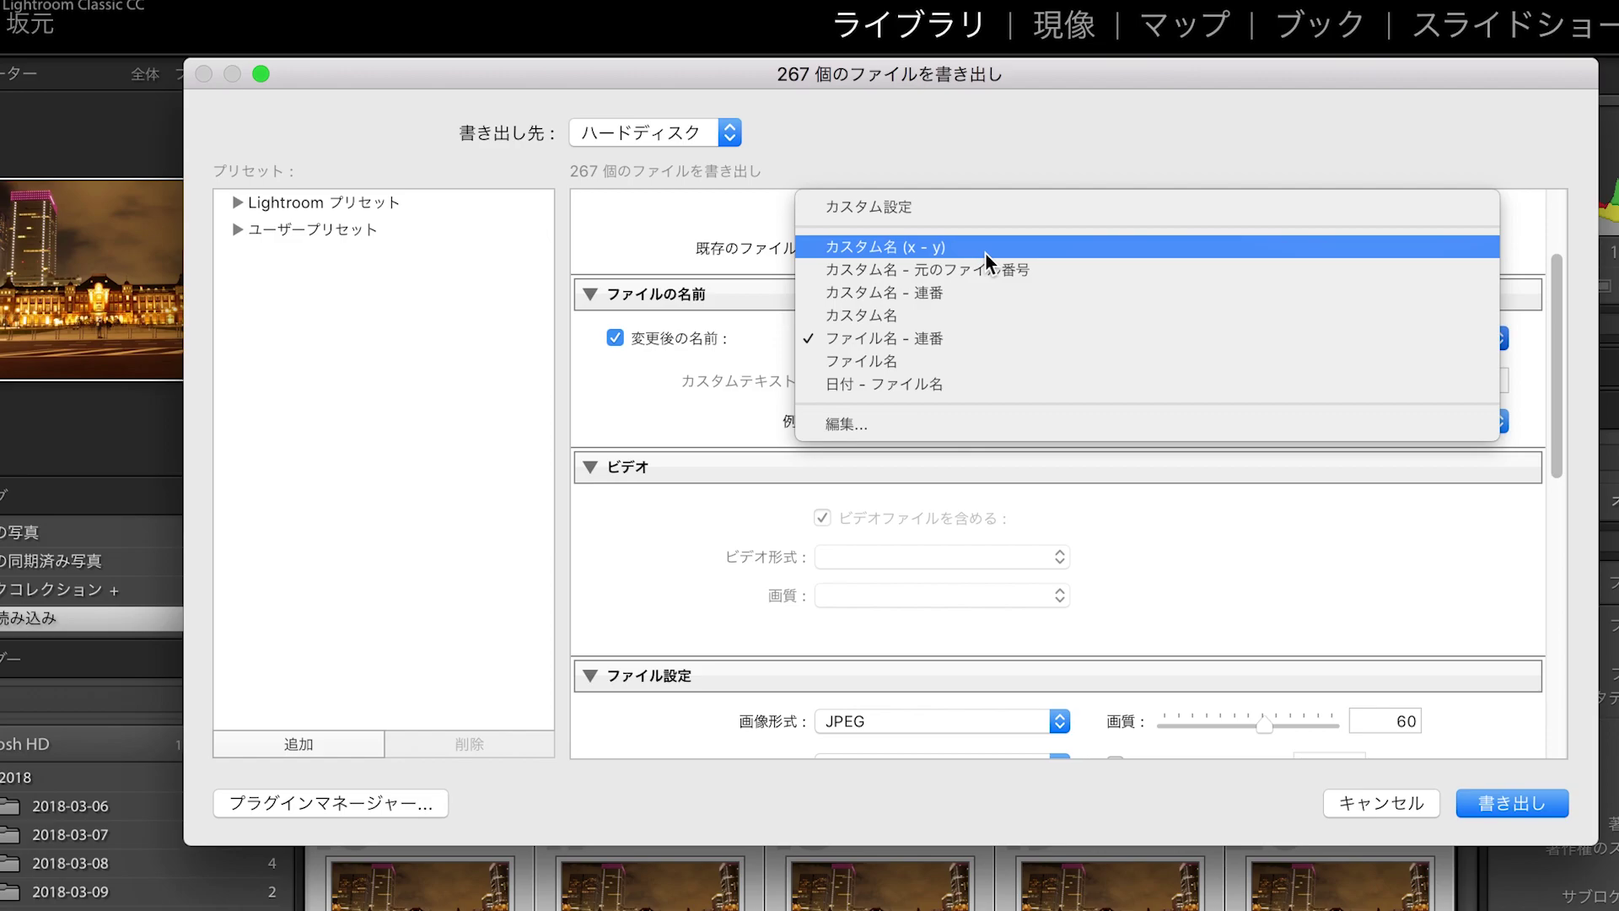
{"action": "left_click", "coordinate": [984, 211]}
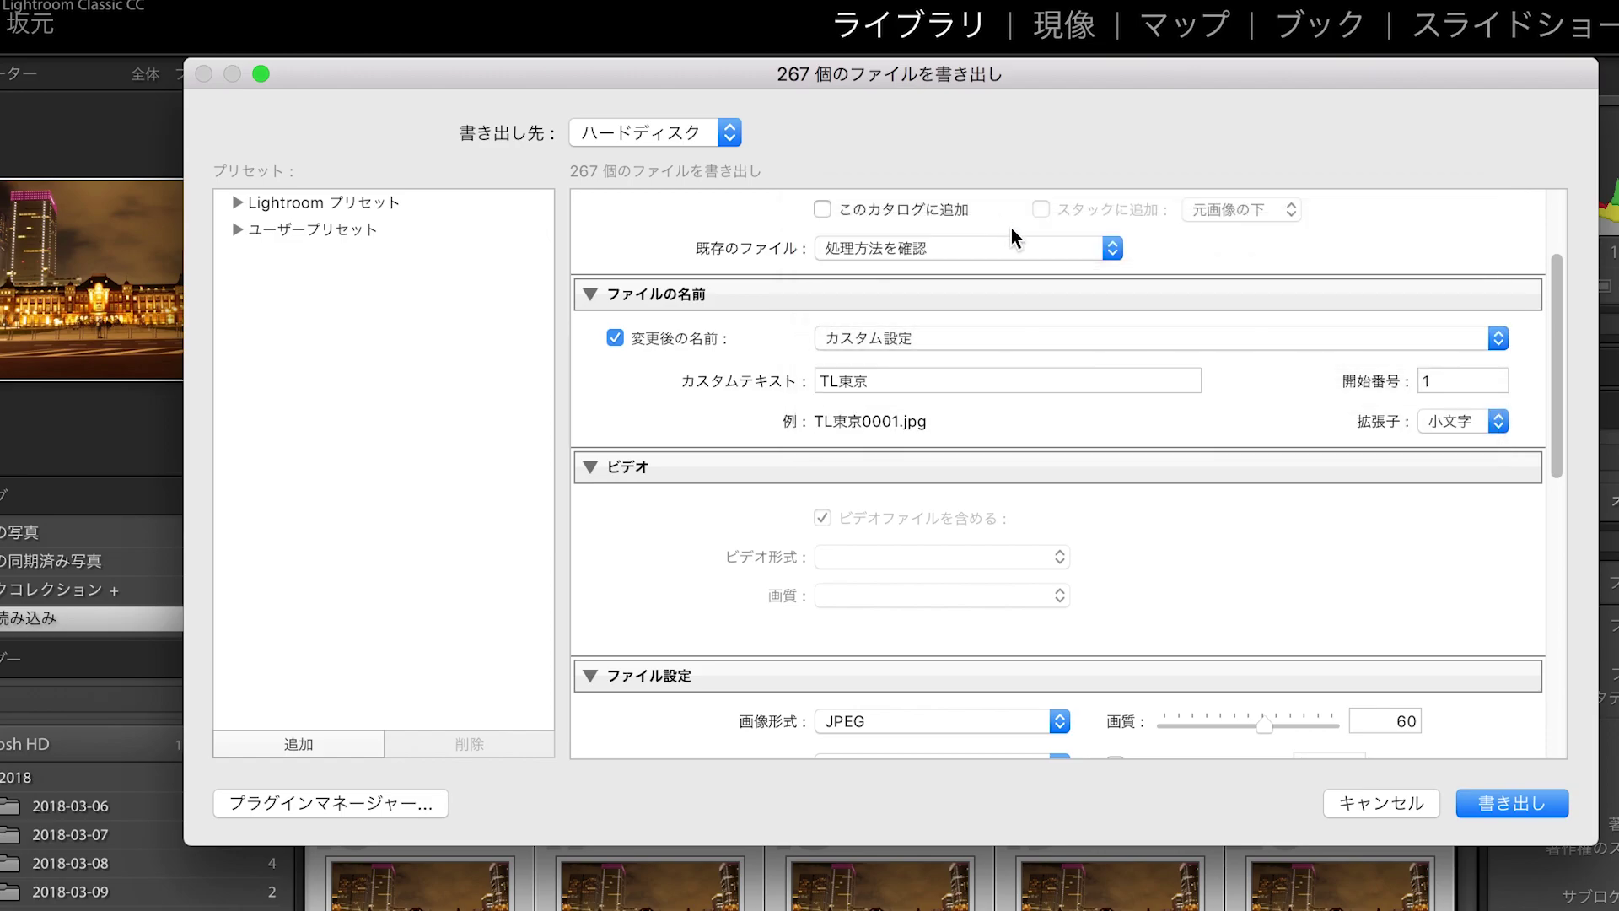
- Bring up the Filename Template Editor from the Rename To options
{"action": "left_click", "coordinate": [996, 336]}
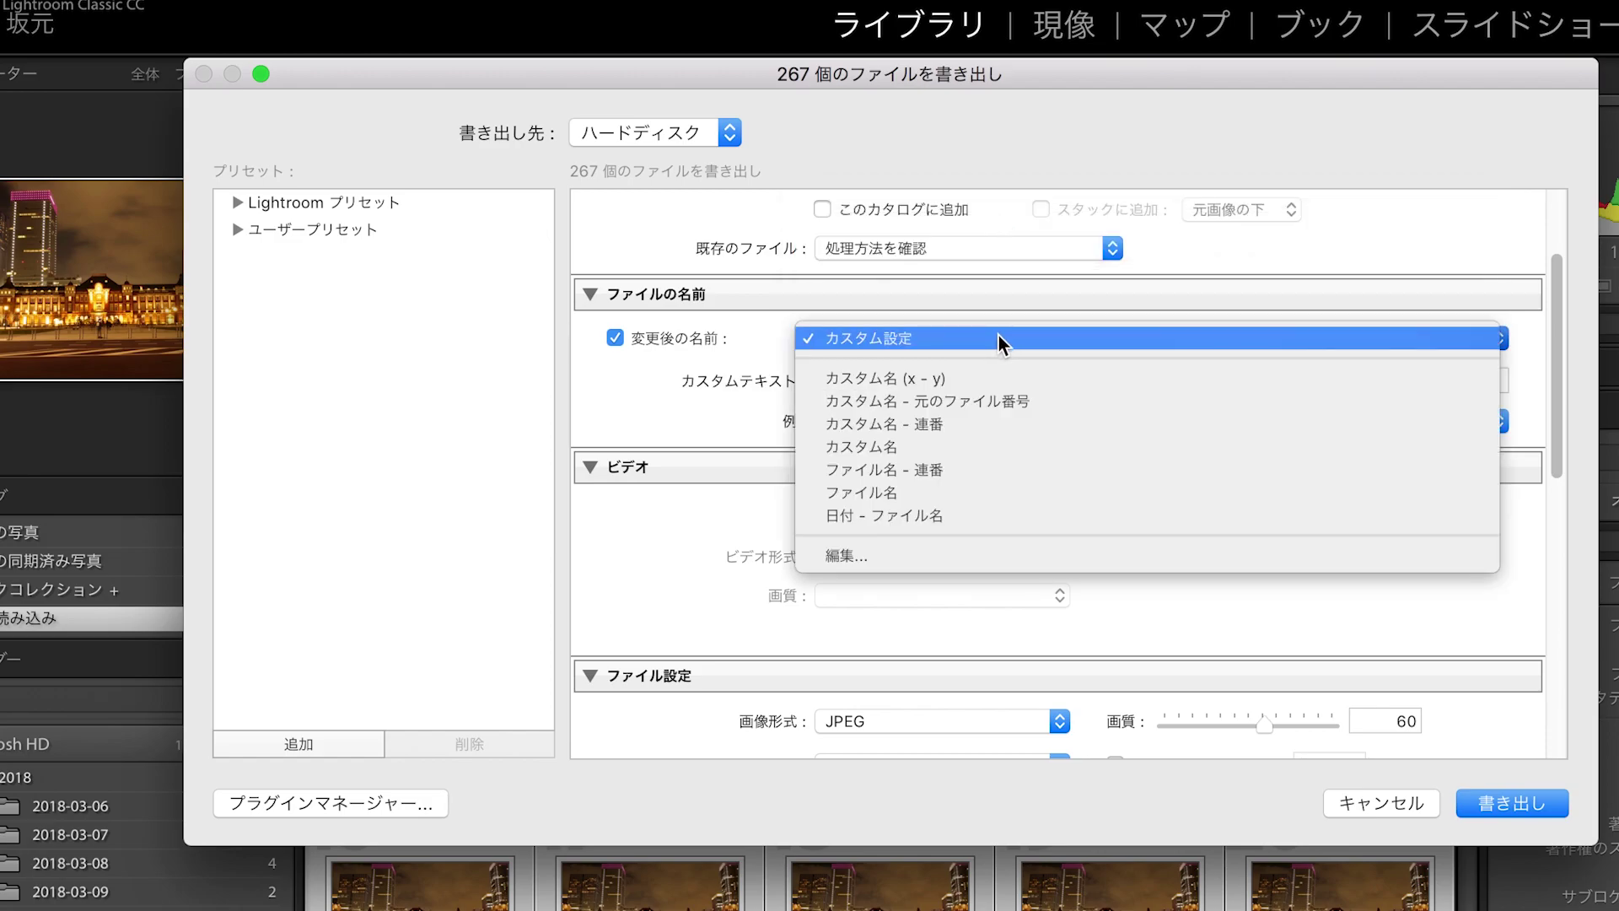
{"action": "left_click", "coordinate": [998, 335]}
{"action": "left_click", "coordinate": [951, 340]}
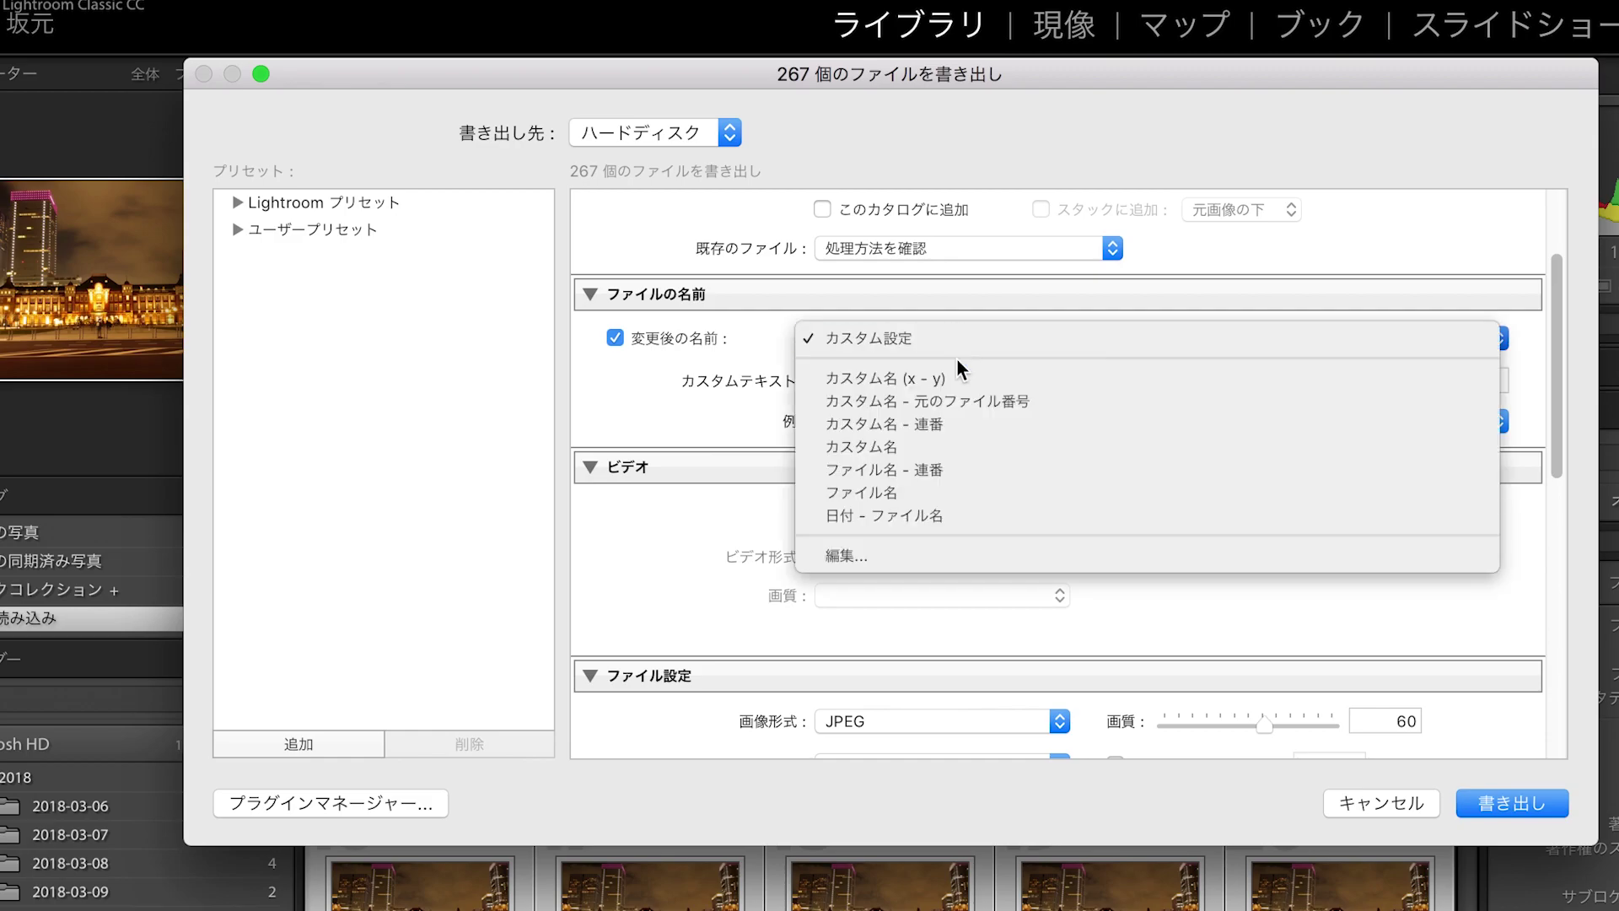
{"action": "left_click", "coordinate": [920, 548]}
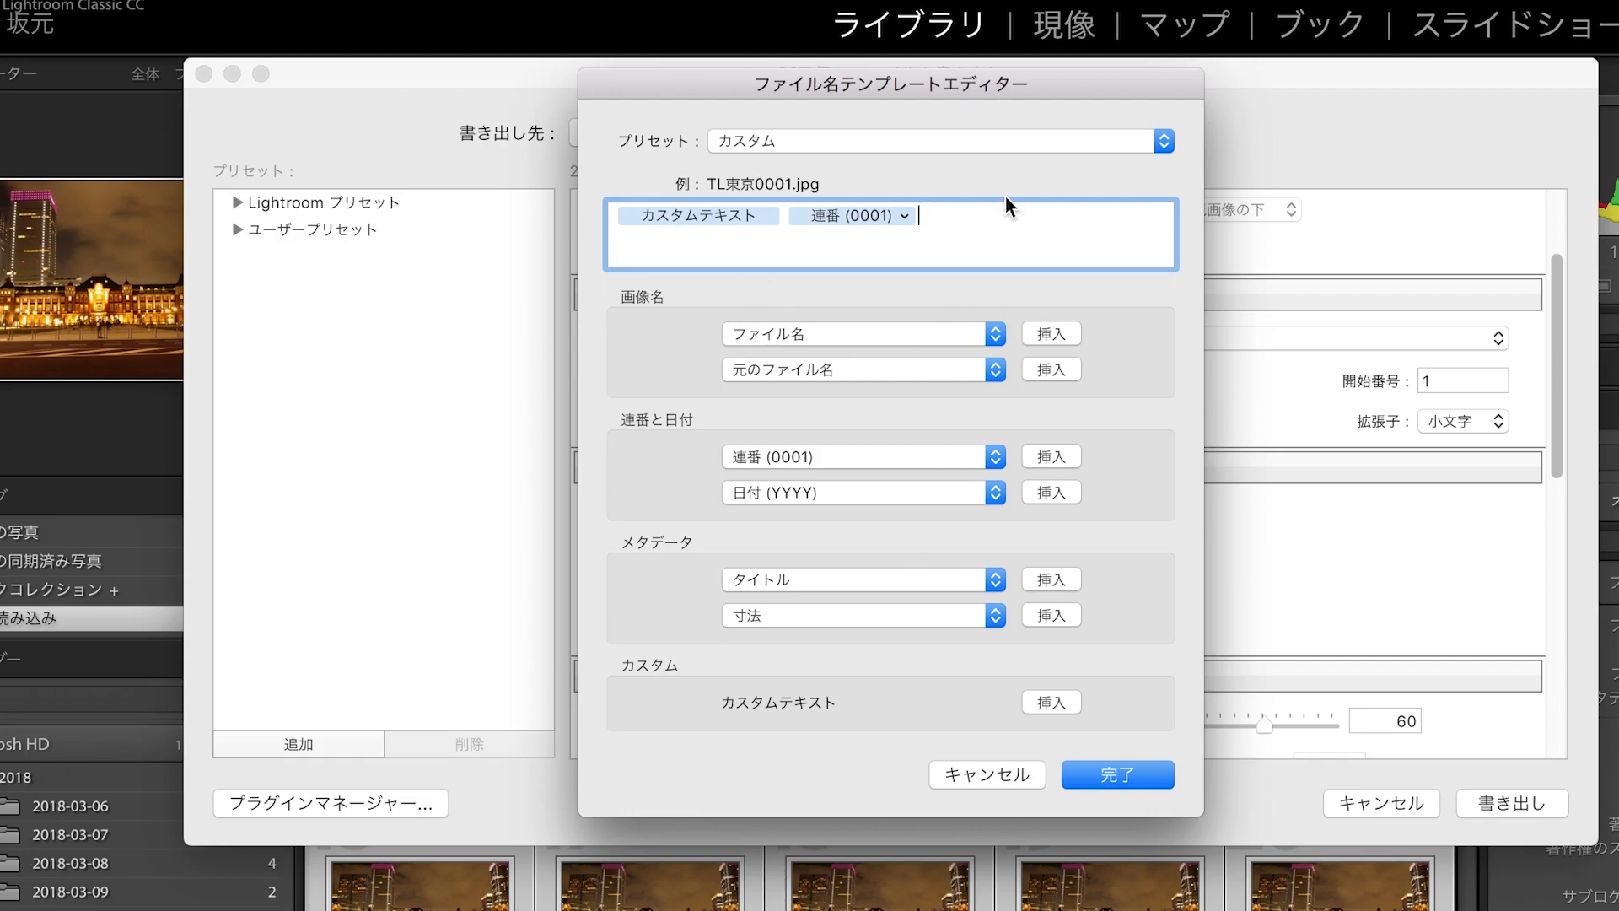
- Replace the four-digit sequence token with Sequence (00001) in the template and confirm with 完了
{"action": "left_click", "coordinate": [999, 115]}
{"action": "left_click_drag", "start_coordinate": [756, 87], "coordinate": [235, 172]}
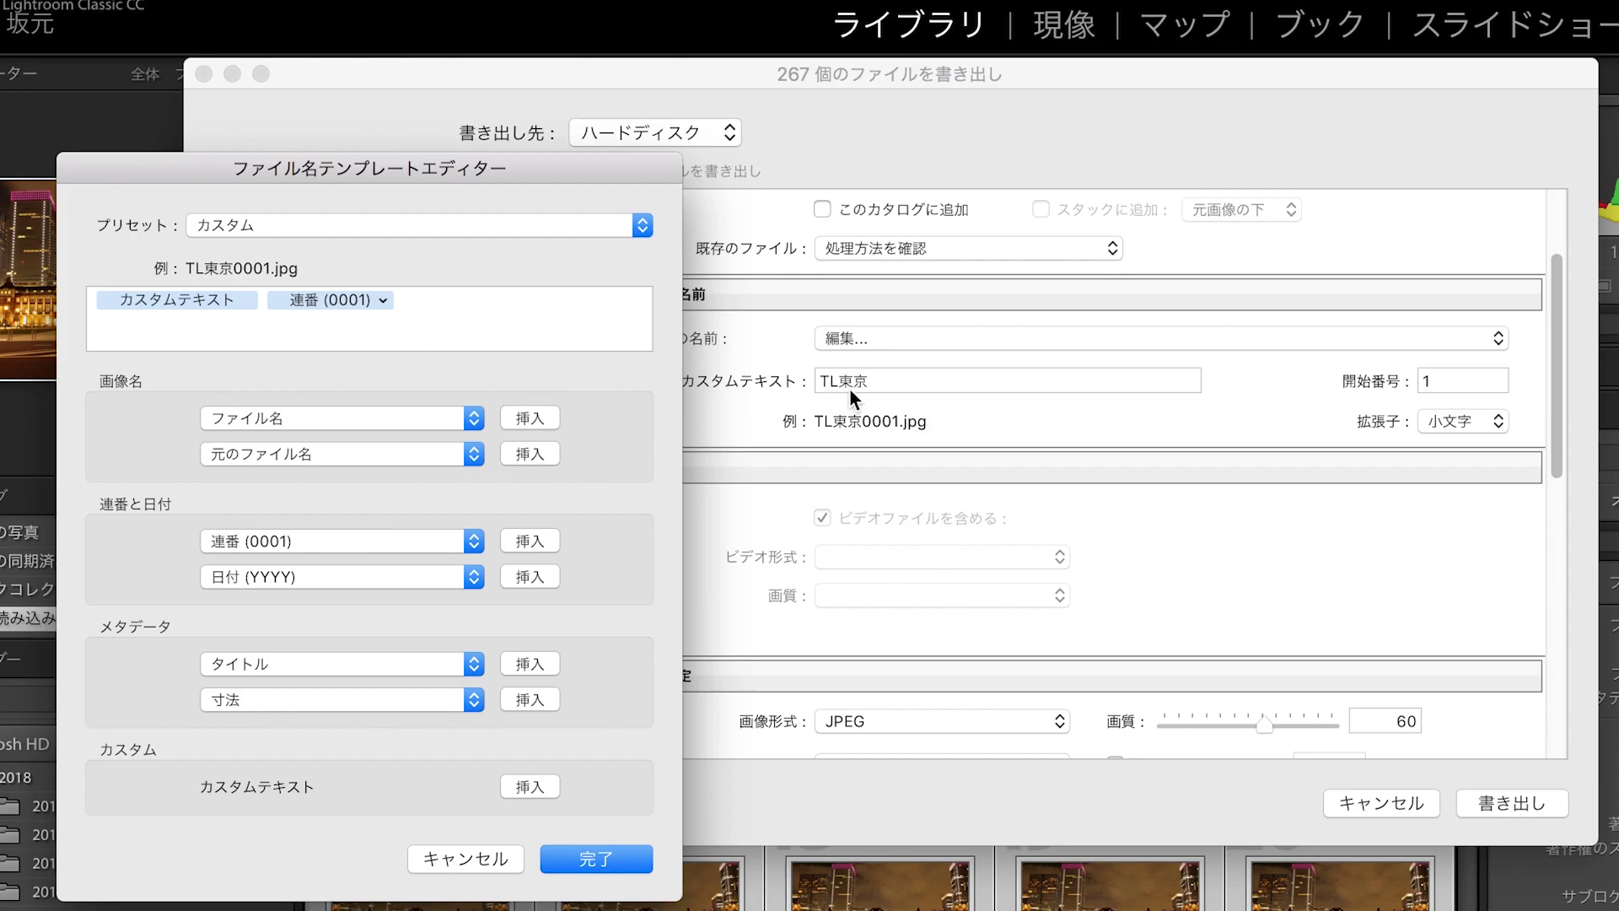
{"action": "left_click_drag", "start_coordinate": [565, 164], "coordinate": [497, 173]}
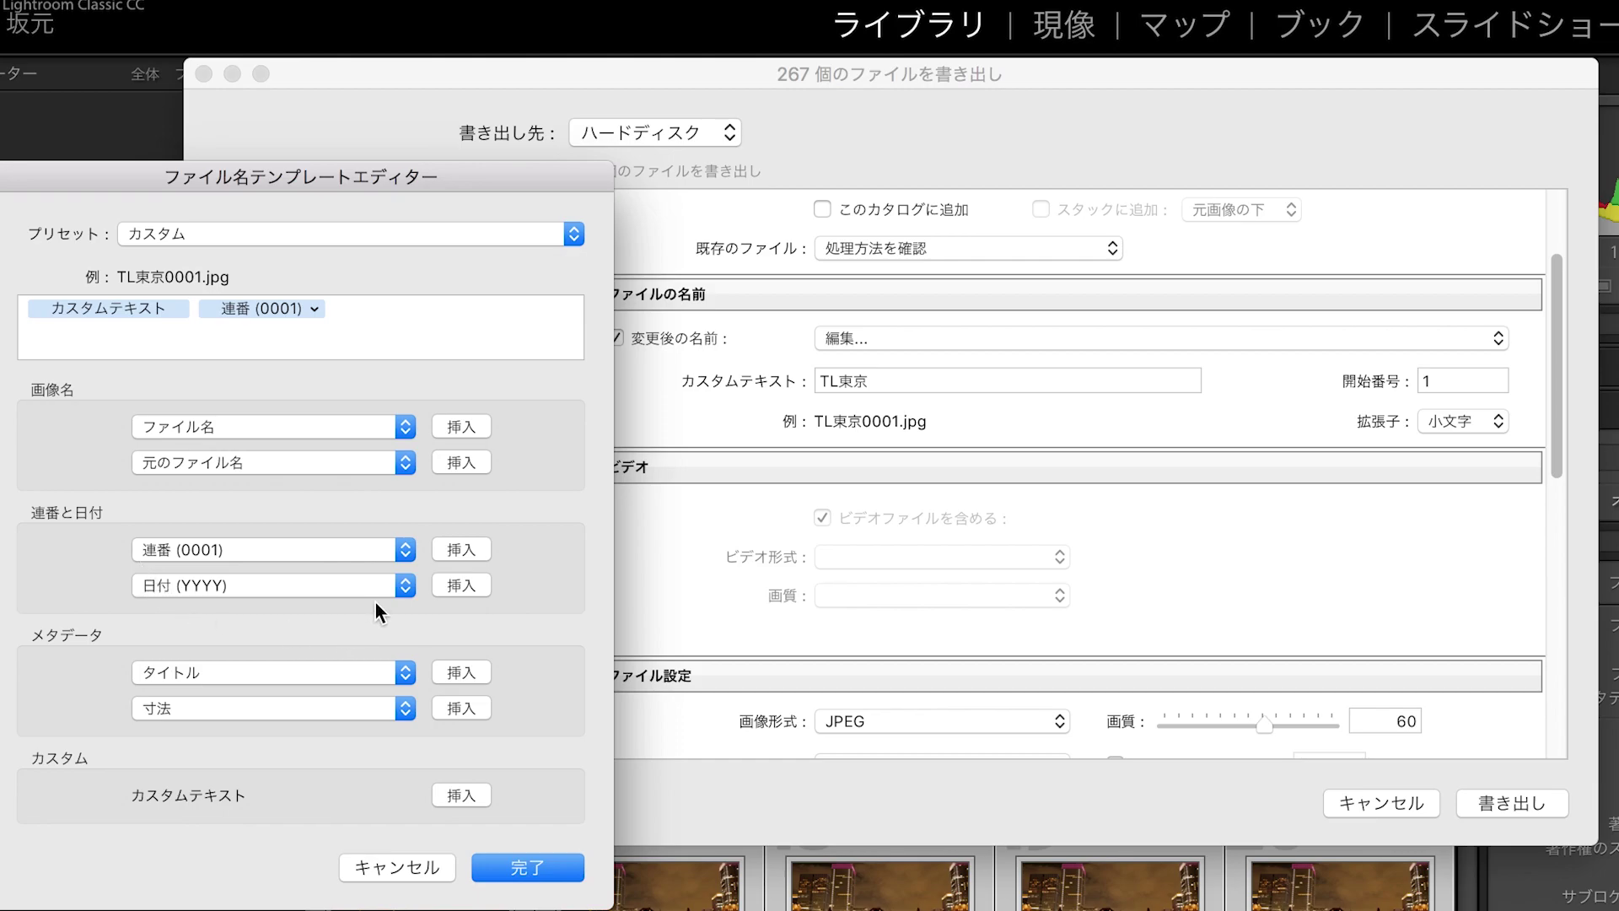
{"action": "left_click", "coordinate": [406, 556]}
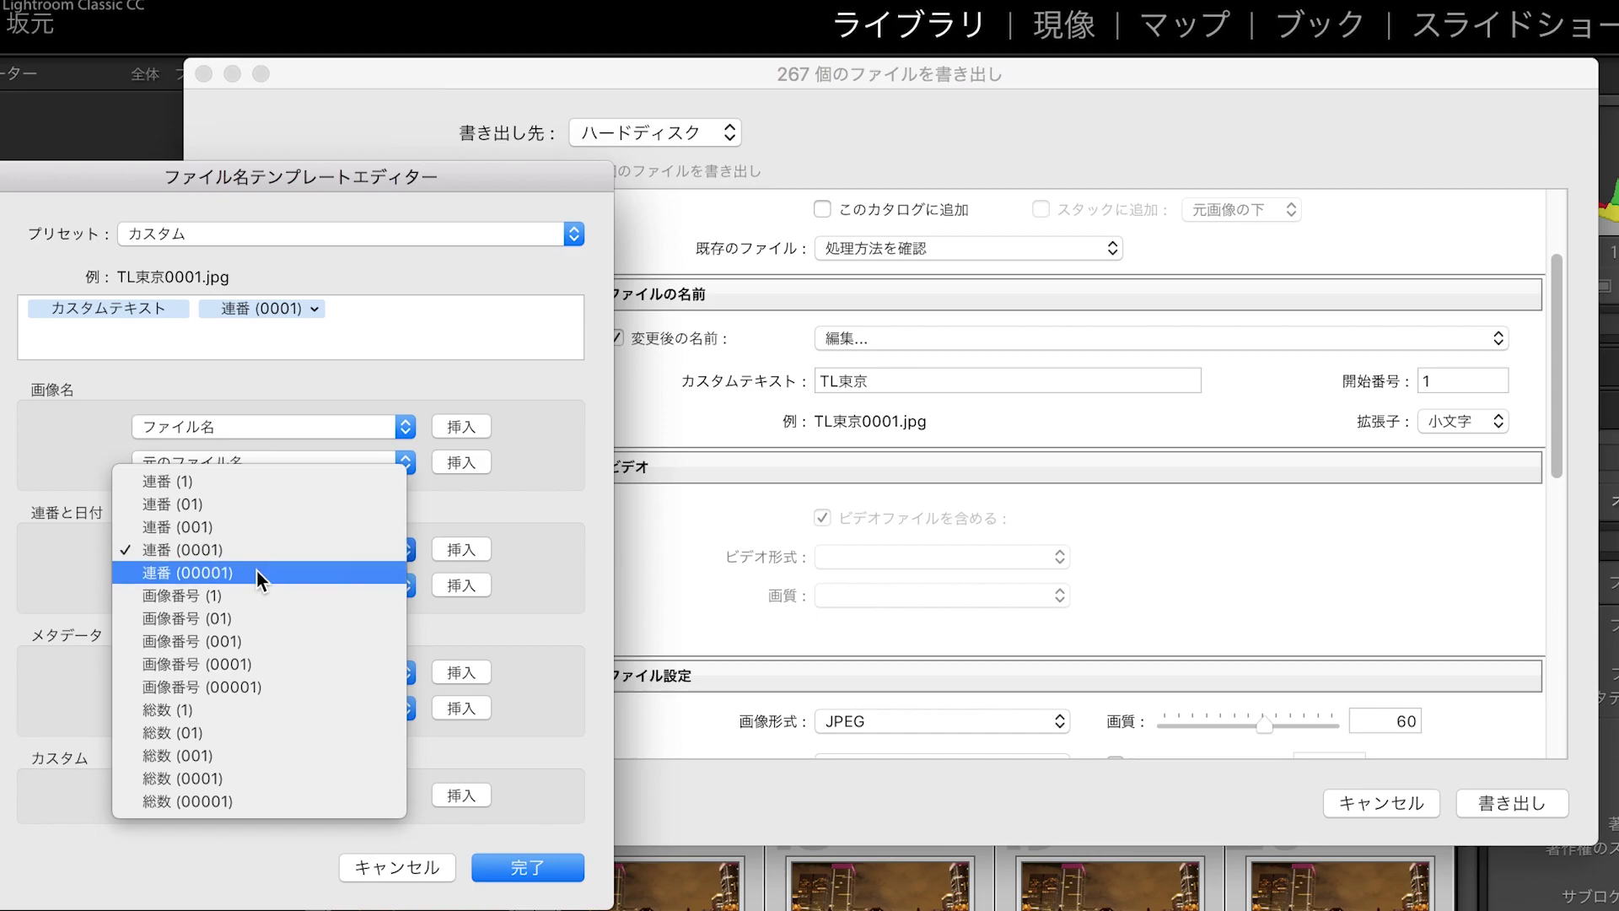
{"action": "left_click", "coordinate": [216, 572]}
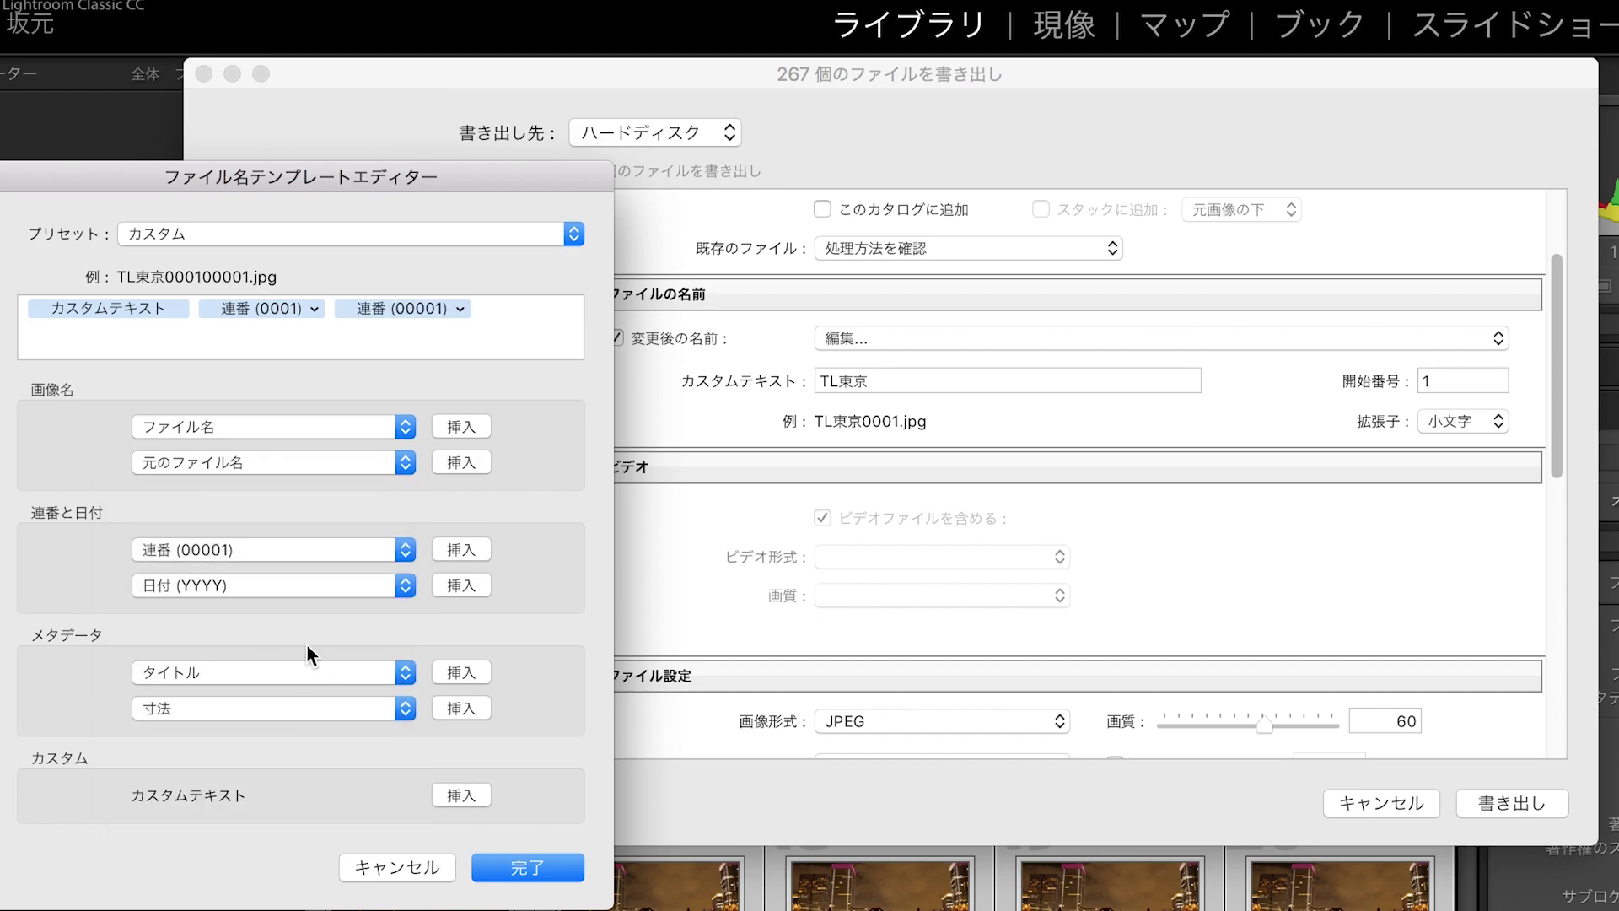
{"action": "left_click", "coordinate": [329, 309]}
{"action": "key", "text": "Left"}
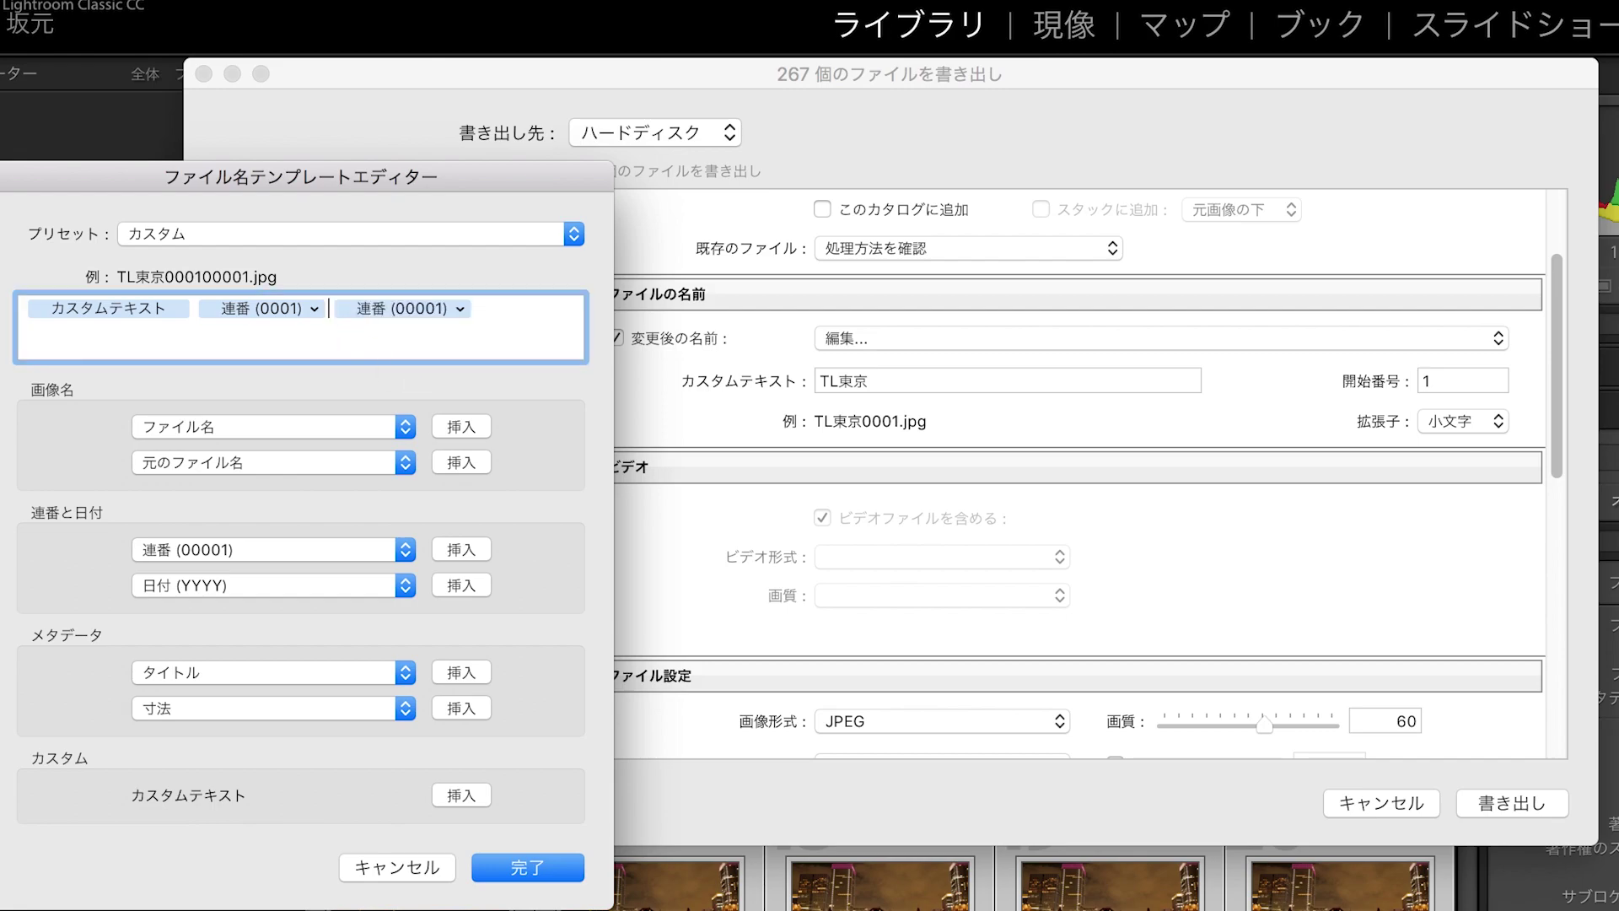
{"action": "key", "text": "BackSpace"}
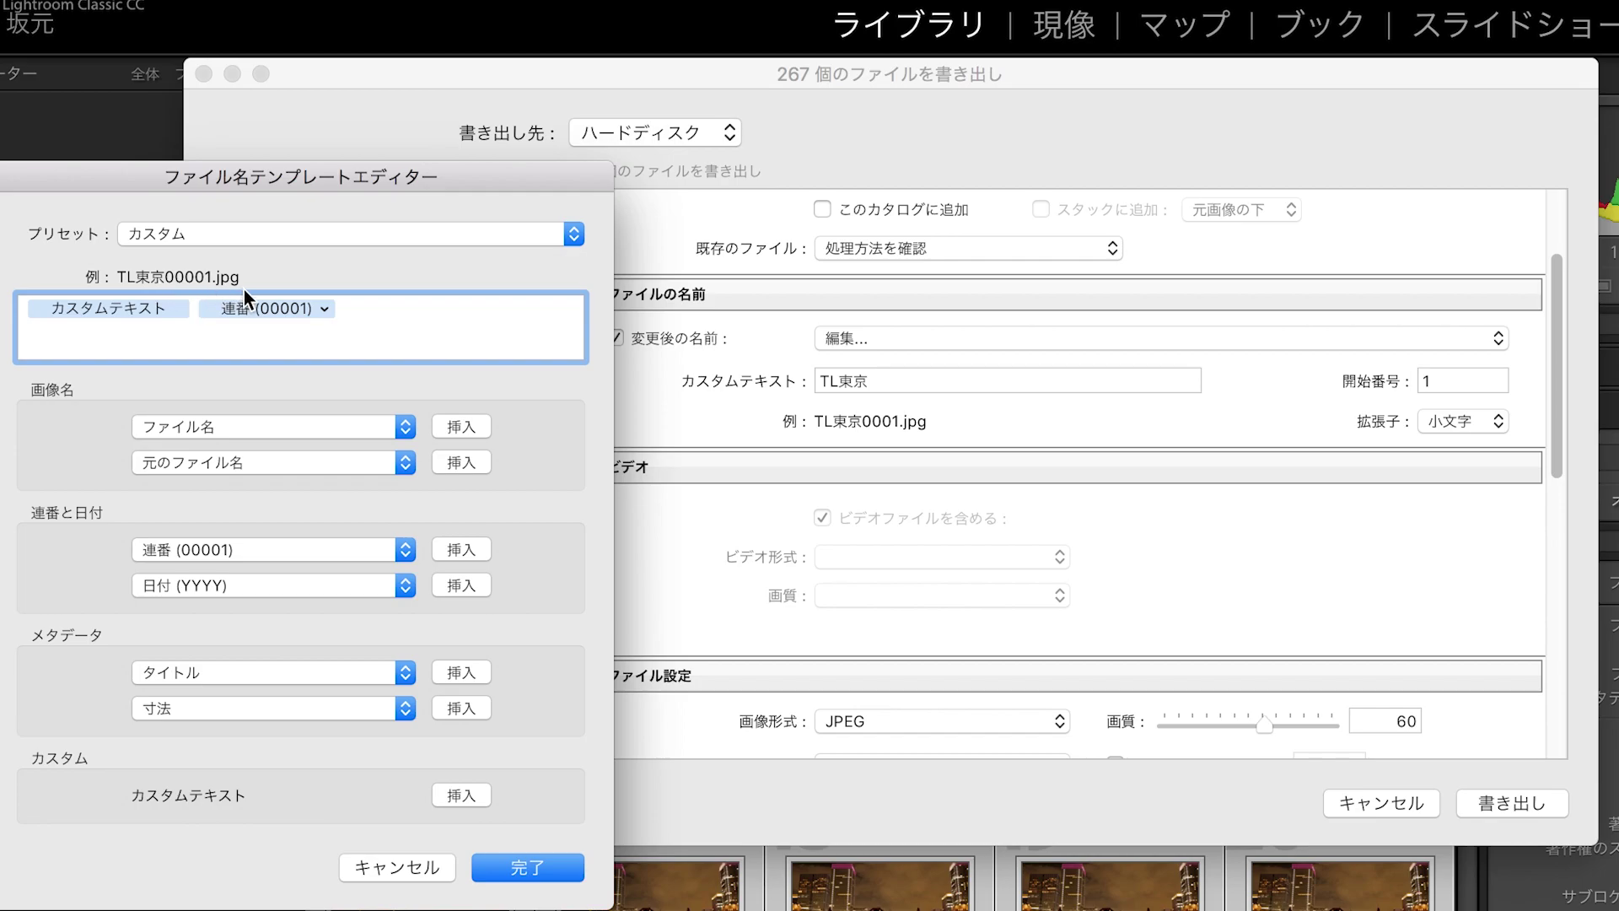
{"action": "left_click", "coordinate": [561, 869]}
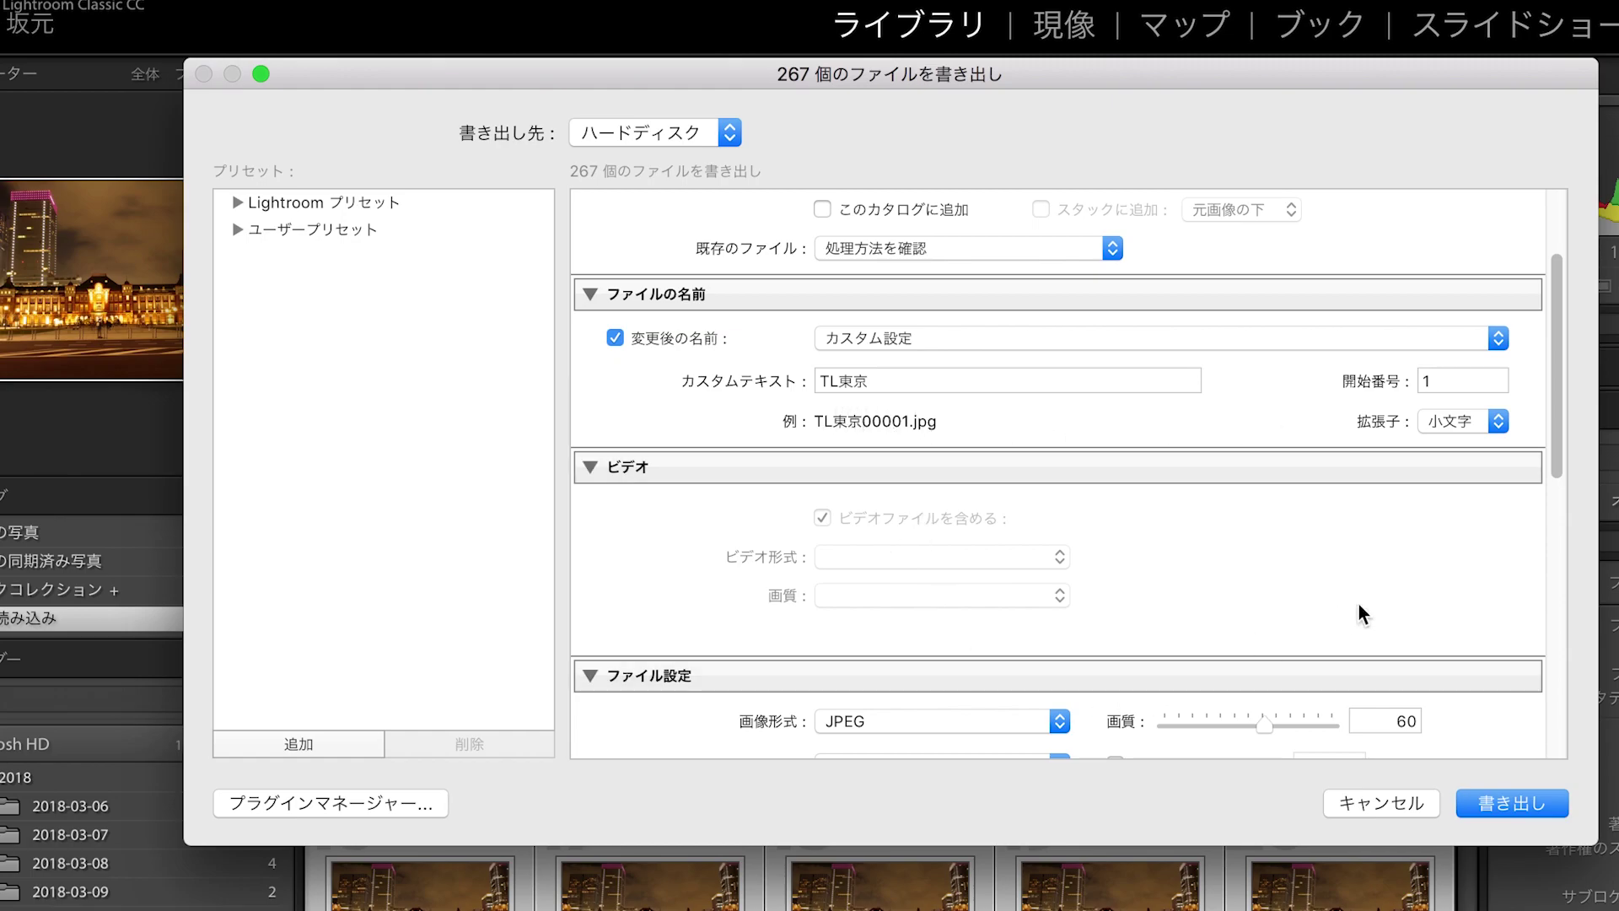
- Export as JPEG, resized to fit 1,920 pixels on the long edge (長辺)
{"action": "scroll", "coordinate": [1378, 619], "scroll_direction": "down", "scroll_amount": 3}
{"action": "scroll", "coordinate": [1376, 618], "scroll_direction": "down", "scroll_amount": 2}
{"action": "scroll", "coordinate": [1377, 619], "scroll_direction": "down", "scroll_amount": 2}
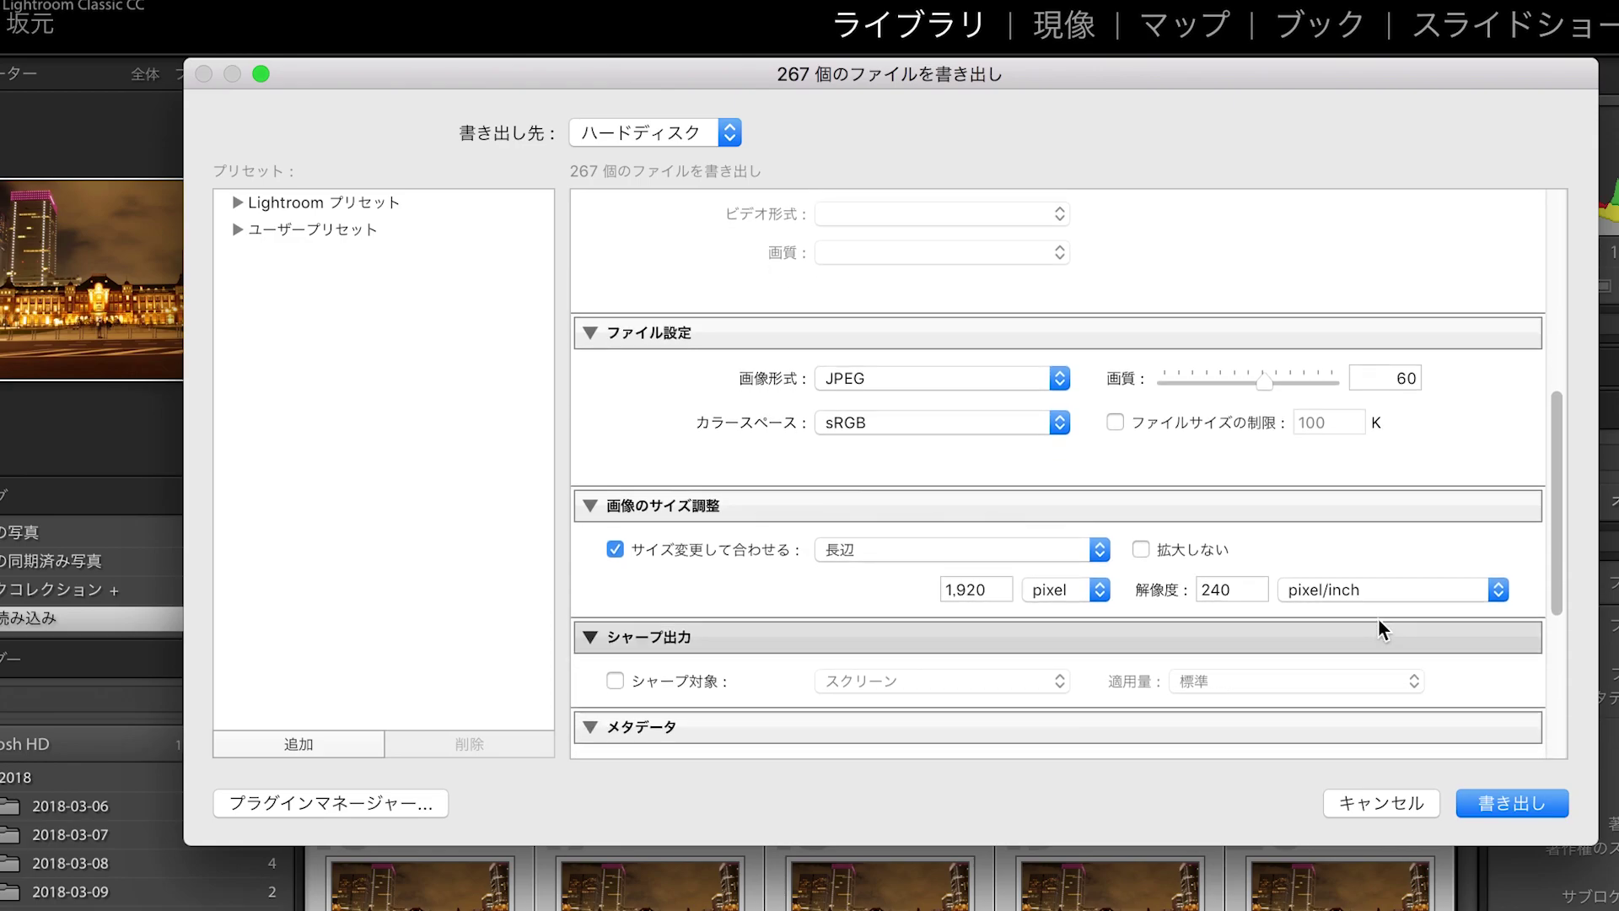
{"action": "left_click", "coordinate": [1059, 381]}
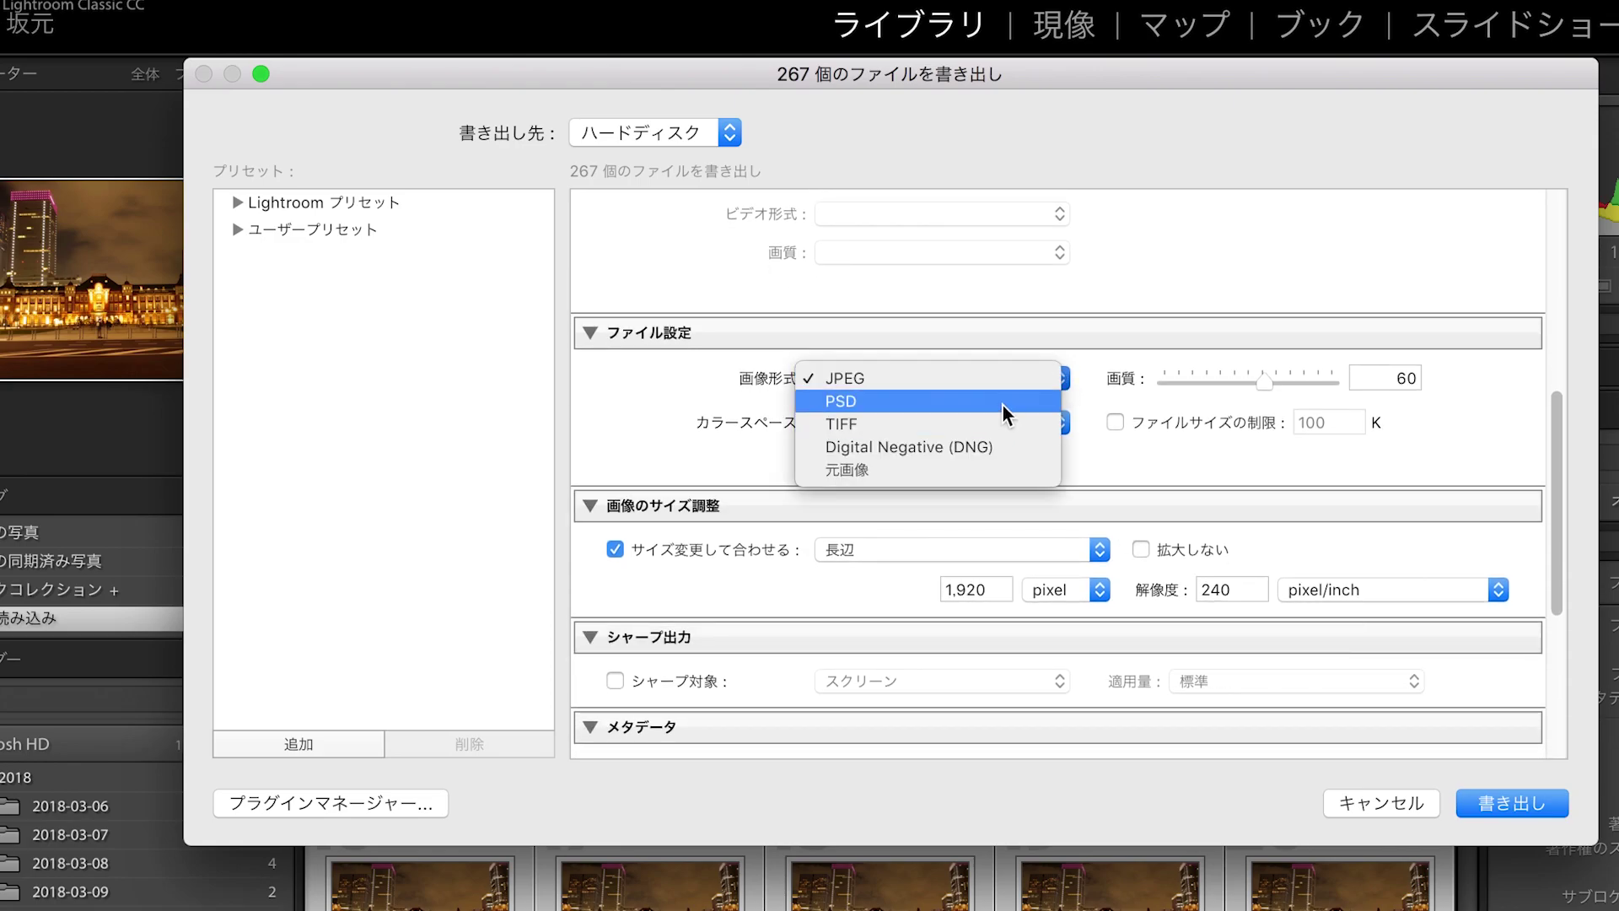
{"action": "left_click", "coordinate": [1081, 315]}
{"action": "left_click", "coordinate": [615, 549]}
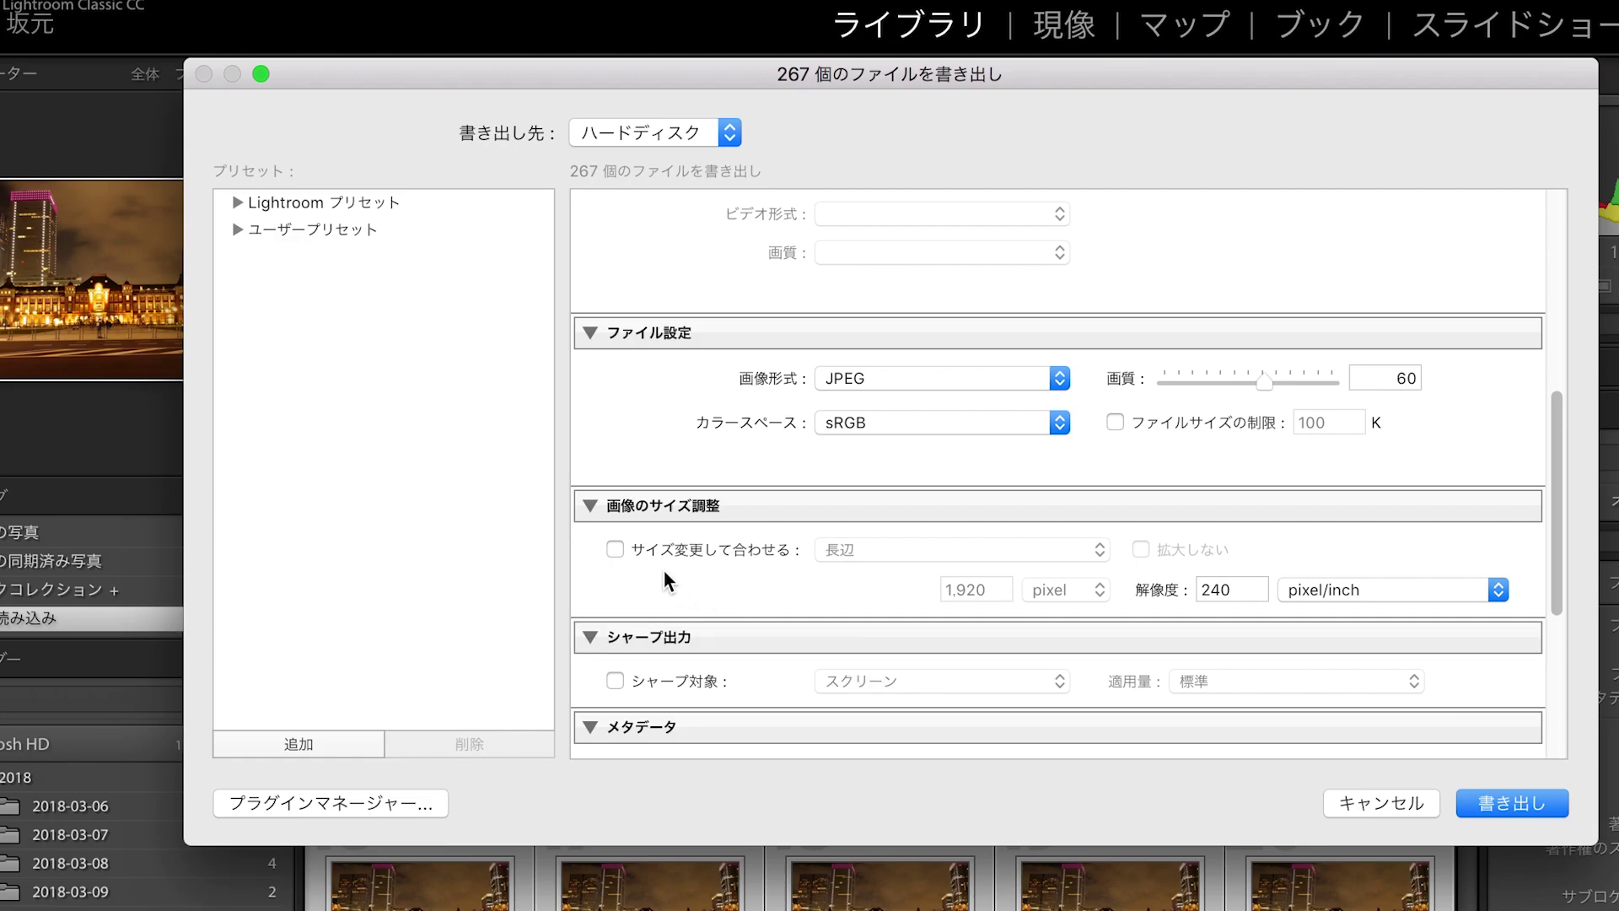
{"action": "left_click", "coordinate": [615, 550]}
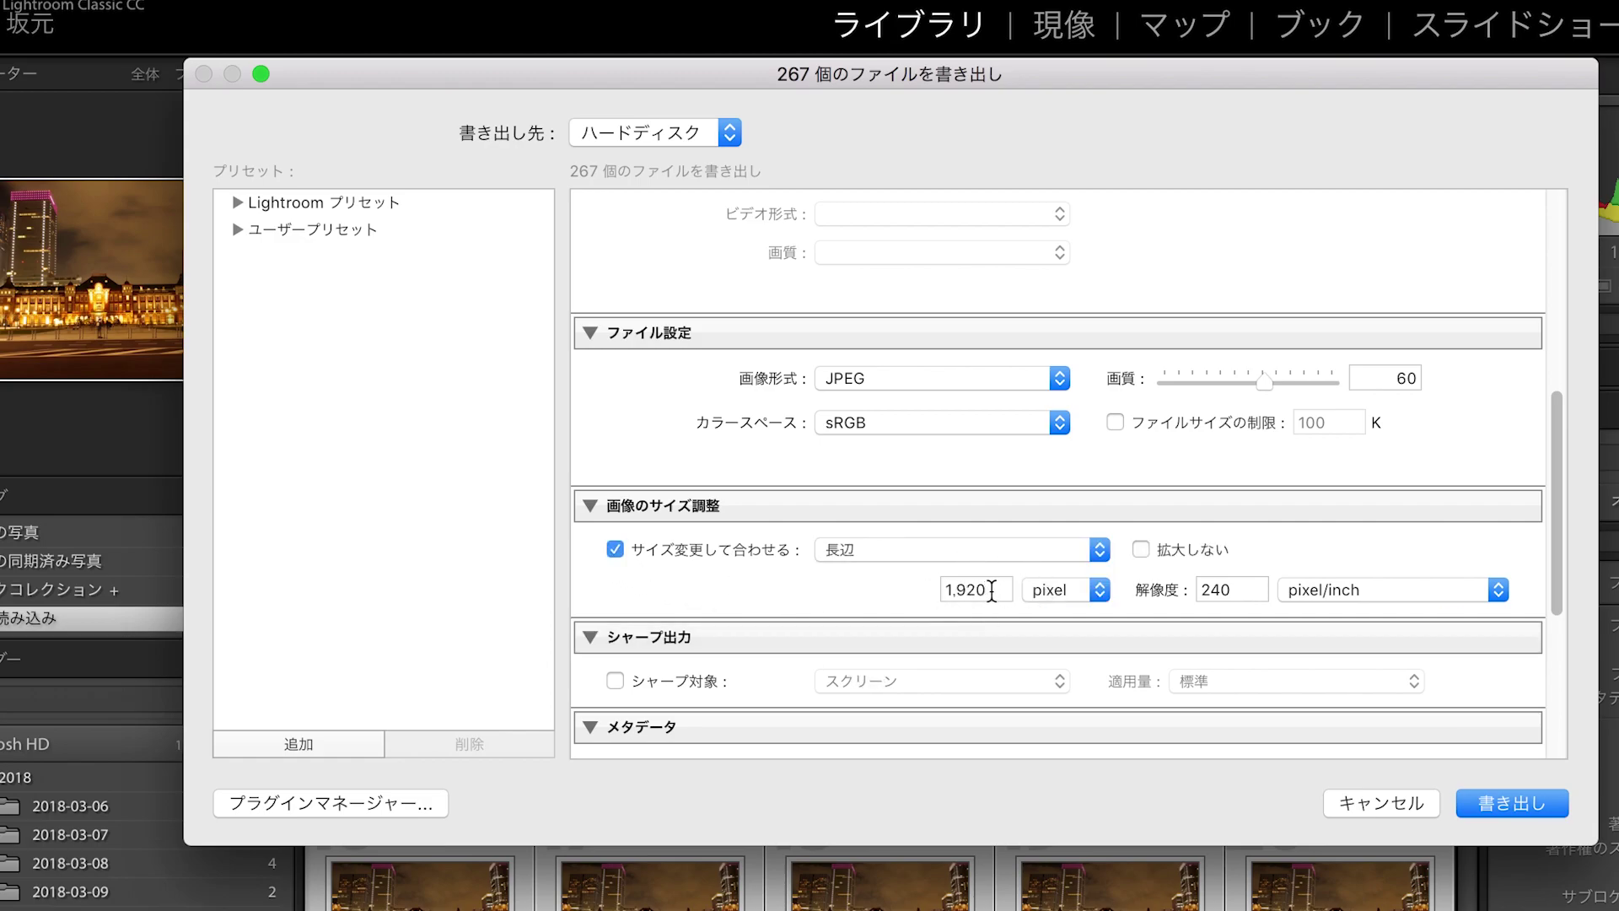
{"action": "left_click", "coordinate": [872, 553]}
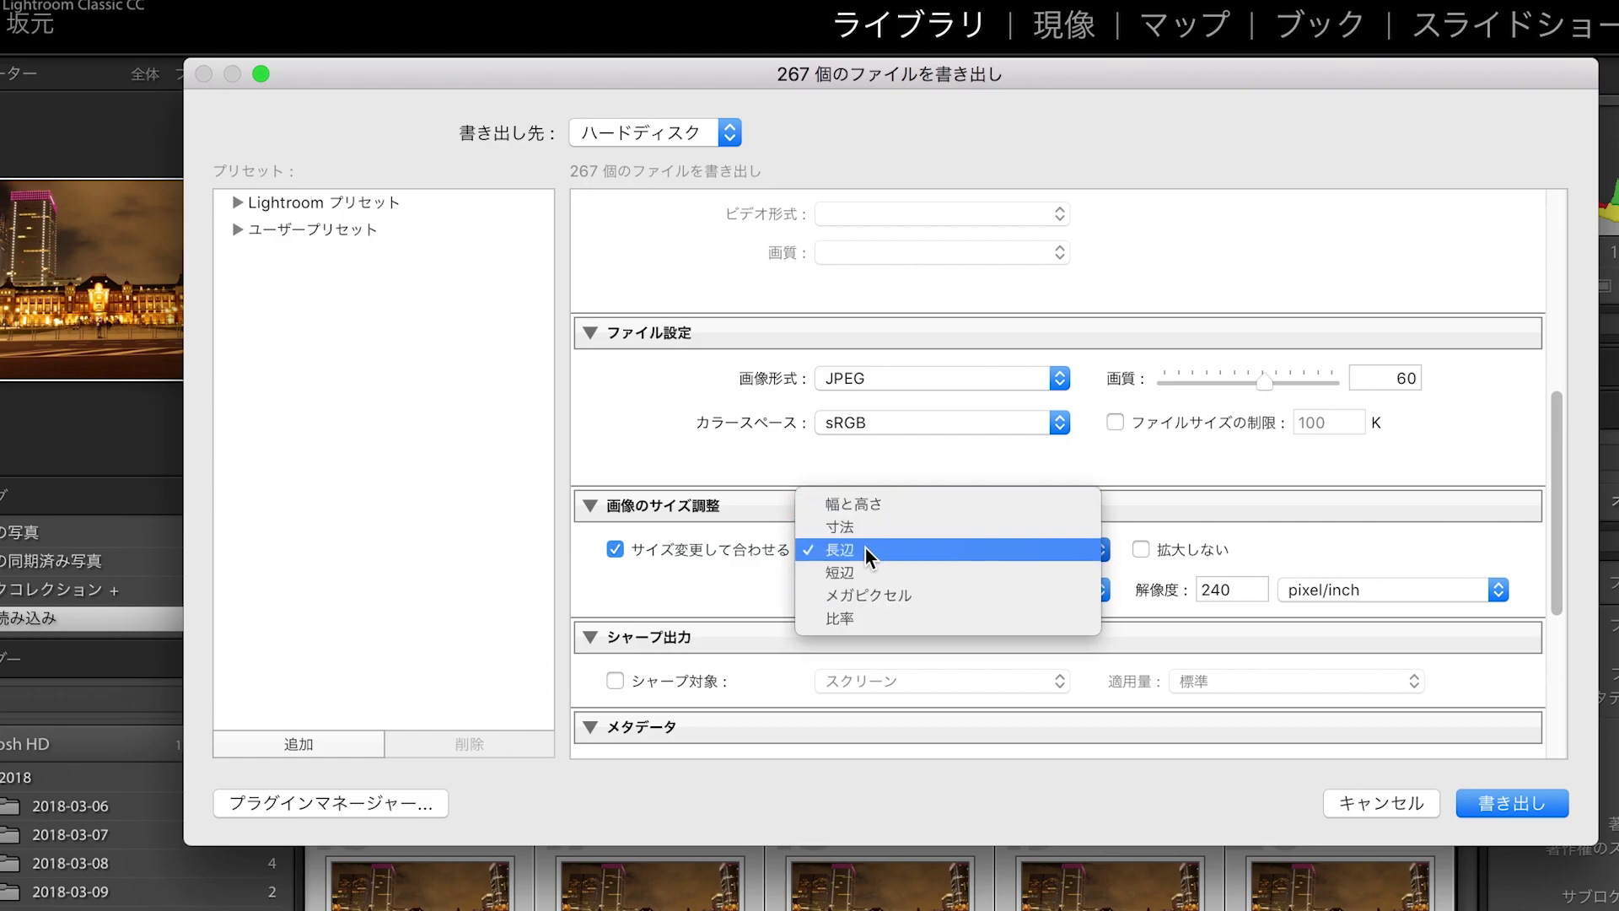
{"action": "left_click", "coordinate": [865, 548]}
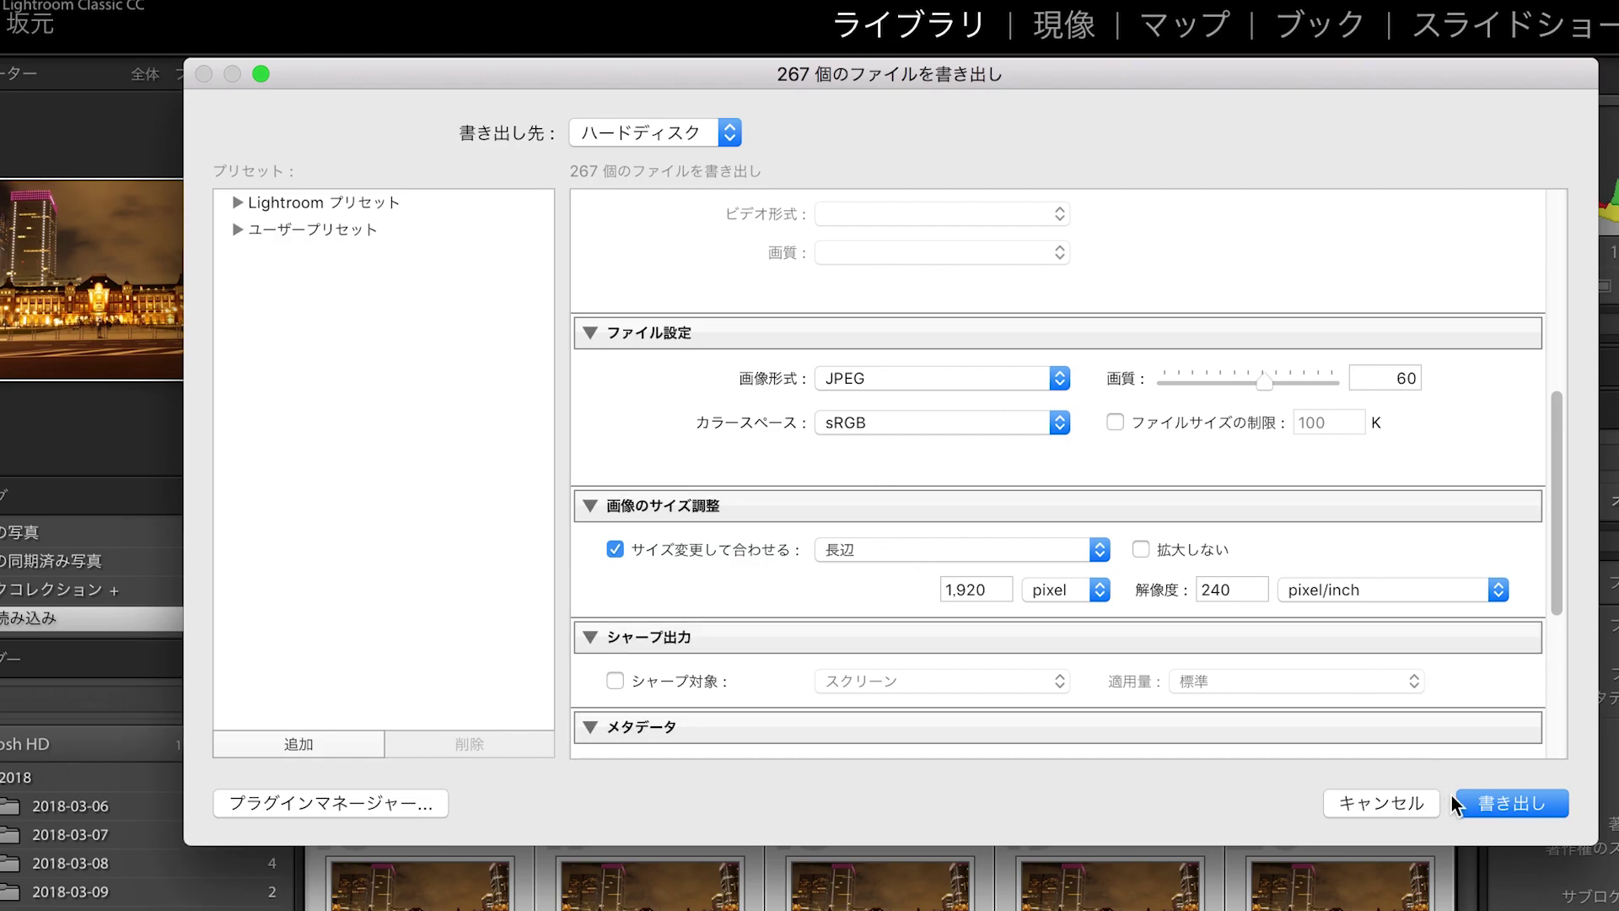
{"action": "left_click", "coordinate": [1505, 803]}
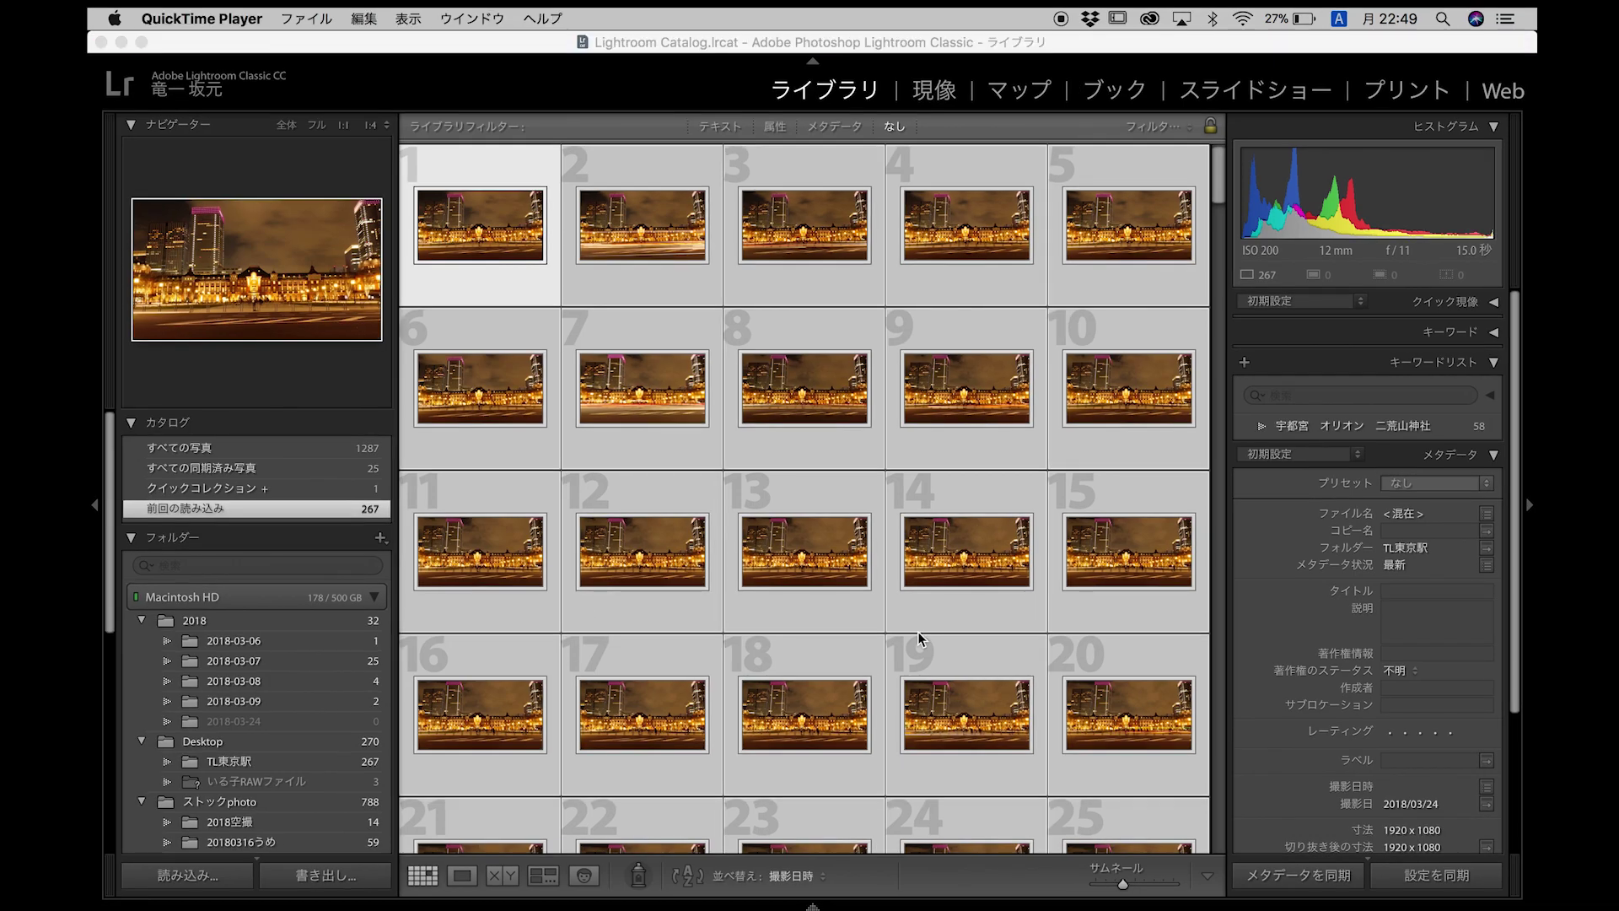
- Switch to the desktop, close the original TL東京駅 window, and drag TL東京駅素材 to mid-screen
{"action": "key", "text": "ctrl+Right"}
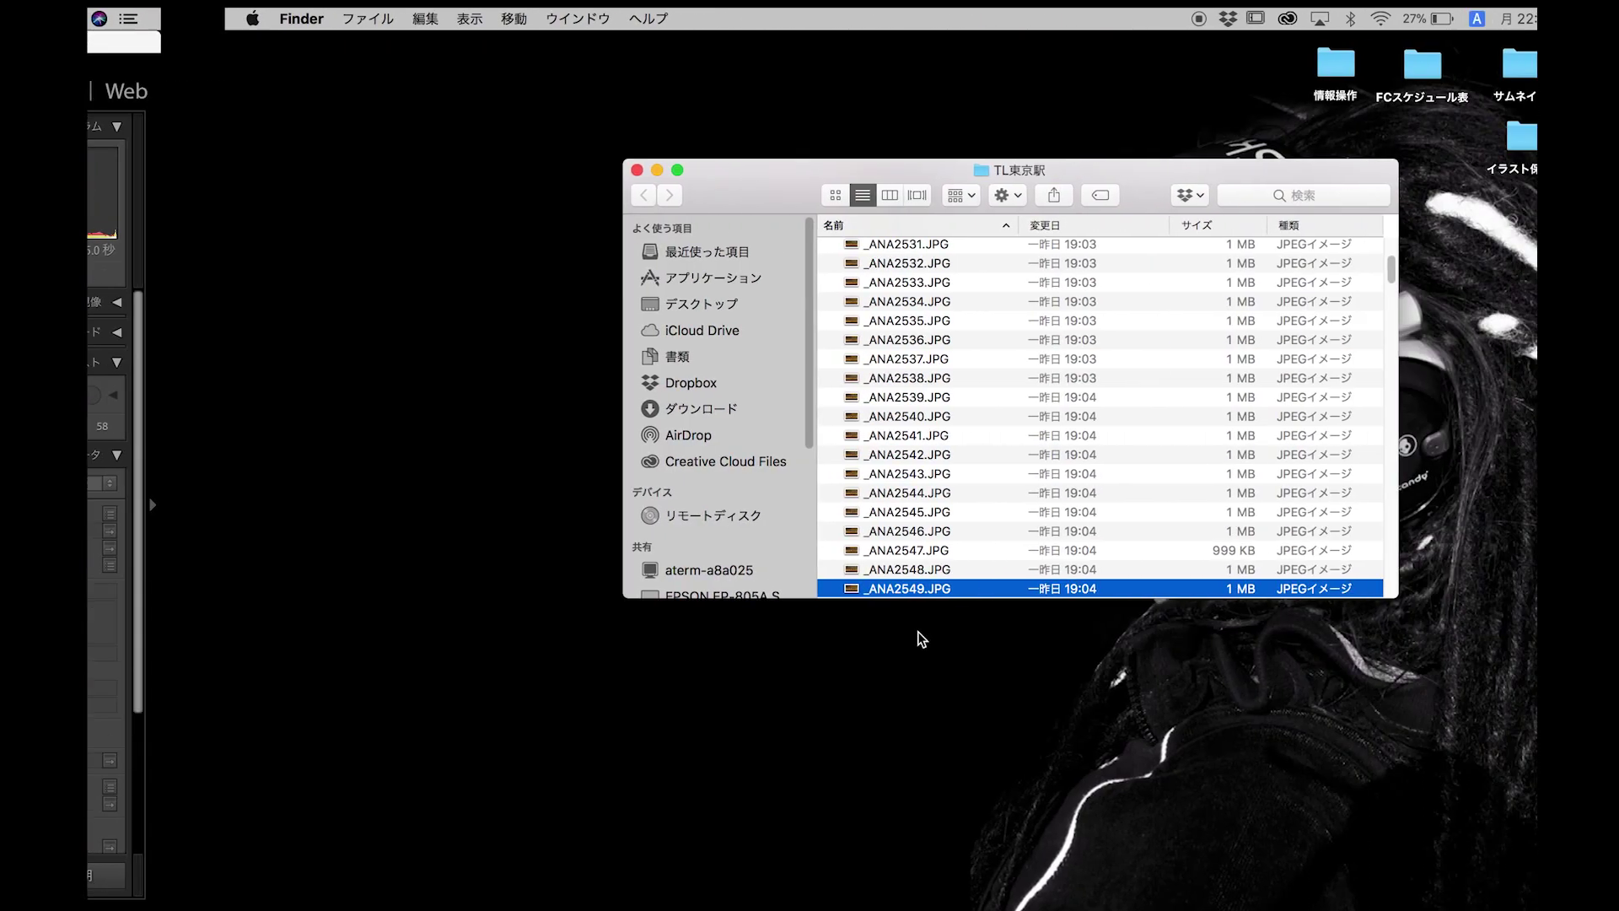
{"action": "left_click", "coordinate": [499, 171]}
{"action": "left_click", "coordinate": [918, 478]}
{"action": "mouse_move", "coordinate": [1471, 320]}
{"action": "left_mouse_down"}
{"action": "mouse_move", "coordinate": [1016, 339]}
{"action": "mouse_move", "coordinate": [900, 397]}
{"action": "left_mouse_up"}
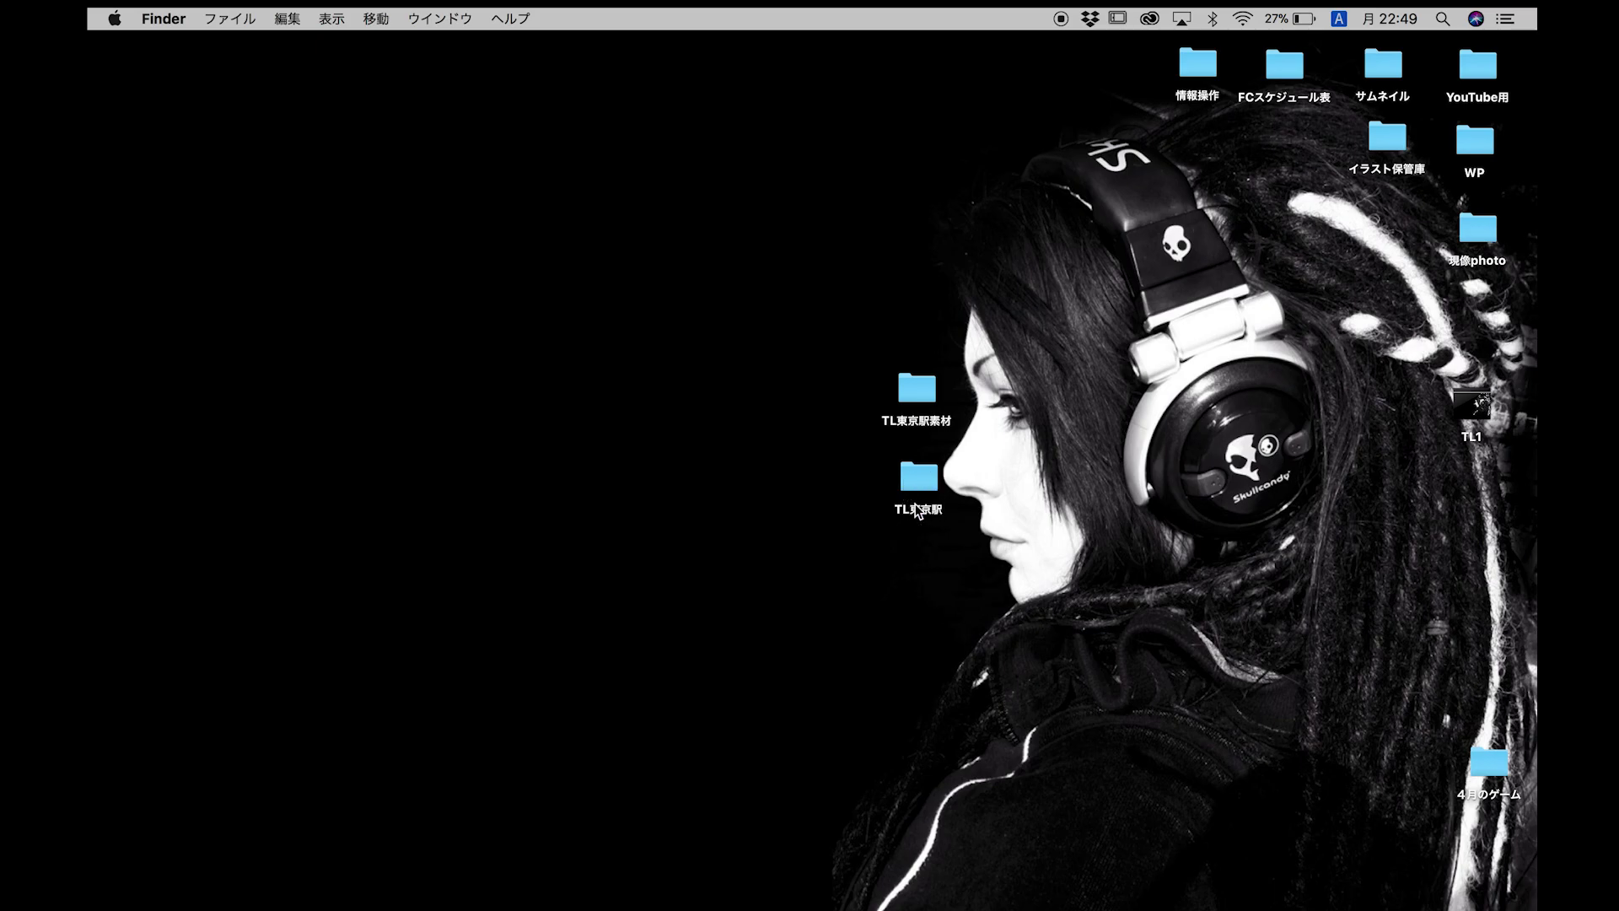
{"action": "left_click", "coordinate": [926, 400]}
- Open TL東京駅素材, scroll to confirm files run TL東京00001.jpg to TL東京00267.jpg, then close it
{"action": "key", "text": "super+o"}
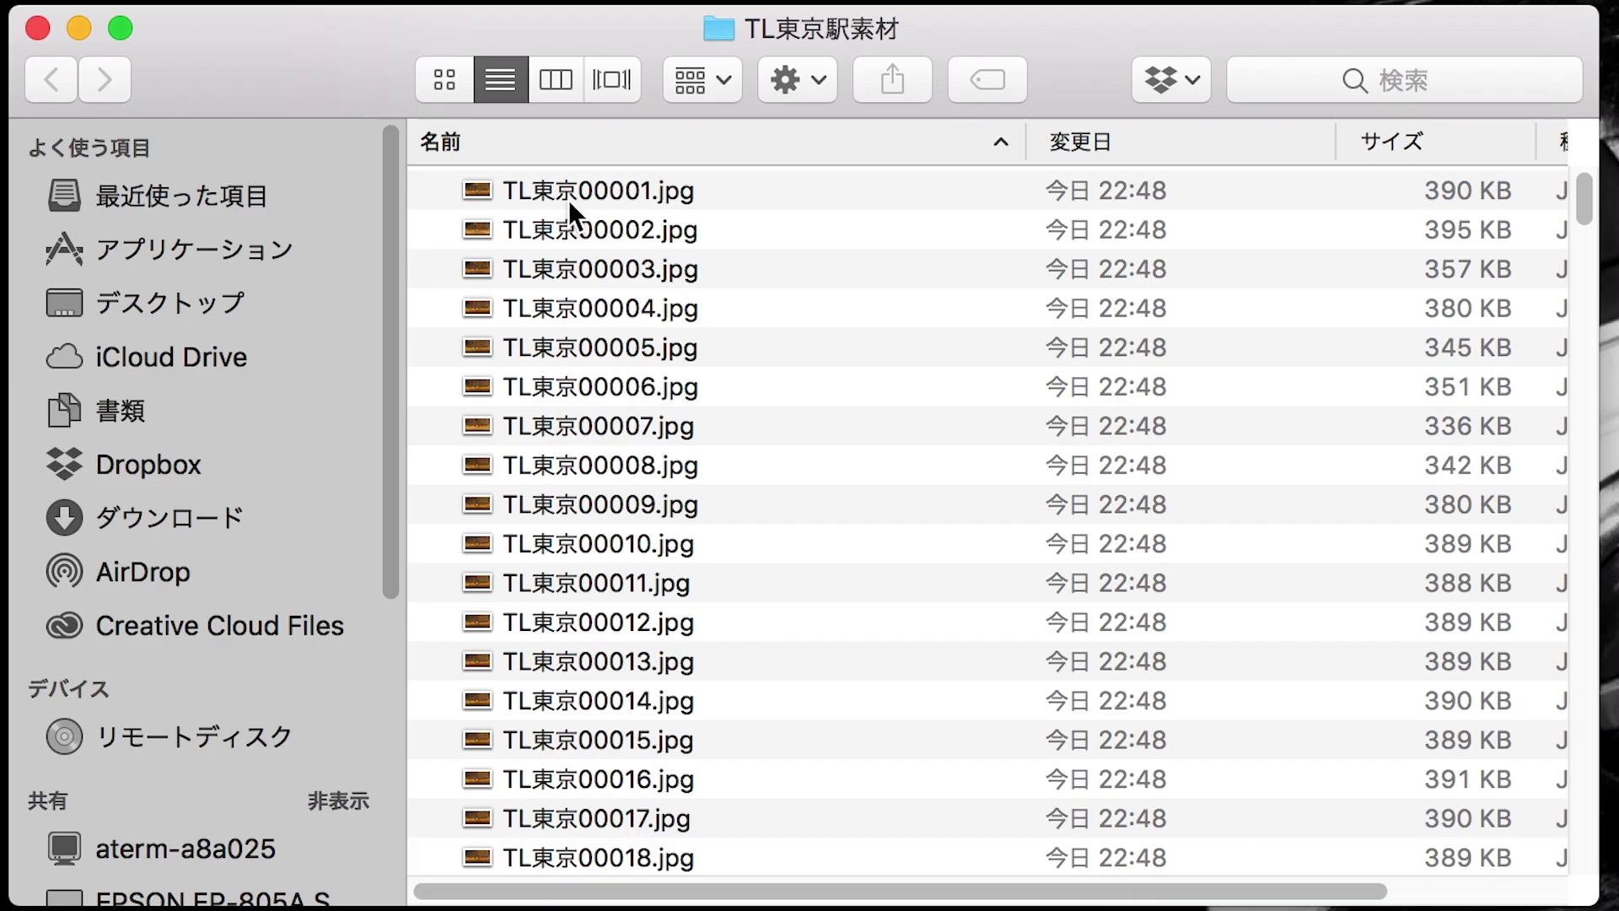
{"action": "left_click", "coordinate": [568, 201]}
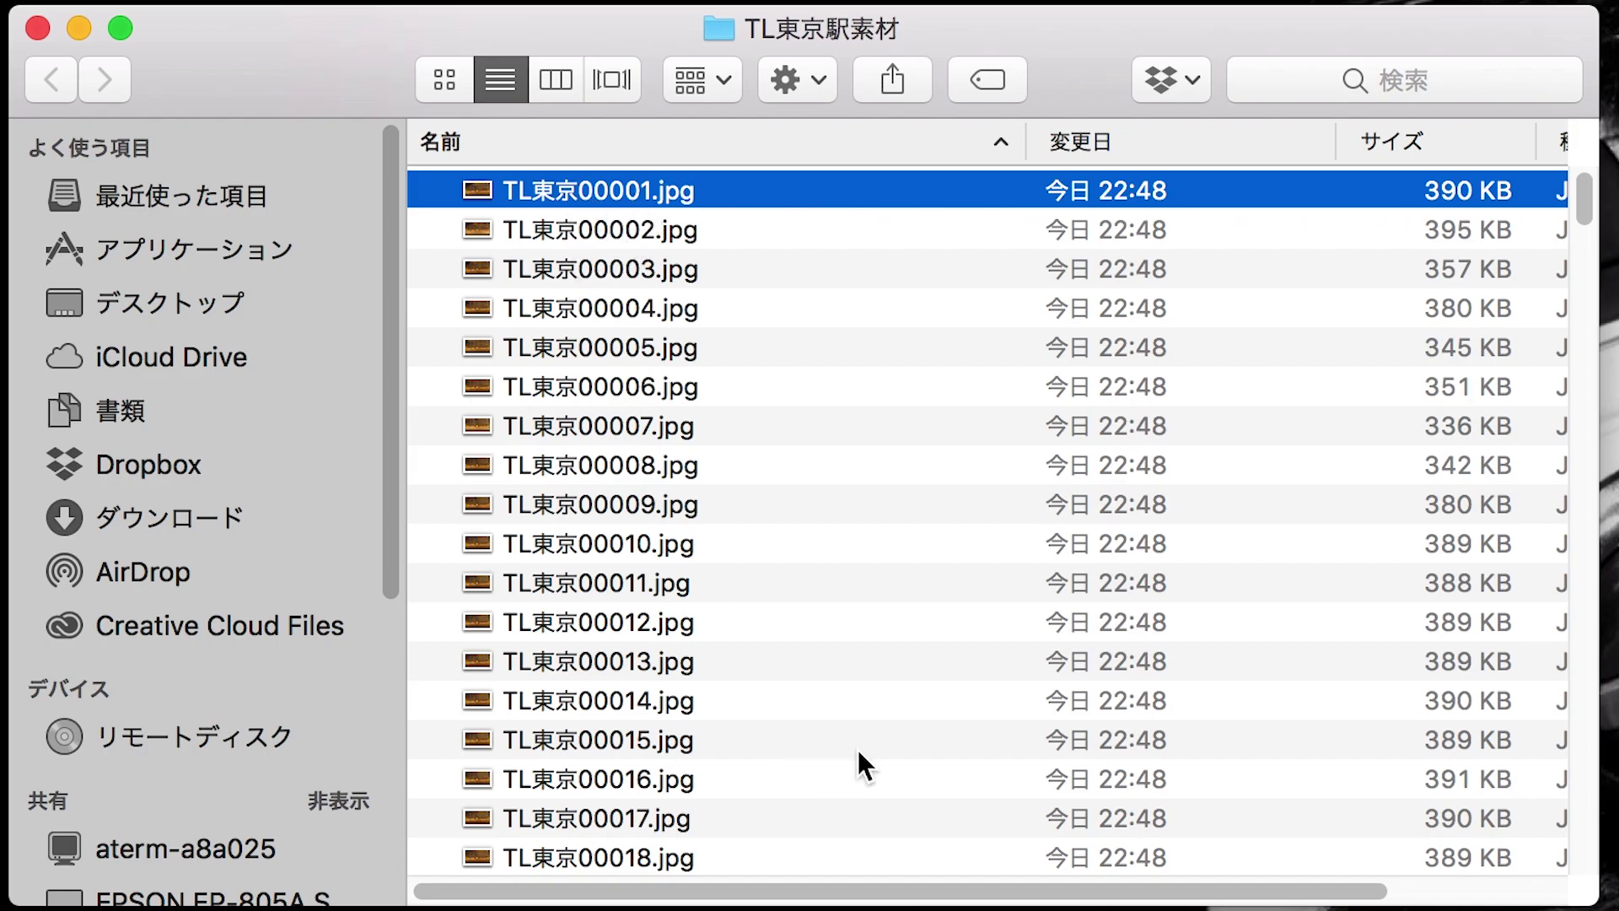
{"action": "left_click_drag", "start_coordinate": [1585, 202], "coordinate": [1584, 869]}
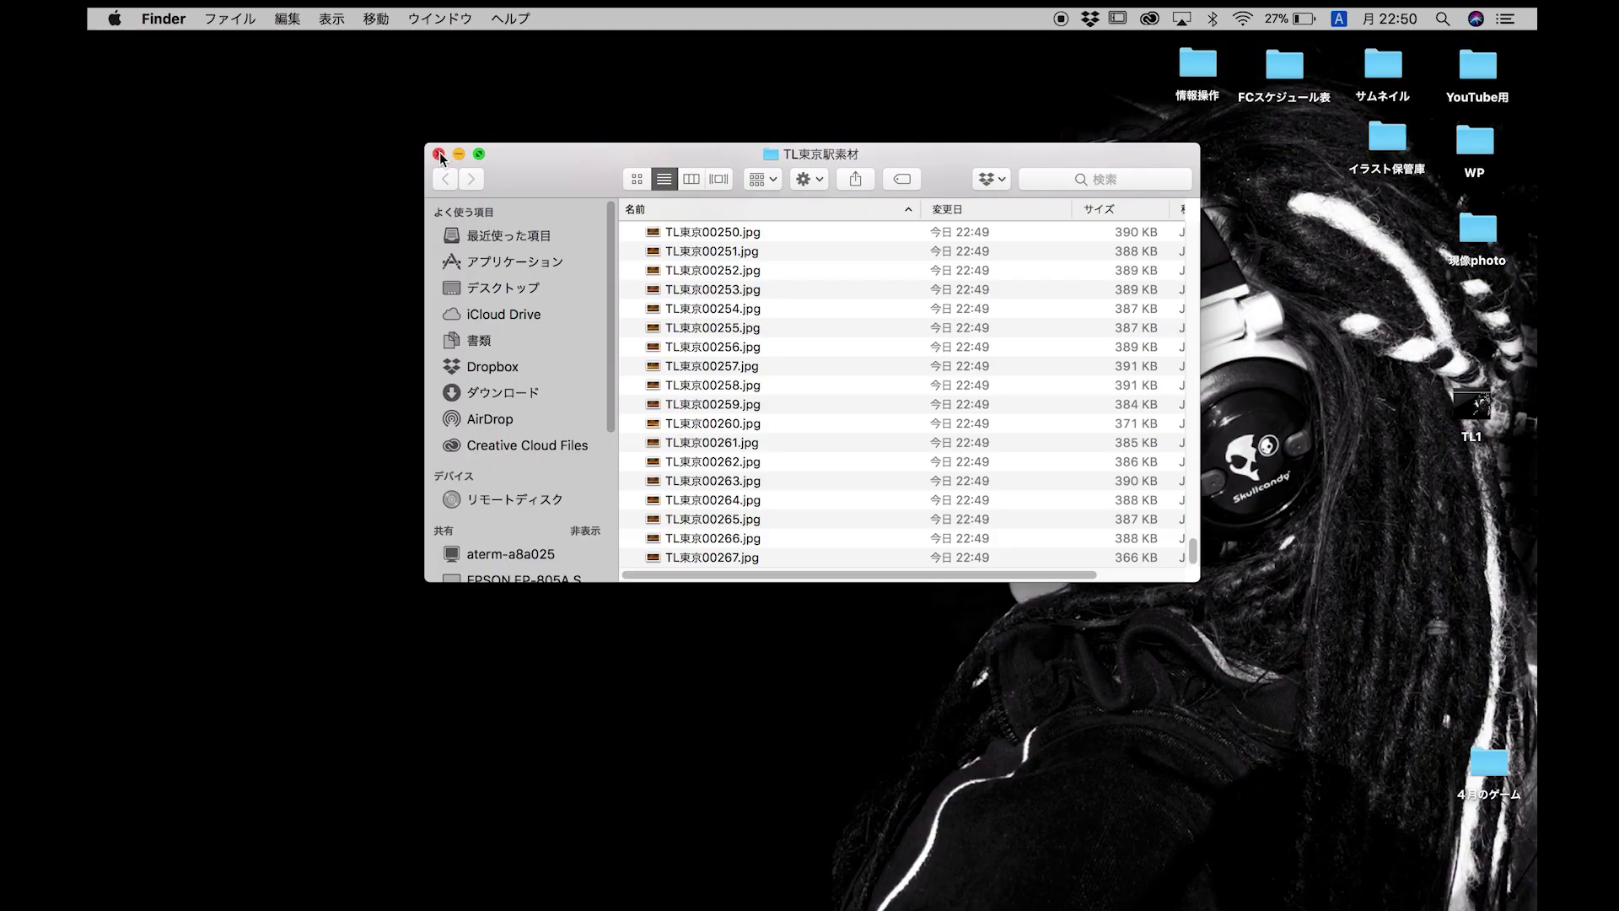
{"action": "left_click", "coordinate": [438, 154]}
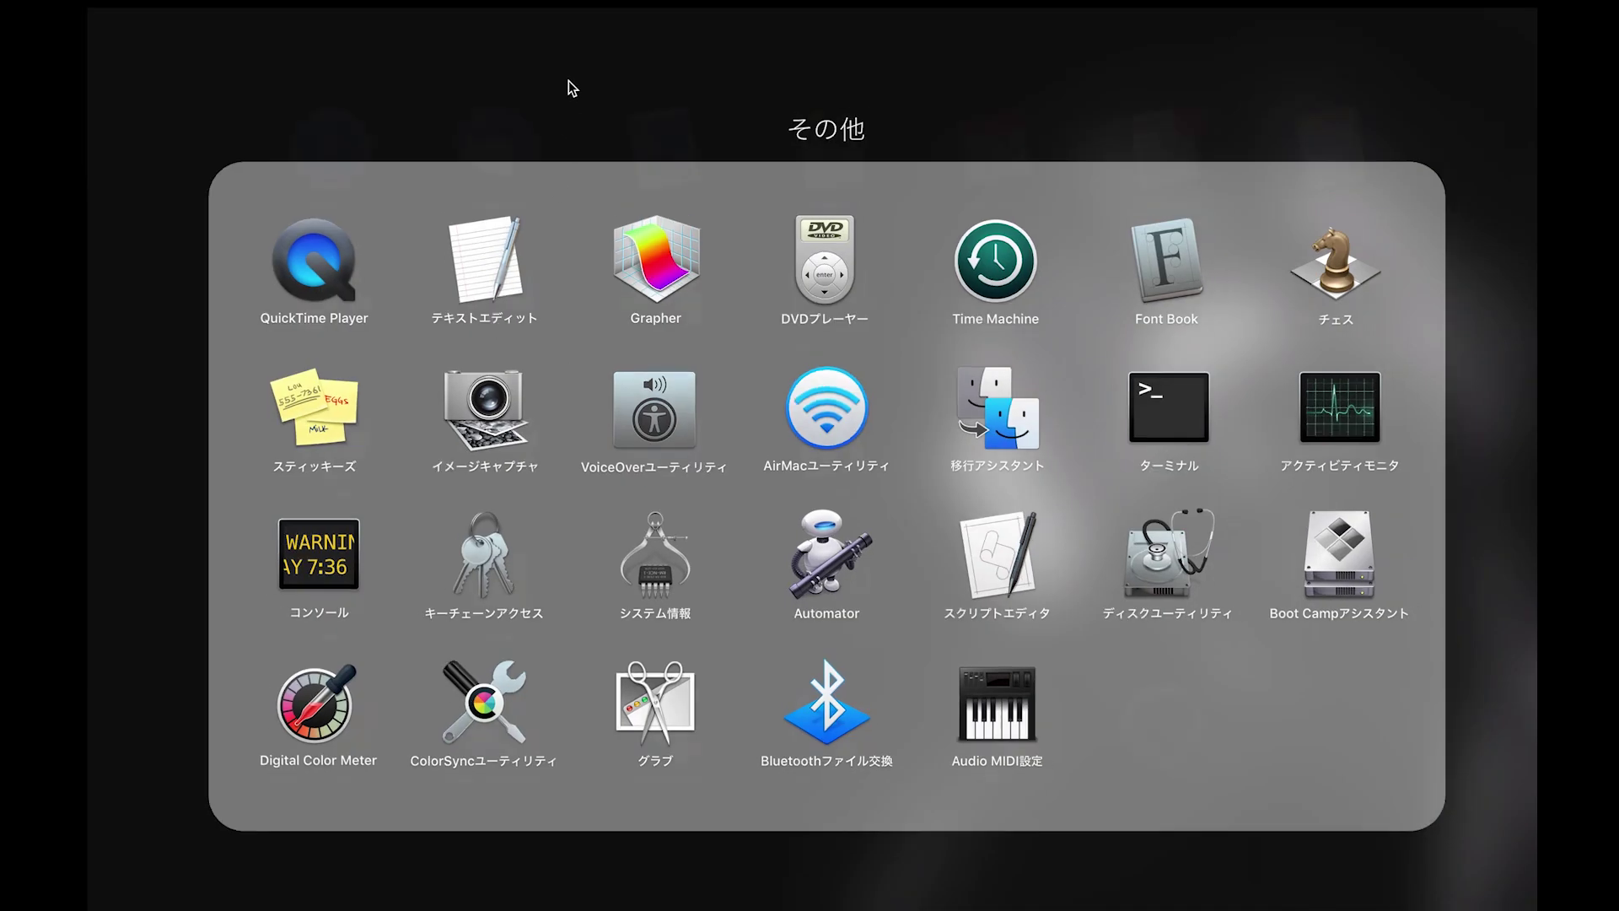
- Launch Photoshop CC 2018 from the Adobe folder on Launchpad's second page
{"action": "left_click", "coordinate": [569, 79]}
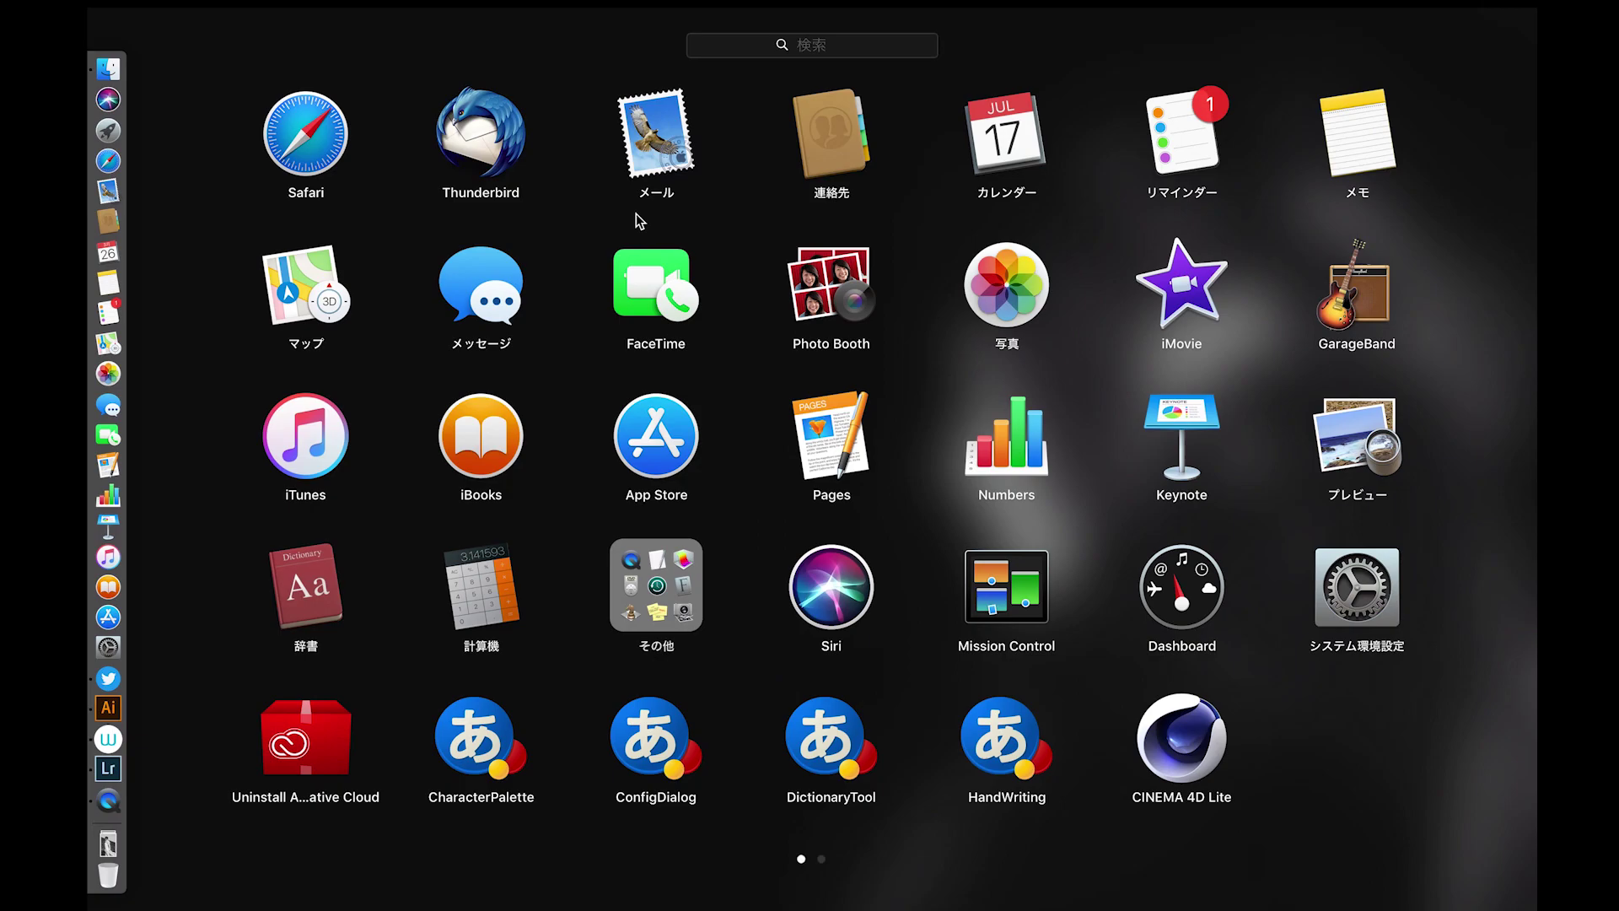
{"action": "scroll", "coordinate": [636, 217], "scroll_direction": "right", "scroll_amount": 3}
{"action": "left_click", "coordinate": [333, 156]}
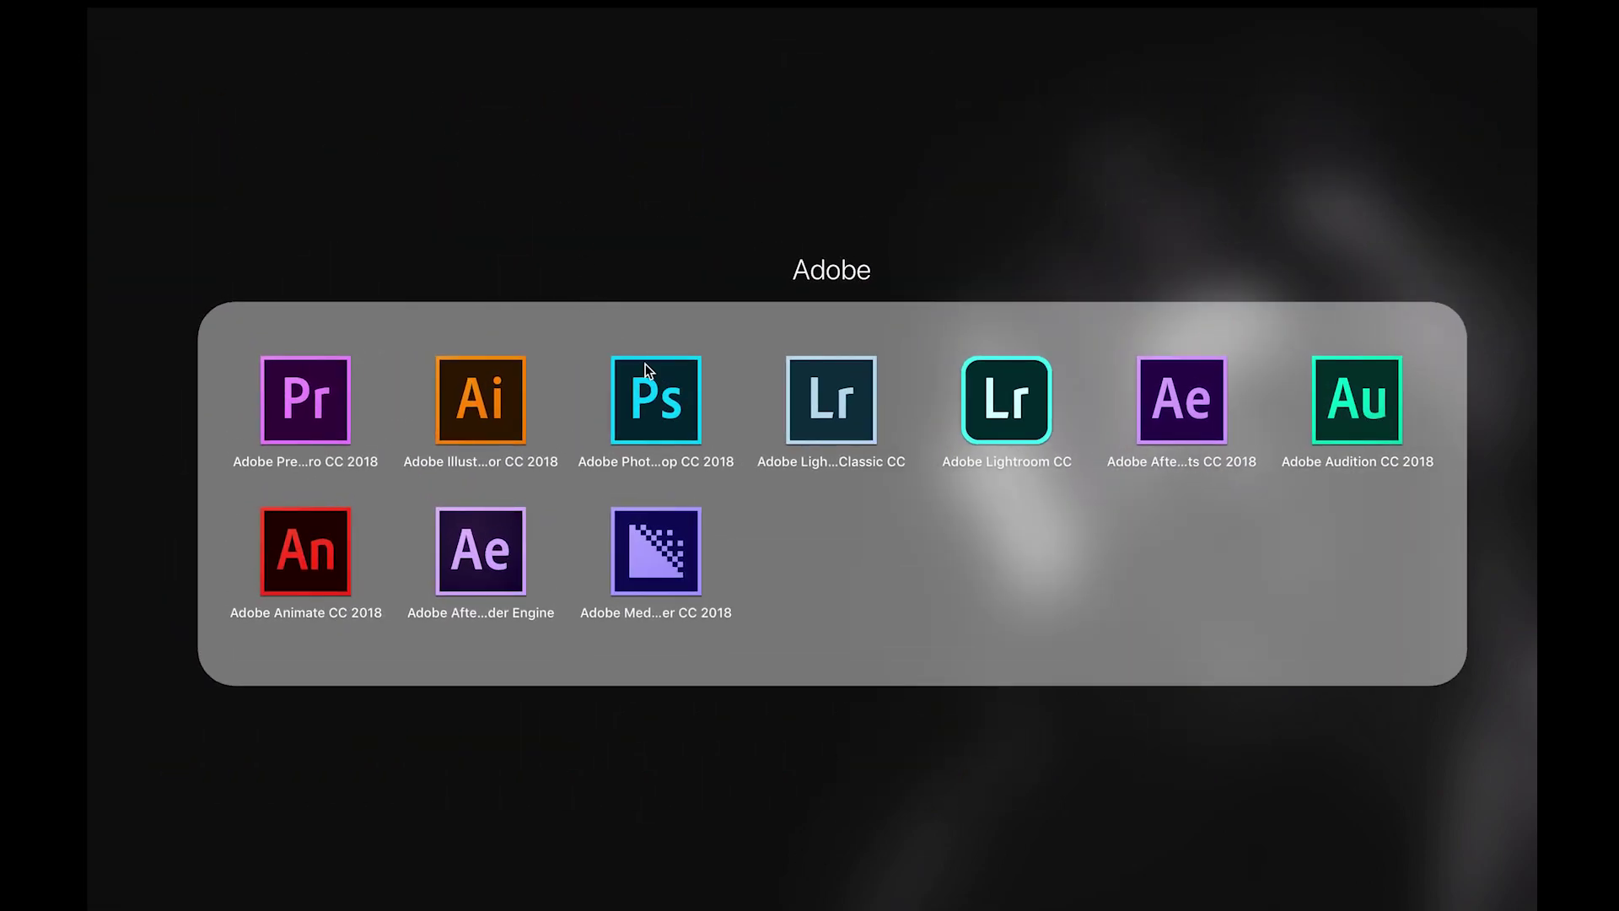
{"action": "left_click", "coordinate": [639, 419]}
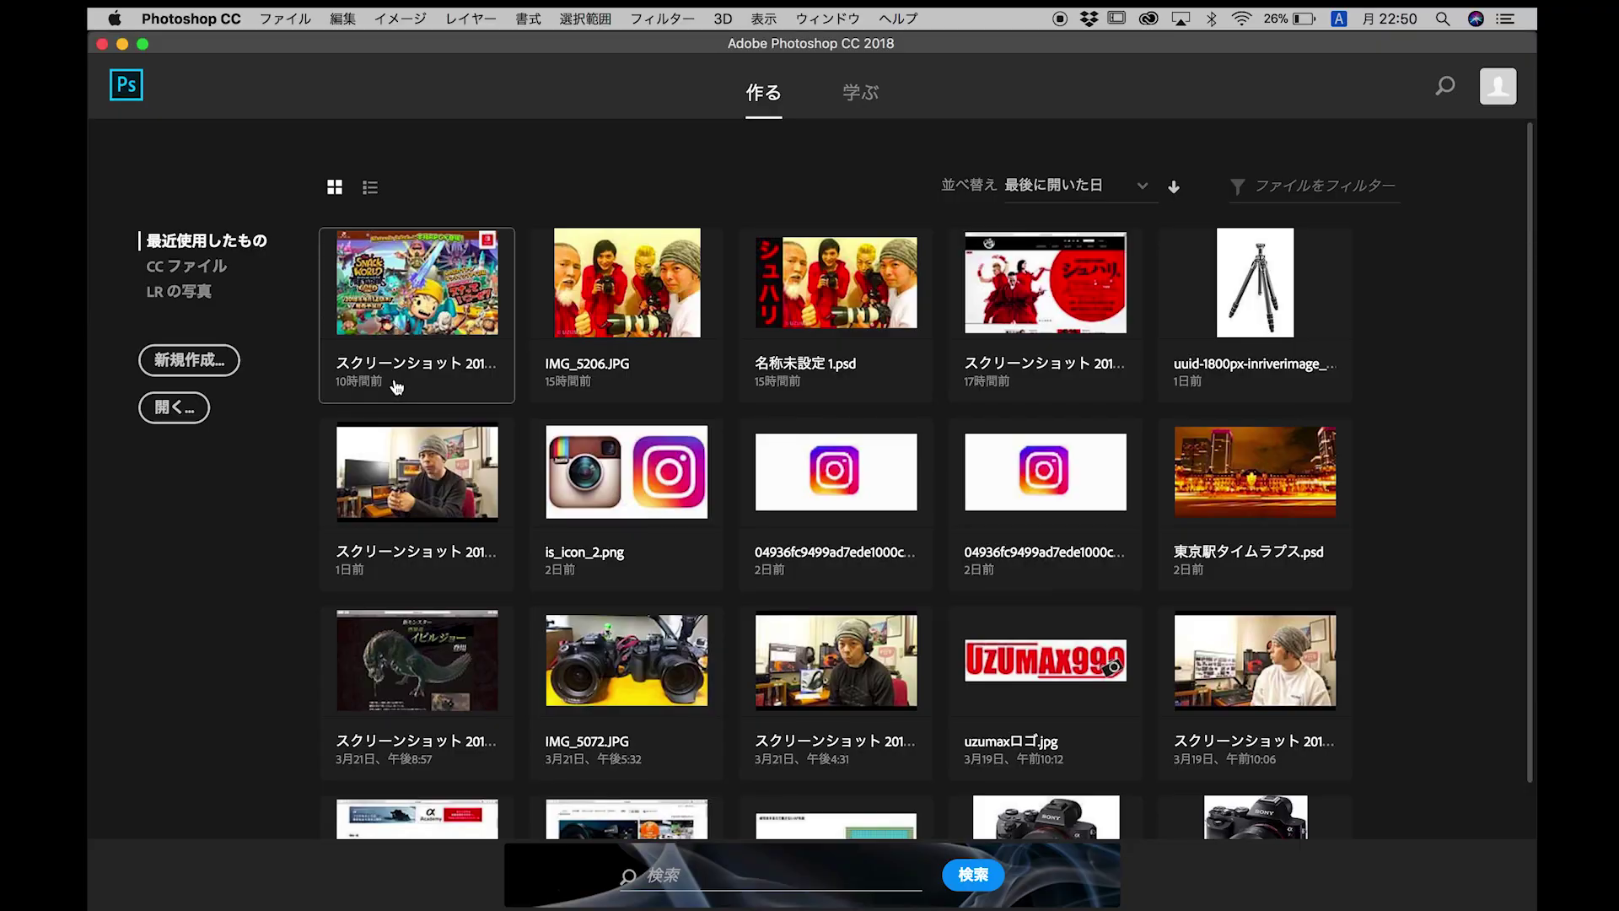
- Open TL東京00001.jpg from TL東京駅素材 as a JPEG image sequence (画像シーケンス)
{"action": "left_click", "coordinate": [278, 20]}
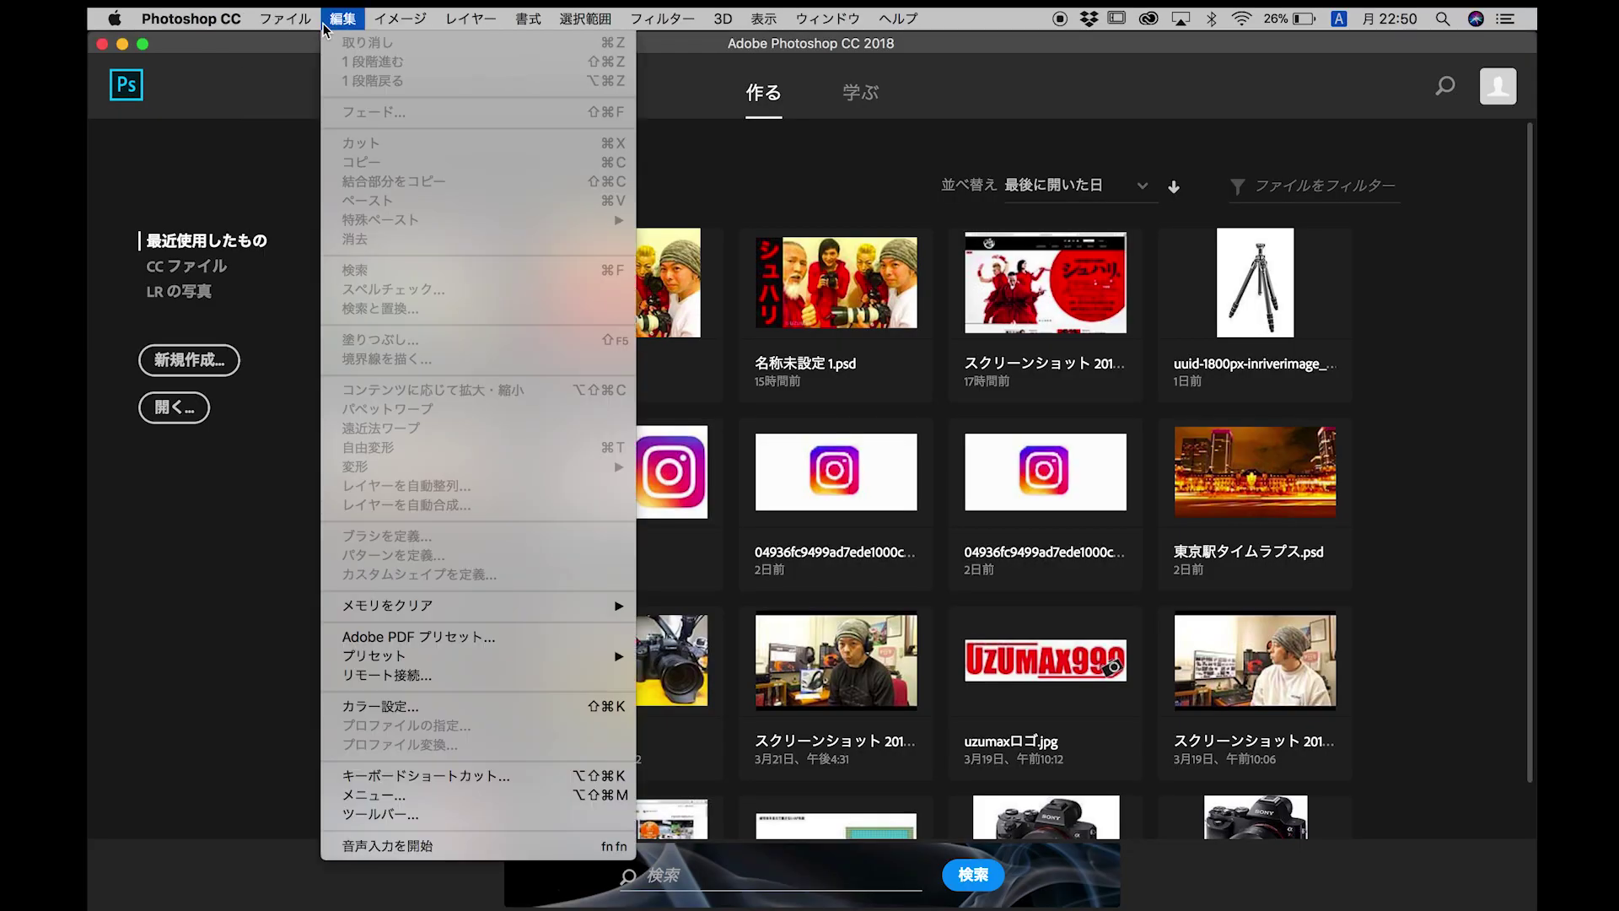
{"action": "left_click", "coordinate": [291, 61]}
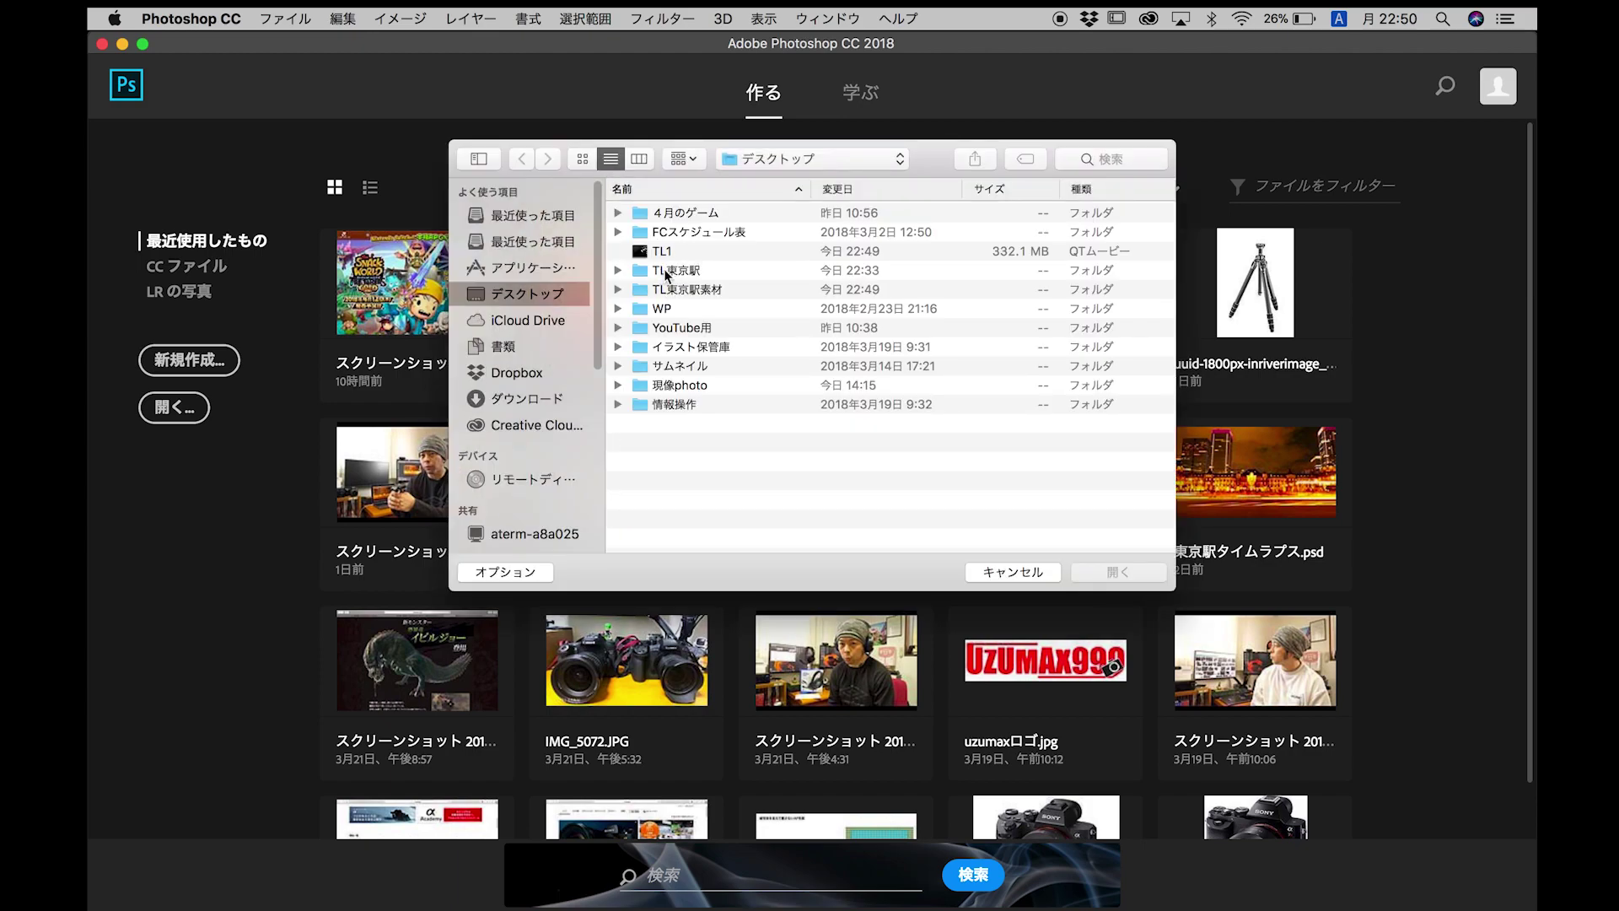
{"action": "double_click", "coordinate": [661, 293]}
{"action": "left_click", "coordinate": [706, 217]}
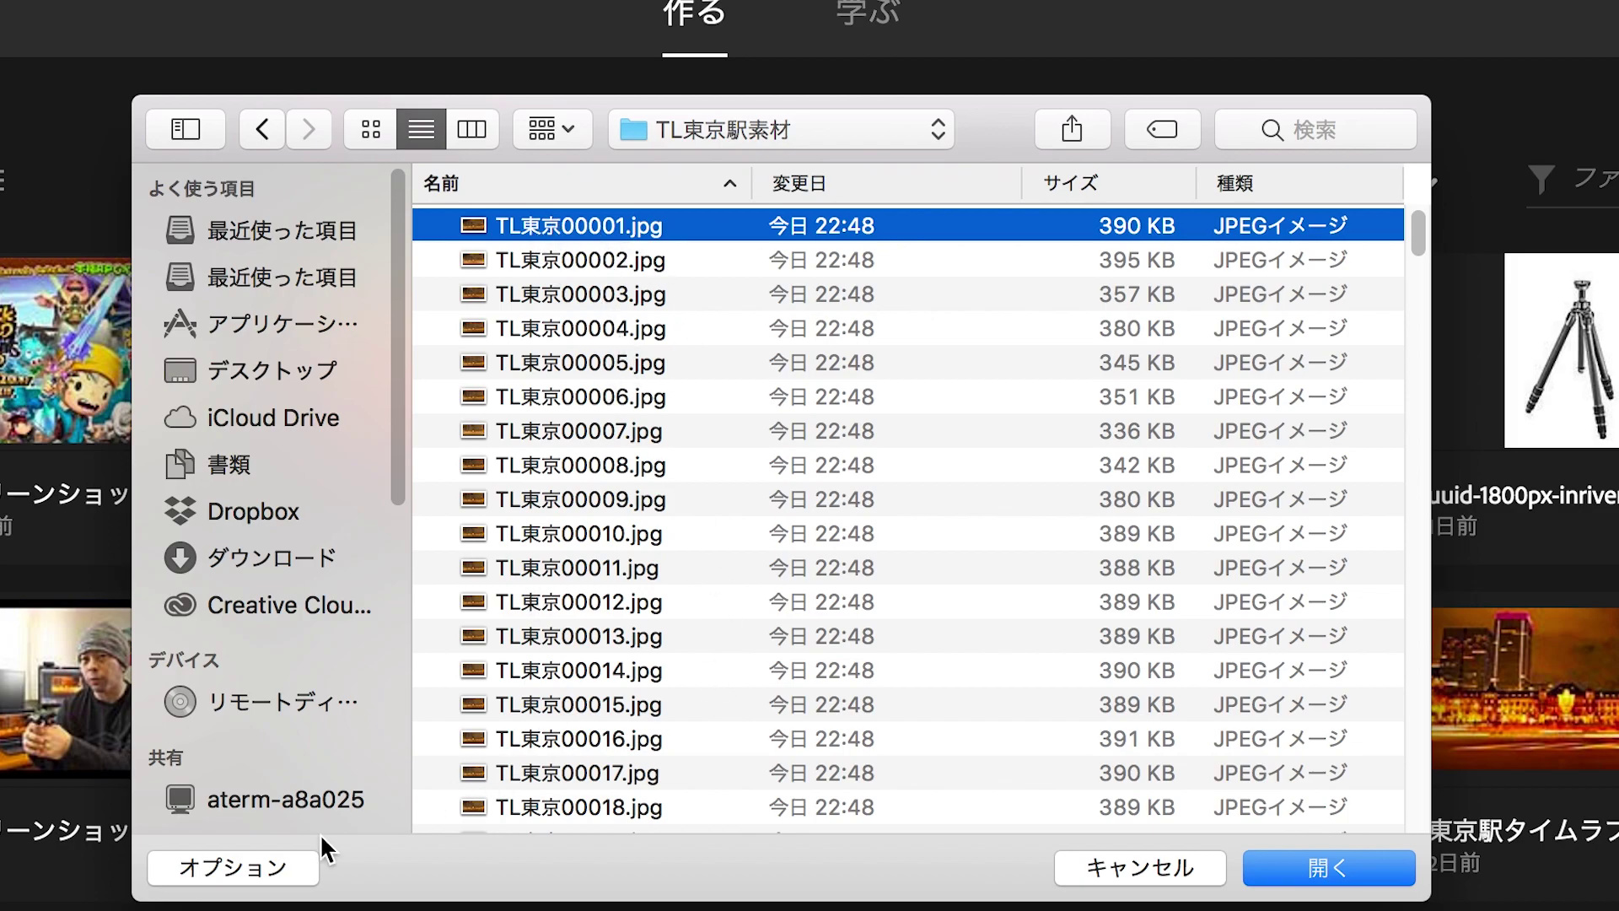
{"action": "left_click", "coordinate": [261, 868]}
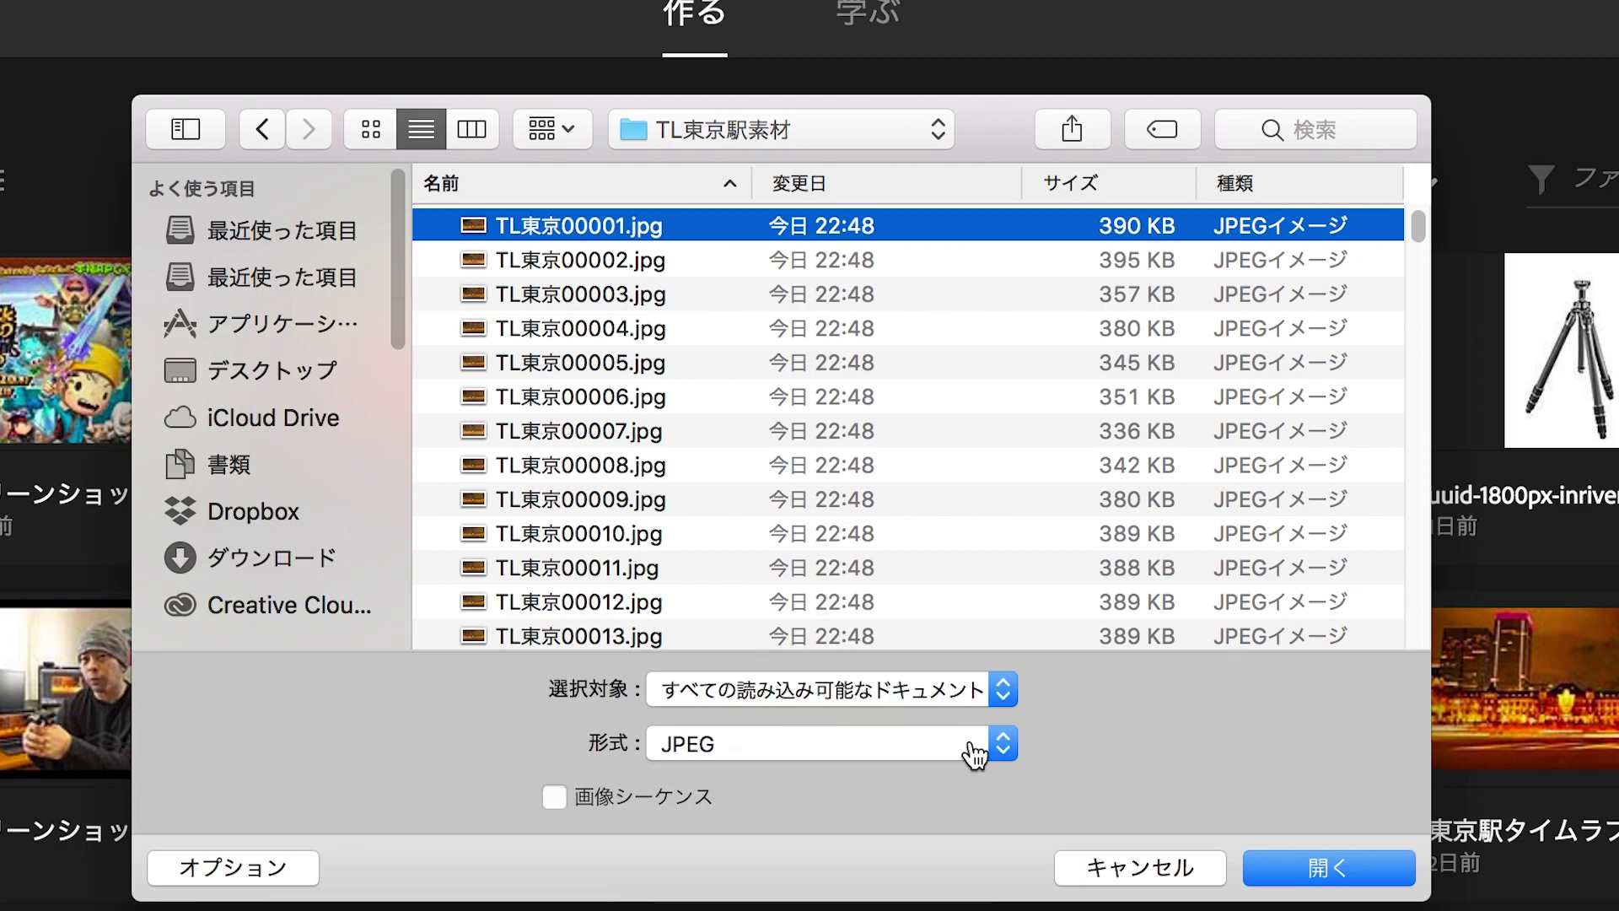
{"action": "left_click", "coordinate": [999, 743]}
{"action": "left_click", "coordinate": [1000, 746]}
{"action": "left_click", "coordinate": [555, 798]}
{"action": "left_click", "coordinate": [1362, 876]}
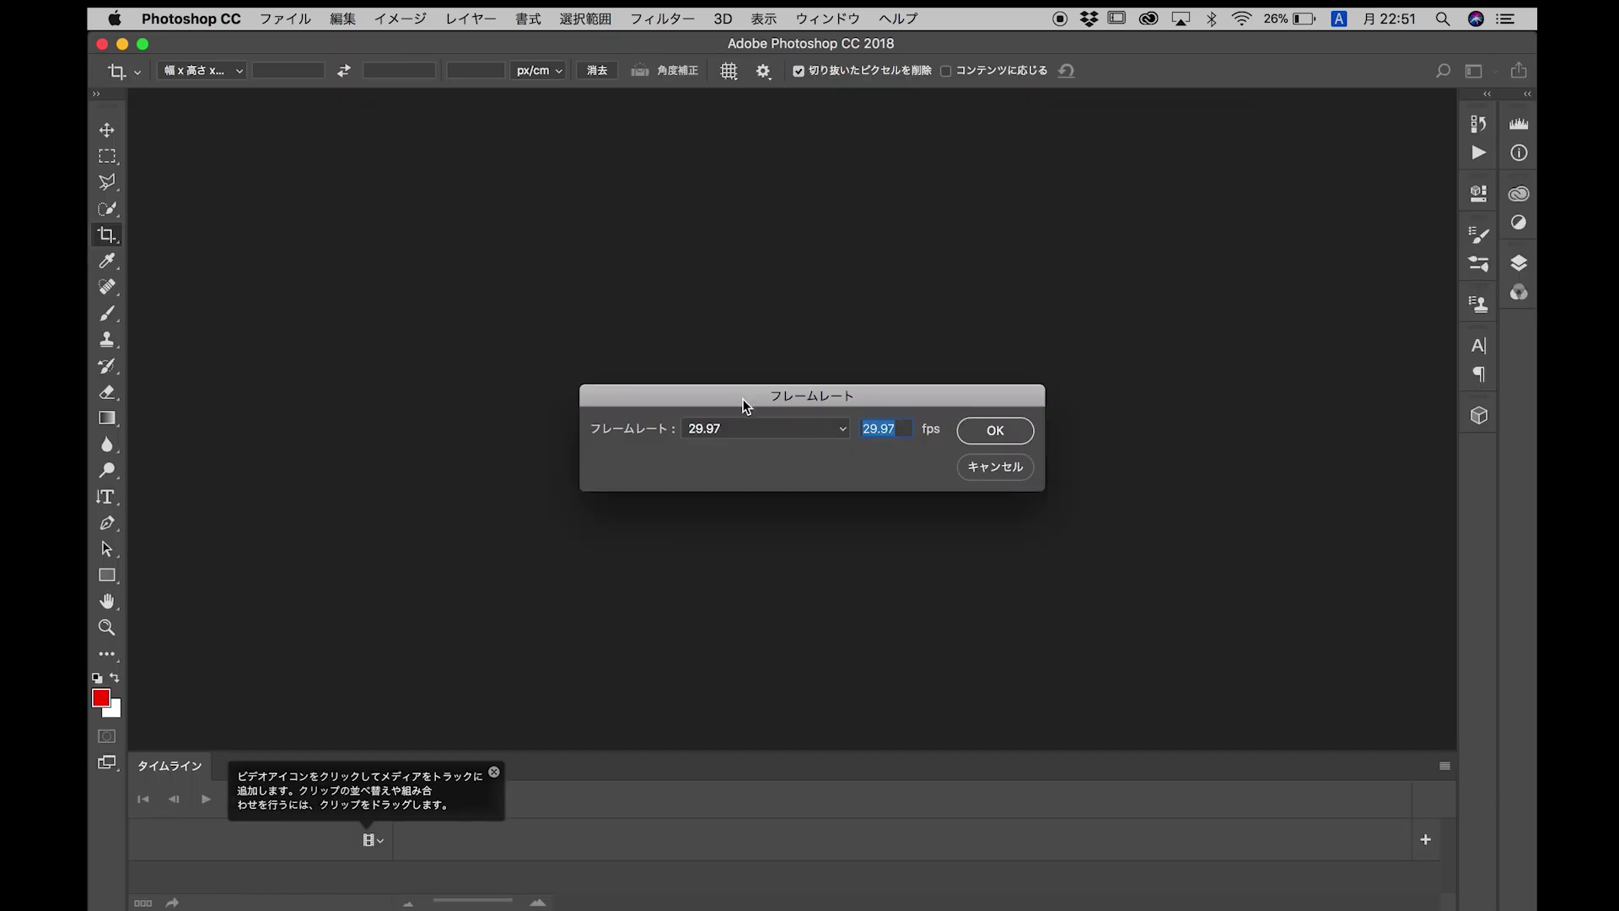
- Keep the sequence frame rate at 29.97 fps and confirm it
{"action": "left_click", "coordinate": [841, 429]}
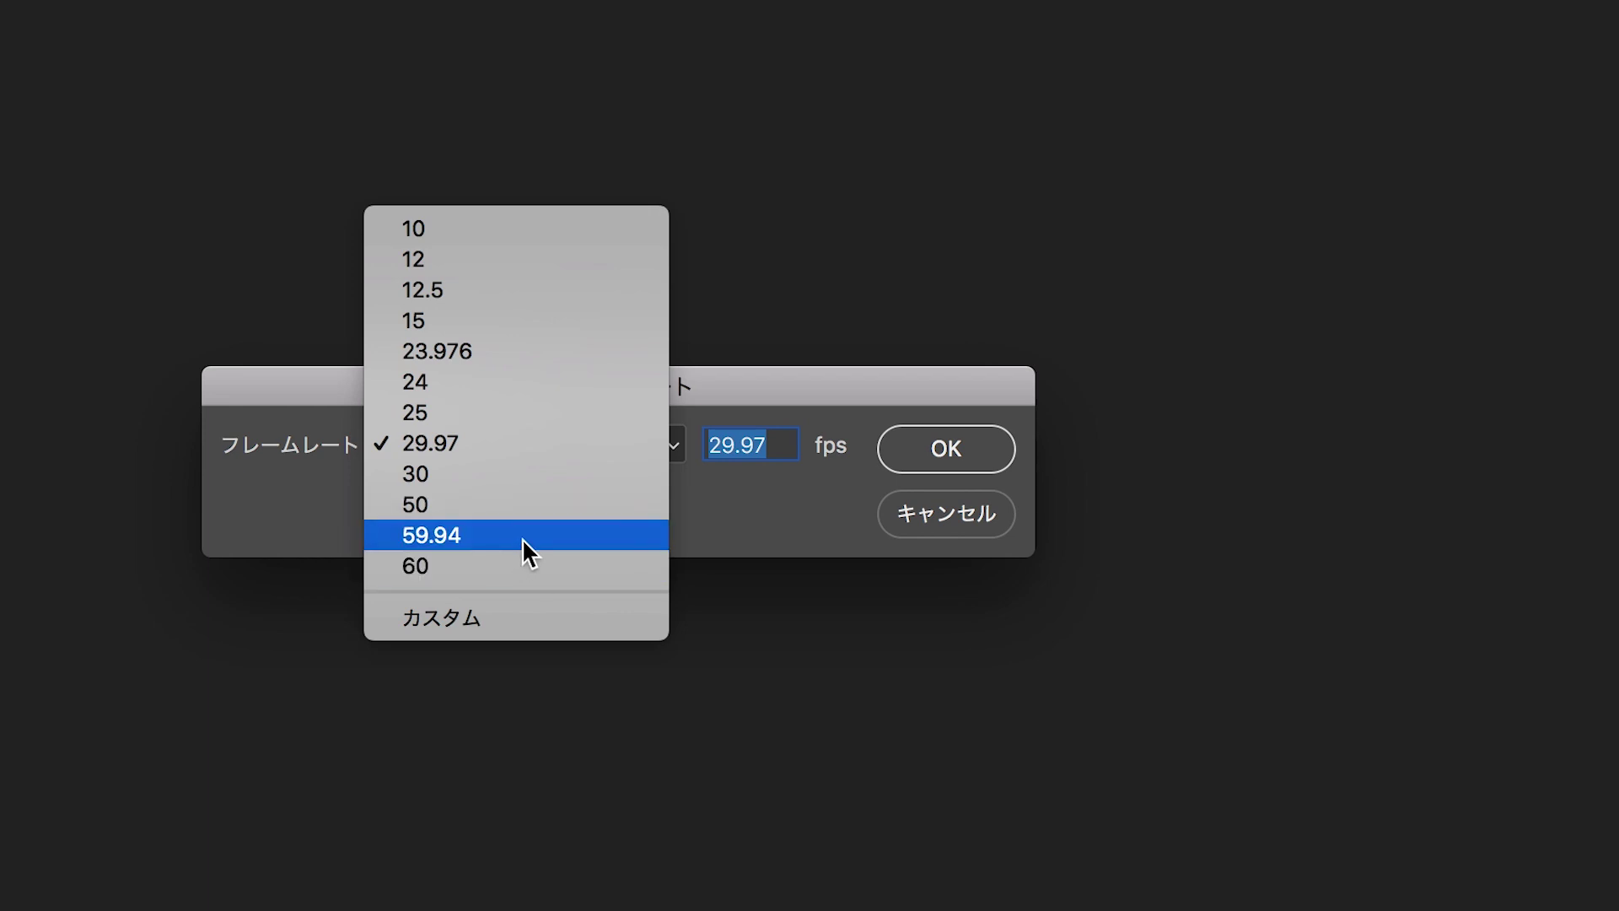
{"action": "left_click", "coordinate": [526, 445]}
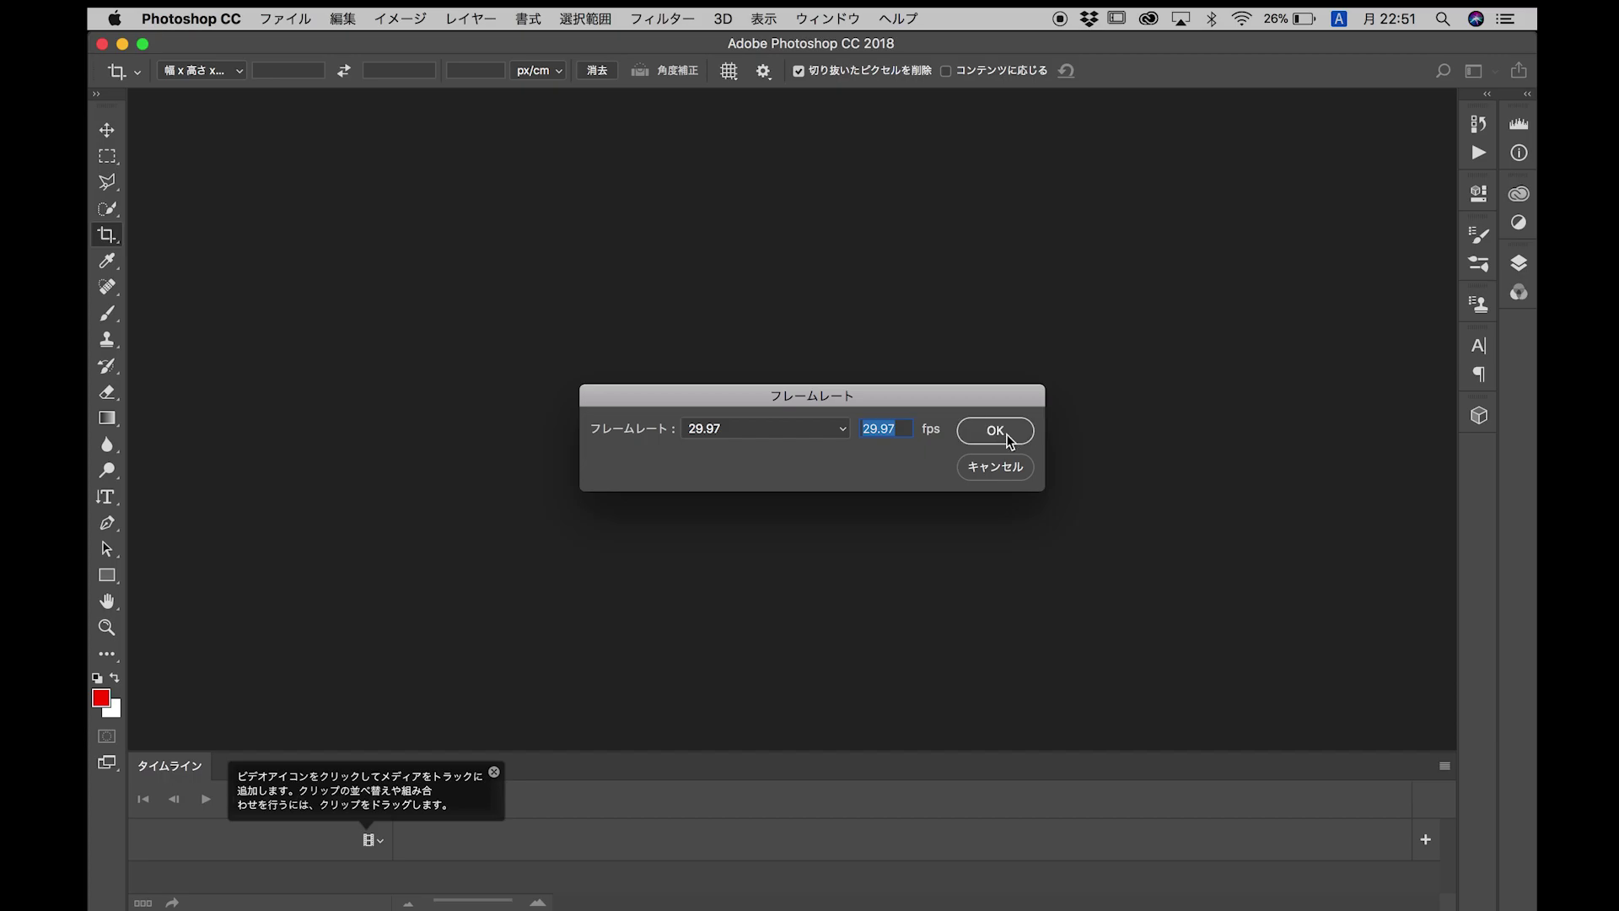
{"action": "left_click", "coordinate": [995, 431]}
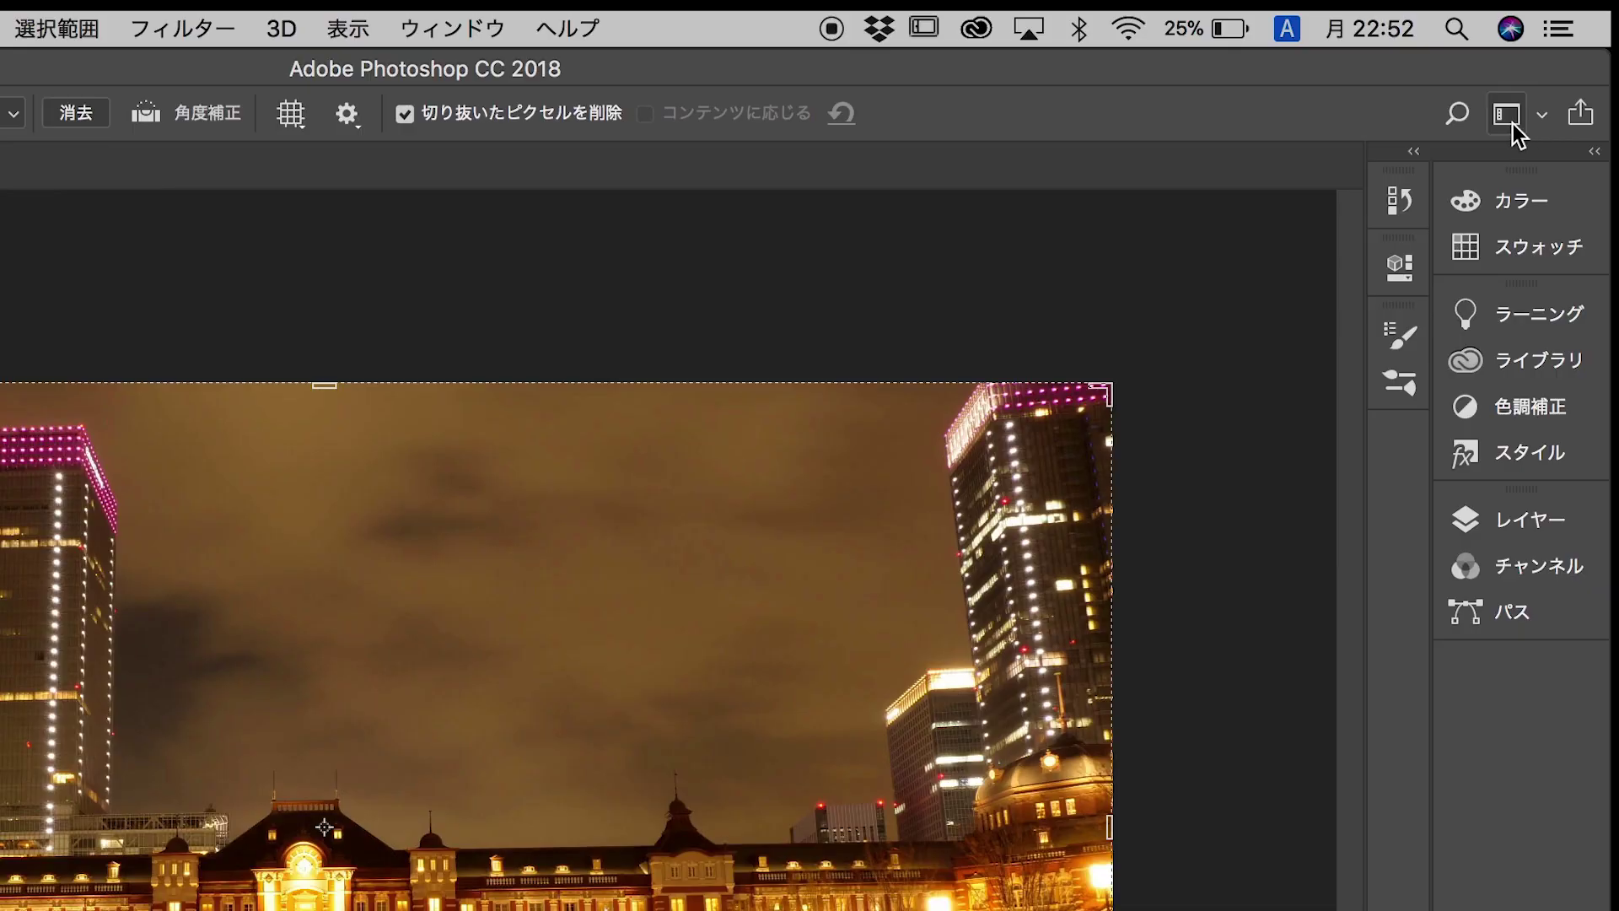
- Switch Photoshop to the モーション (Motion) workspace so the sequence appears as a timeline clip
{"action": "left_click", "coordinate": [1479, 76]}
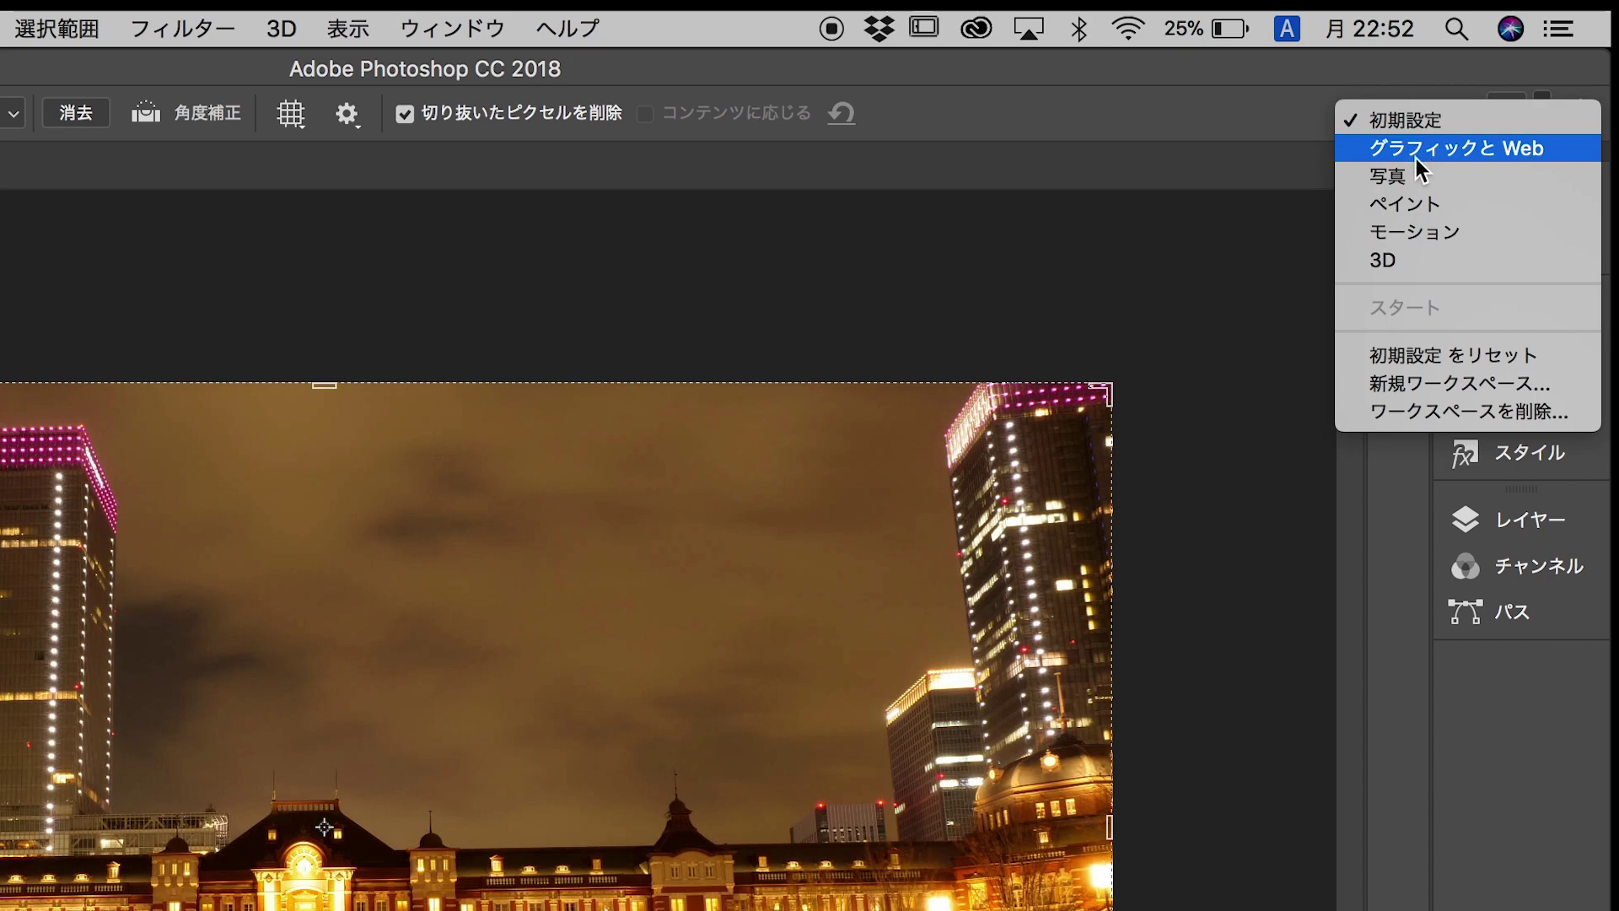
{"action": "left_click", "coordinate": [1405, 236]}
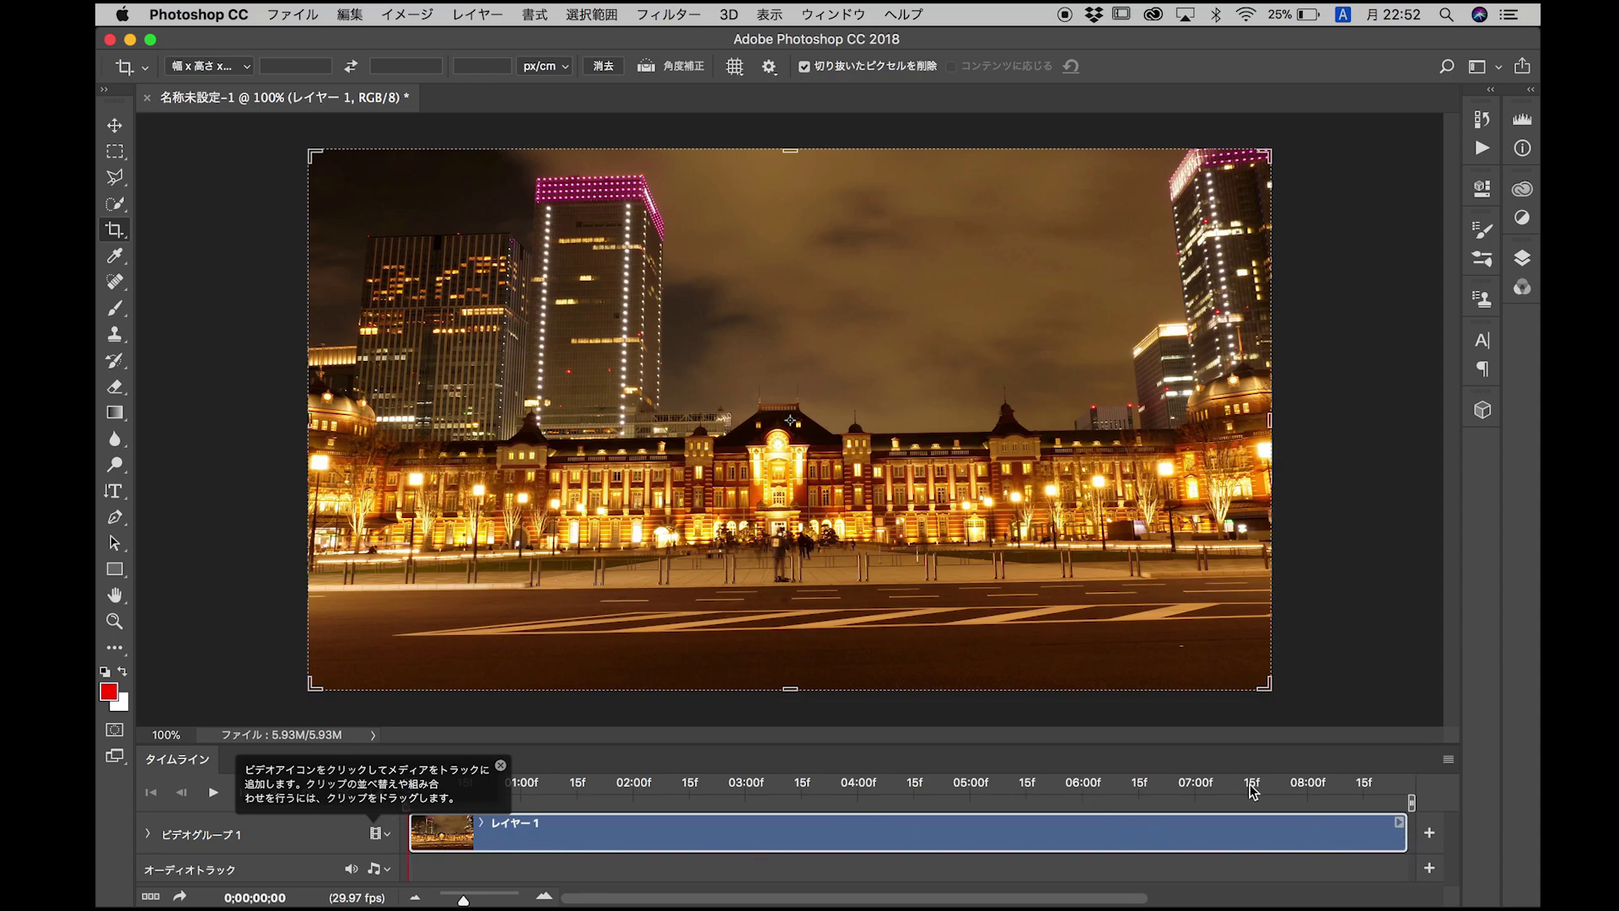
- Dismiss the timeline tip and play the Tokyo Station time-lapse through to 0;00;08;26
{"action": "left_click", "coordinate": [501, 765]}
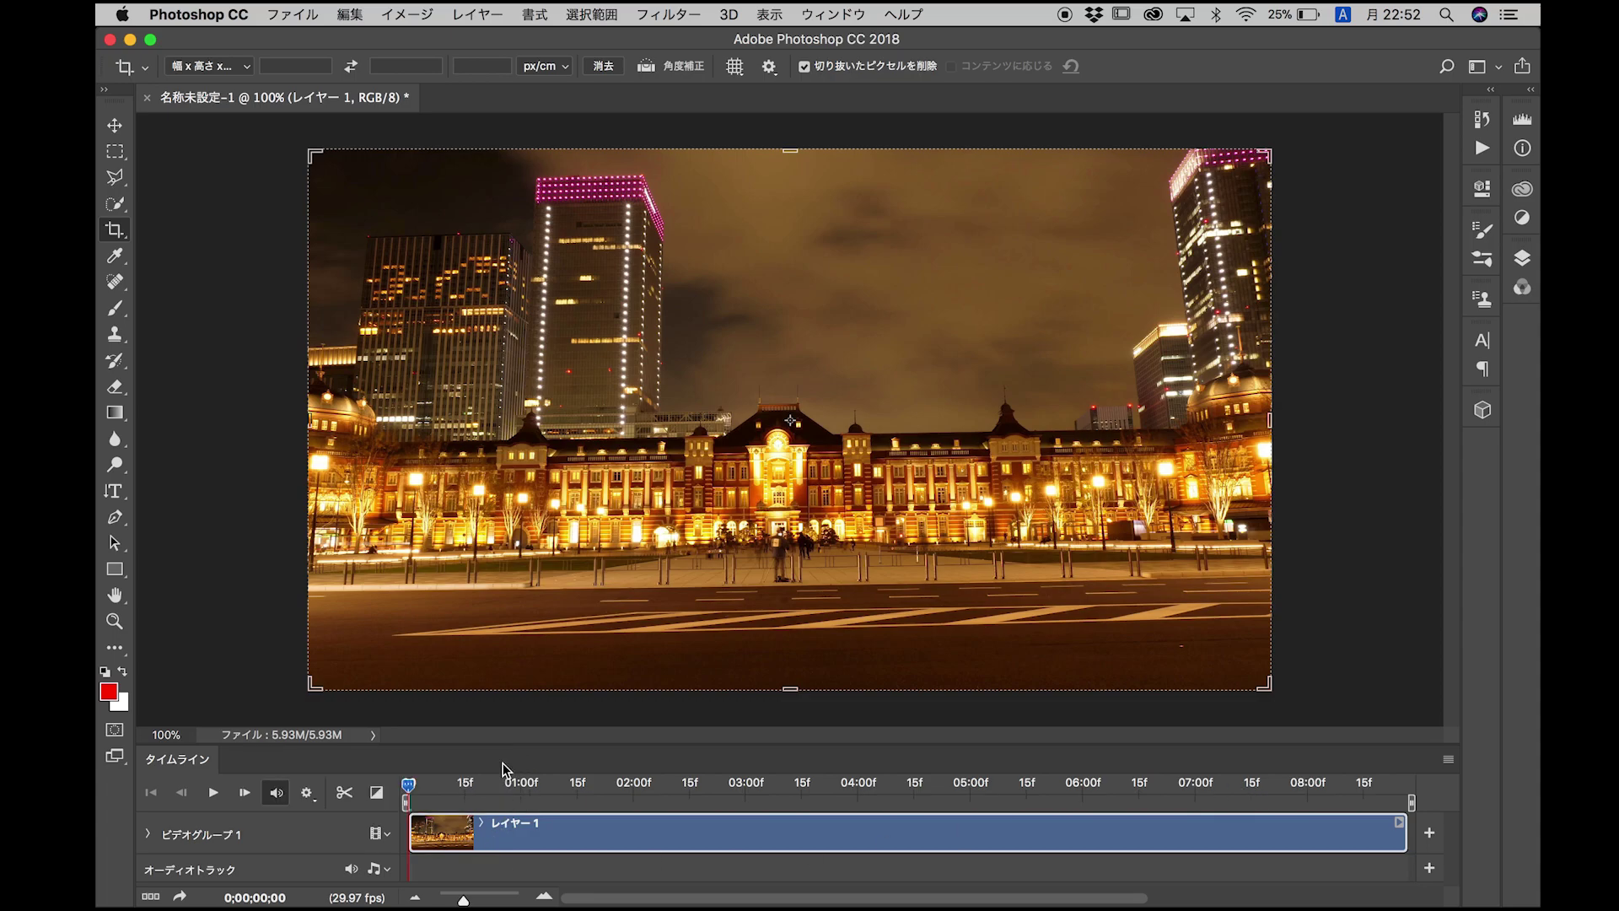
{"action": "left_click", "coordinate": [211, 793]}
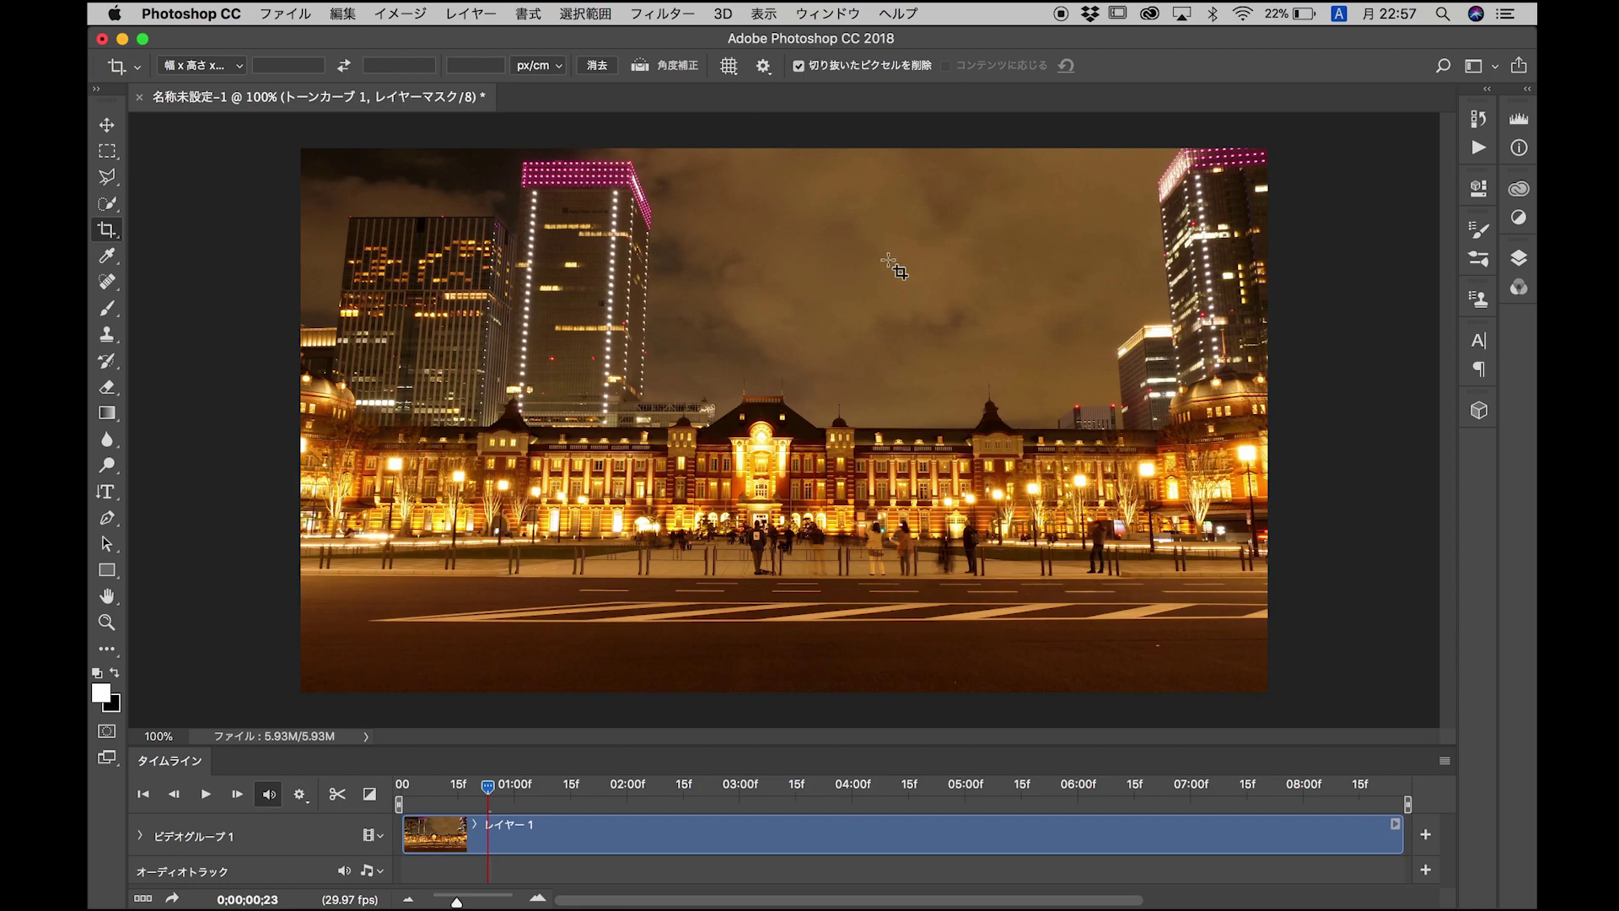
- Add Tone Curve 2 as an S-curve for contrast, then replay from the first frame
{"action": "left_click", "coordinate": [767, 20]}
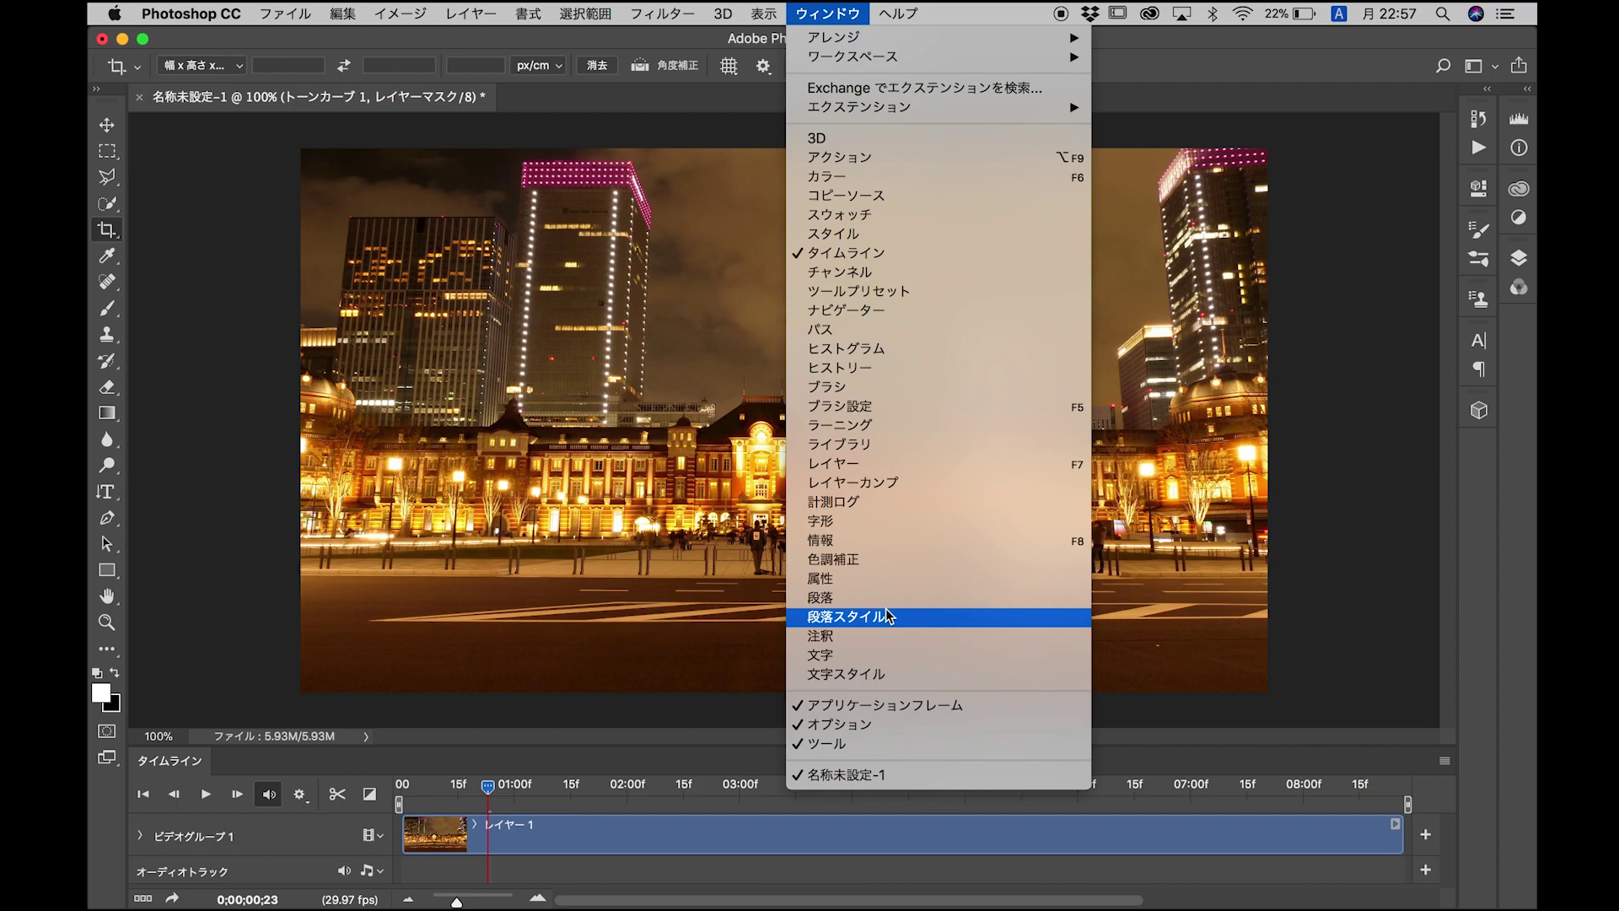
{"action": "left_click", "coordinate": [881, 560]}
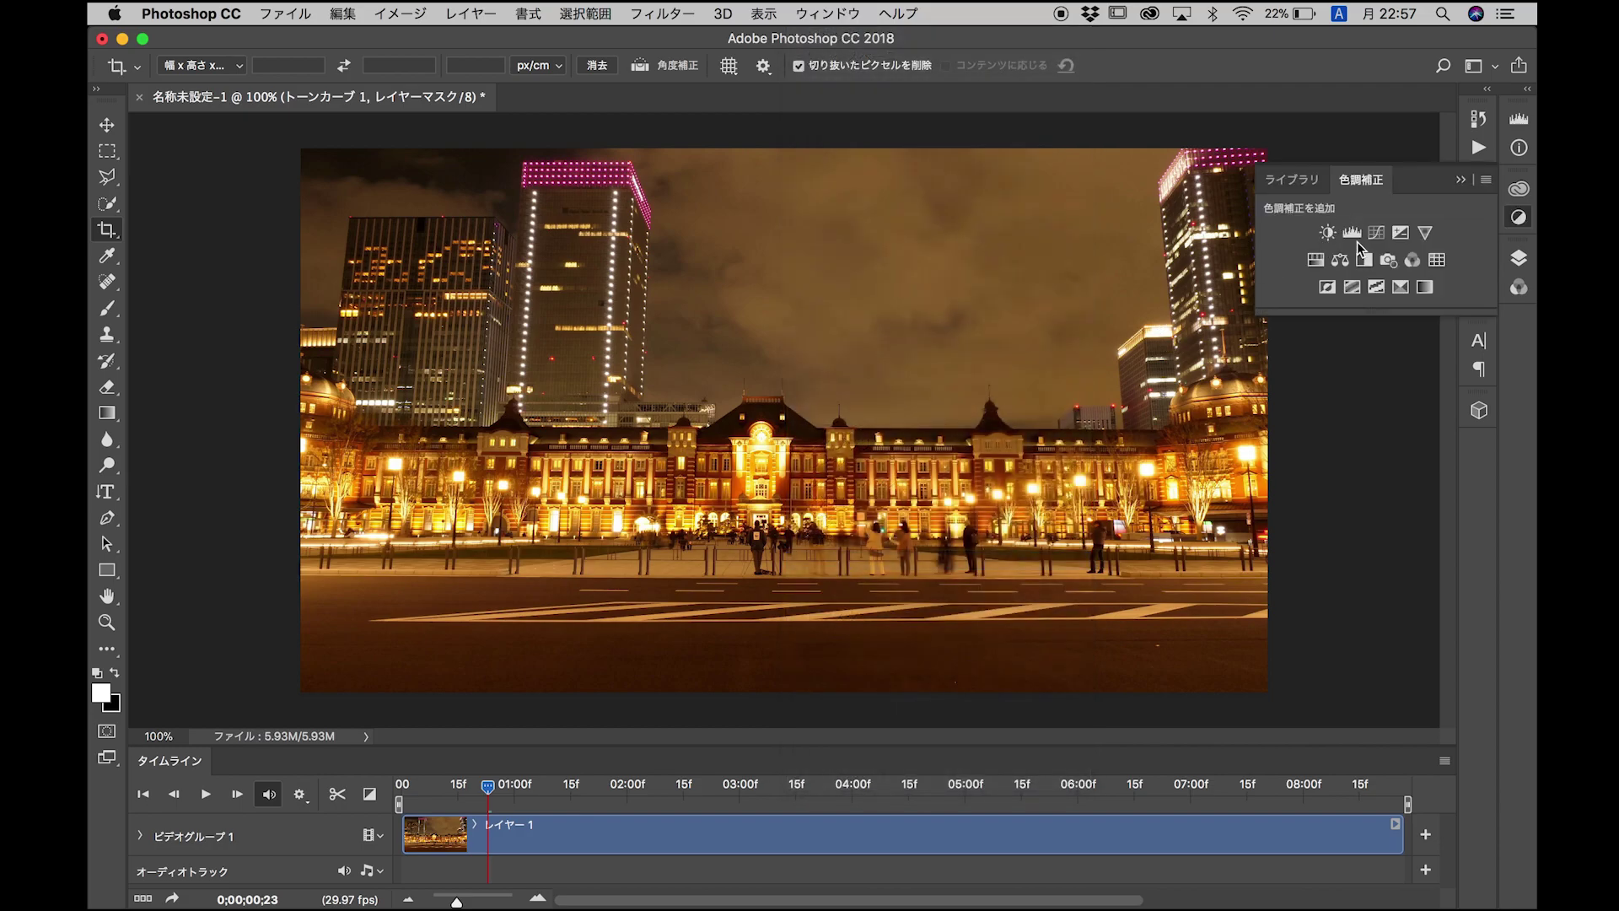
{"action": "left_click", "coordinate": [1377, 233]}
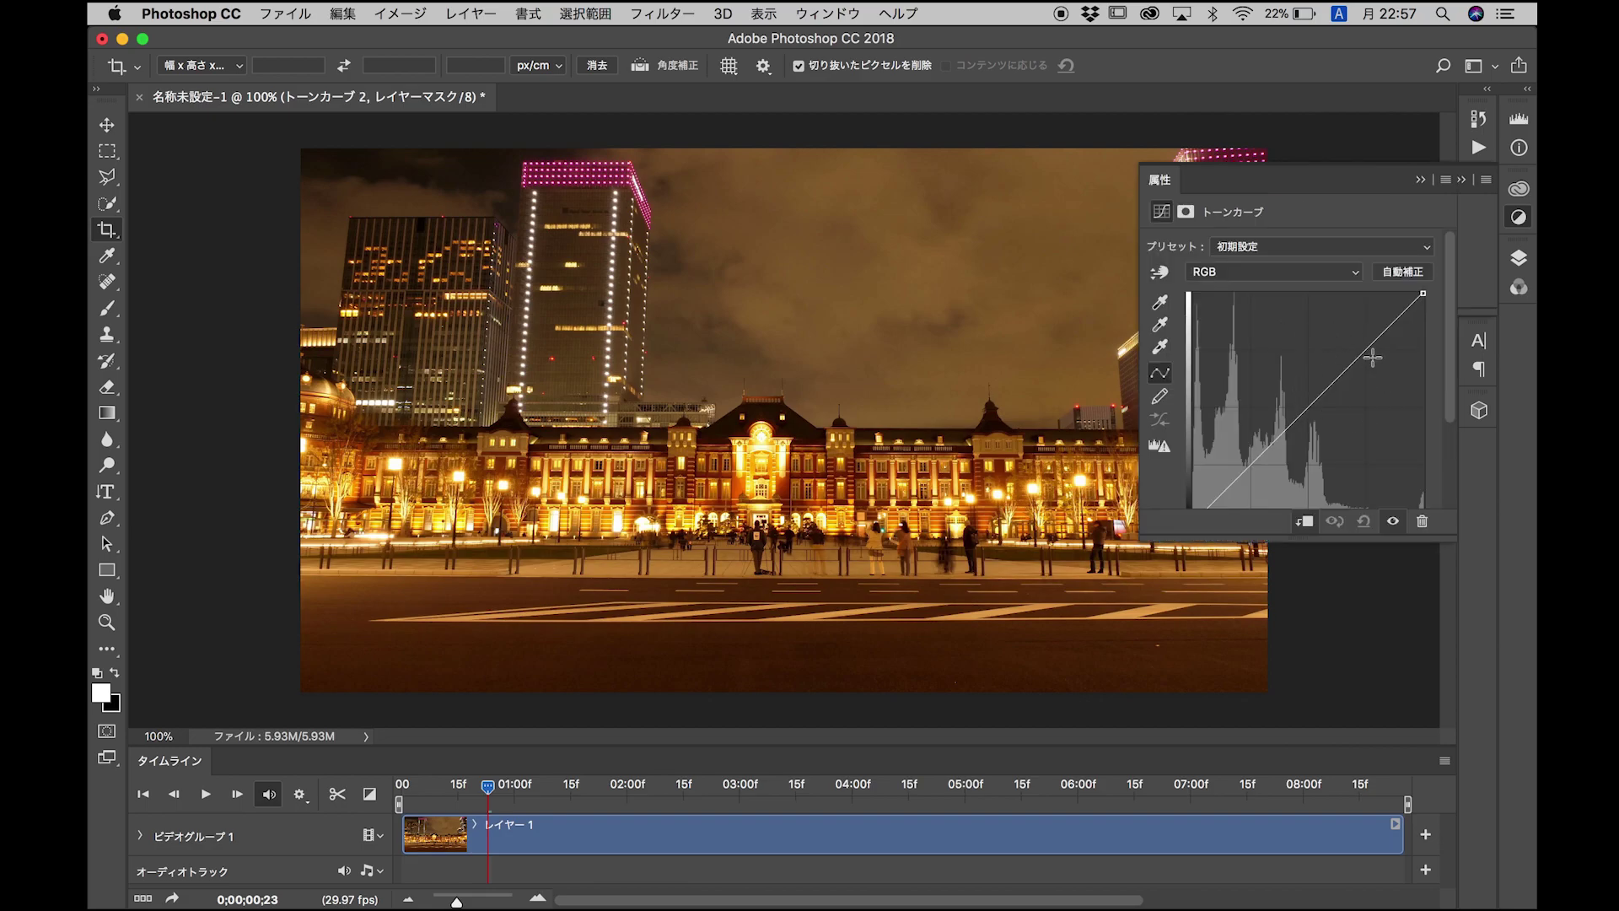
{"action": "left_click_drag", "start_coordinate": [1371, 345], "coordinate": [1370, 317]}
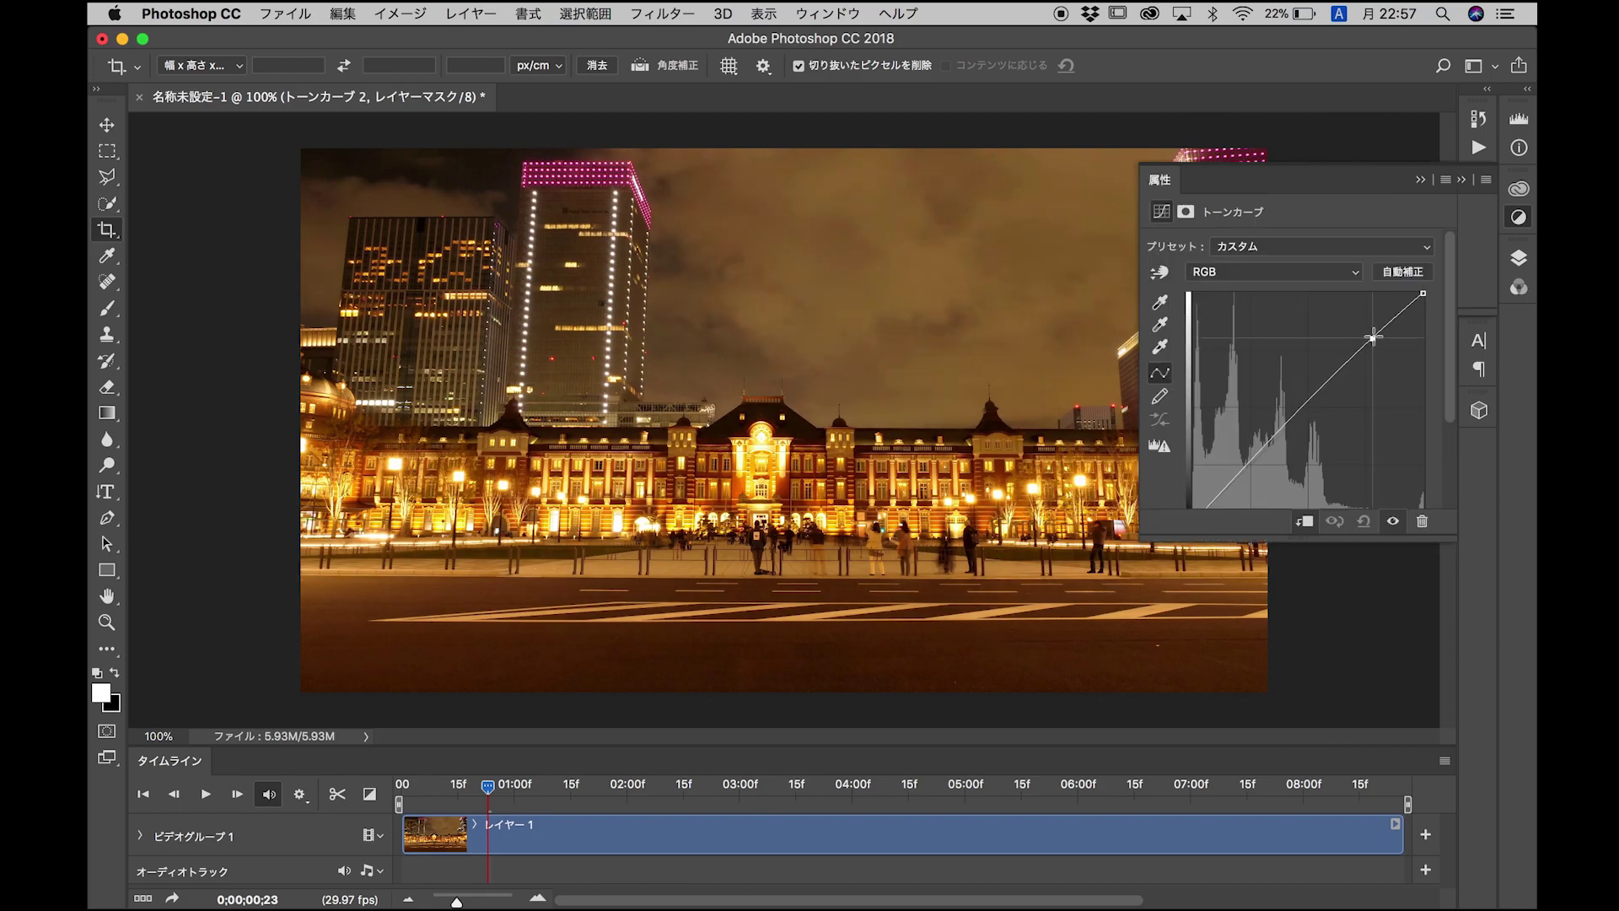
{"action": "left_click_drag", "start_coordinate": [1244, 448], "coordinate": [1257, 485]}
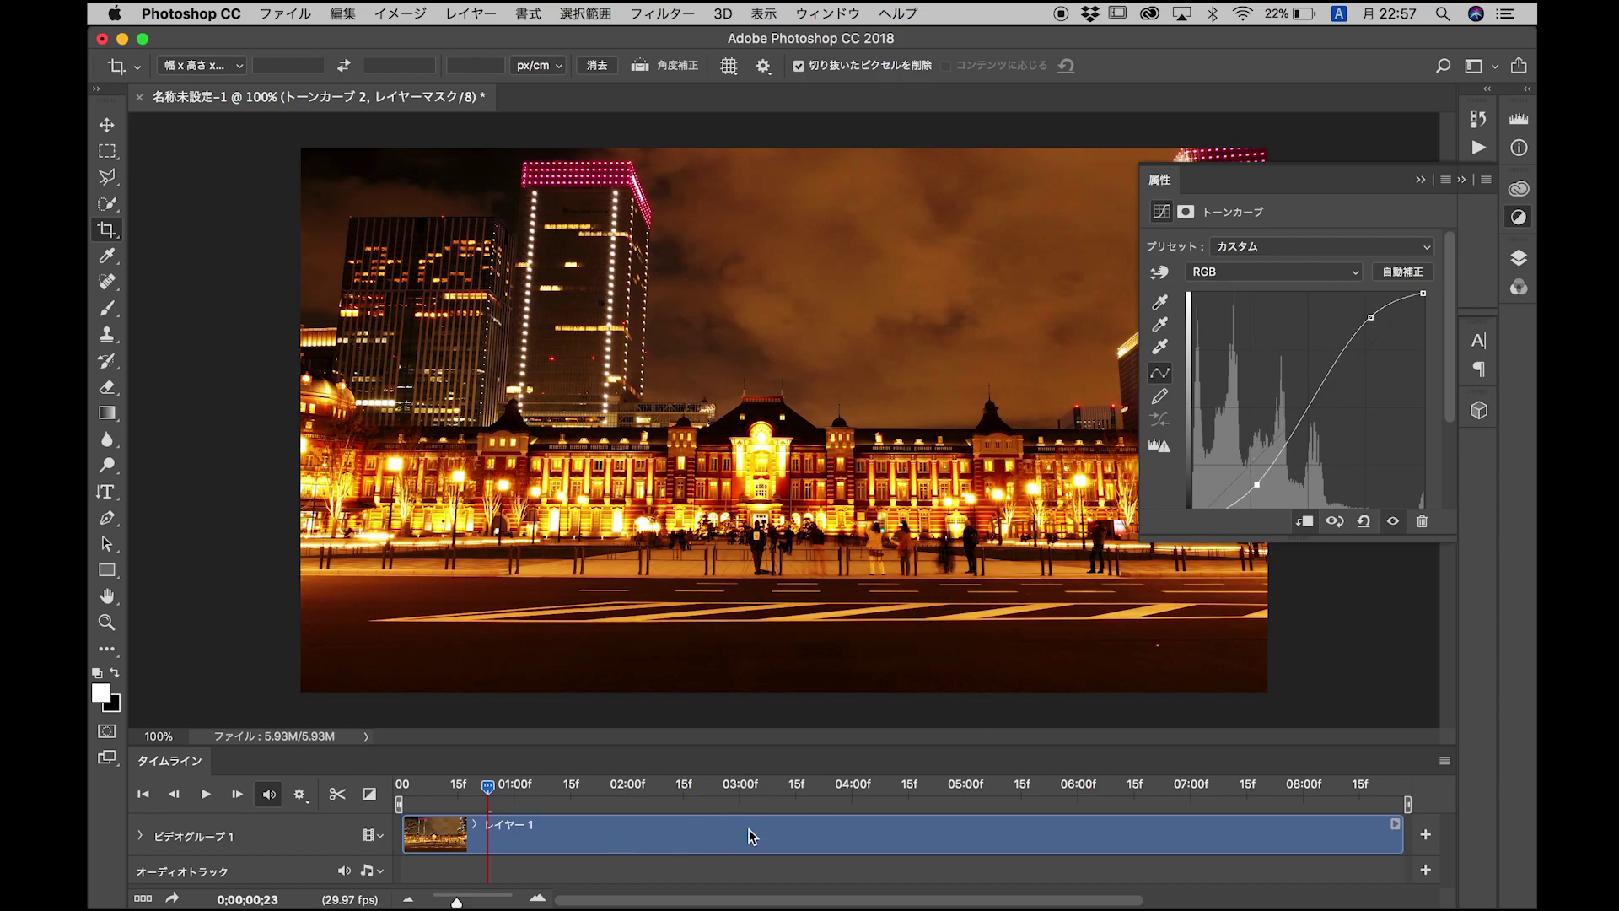
{"action": "left_click_drag", "start_coordinate": [489, 796], "coordinate": [401, 788]}
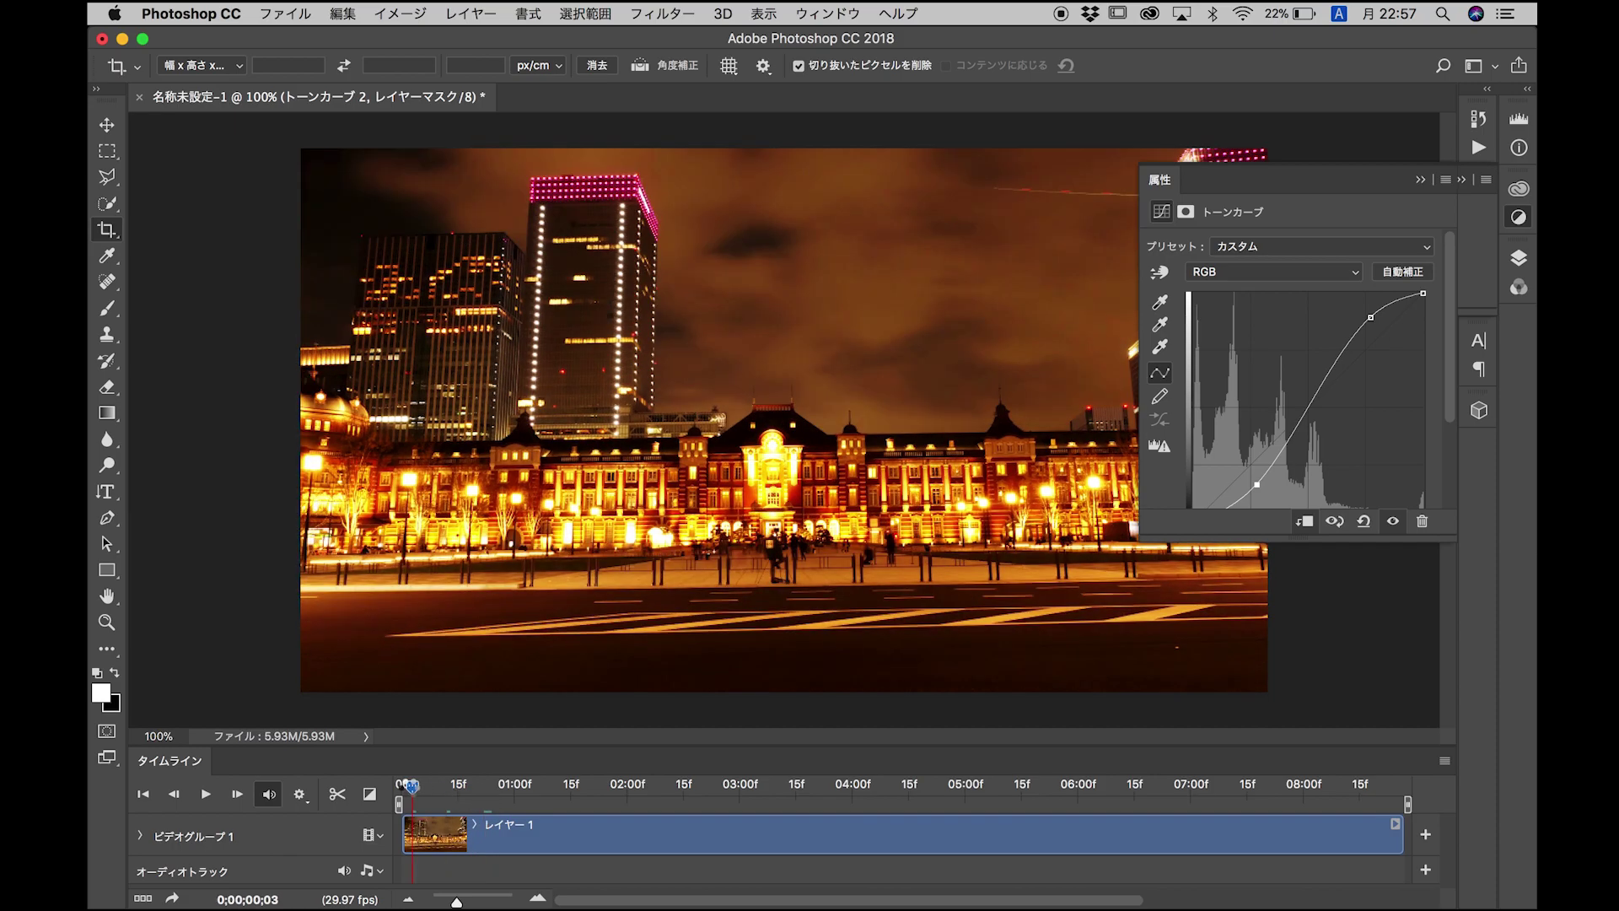
{"action": "key", "text": "space"}
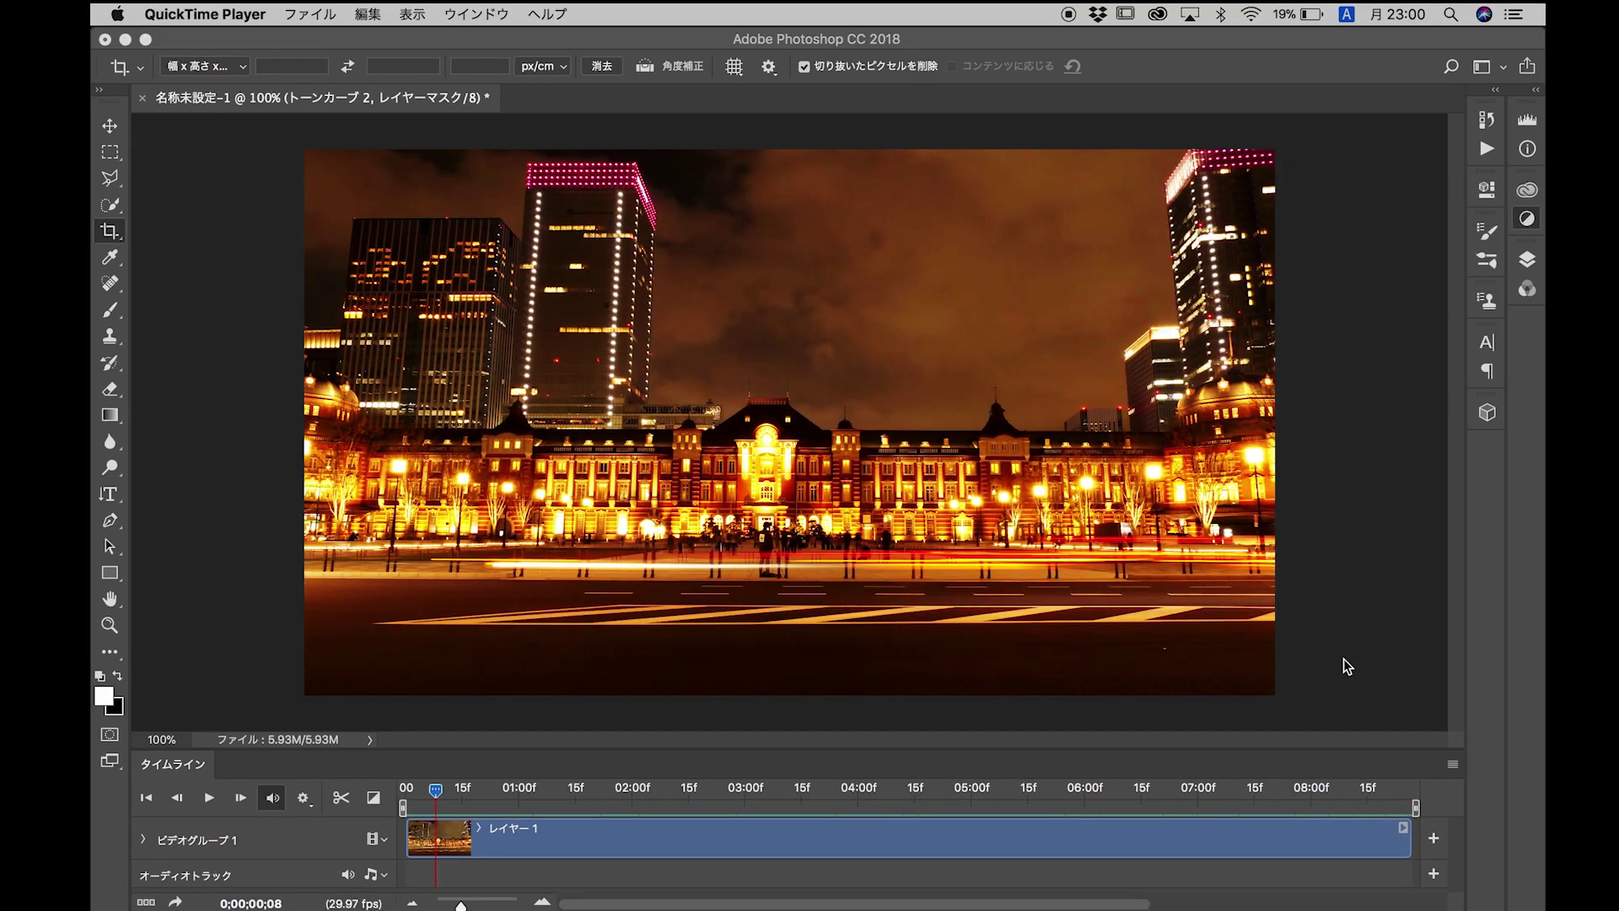
- Extend the timeline work area to the clip's end and bring up the File export options
{"action": "left_click", "coordinate": [1380, 812]}
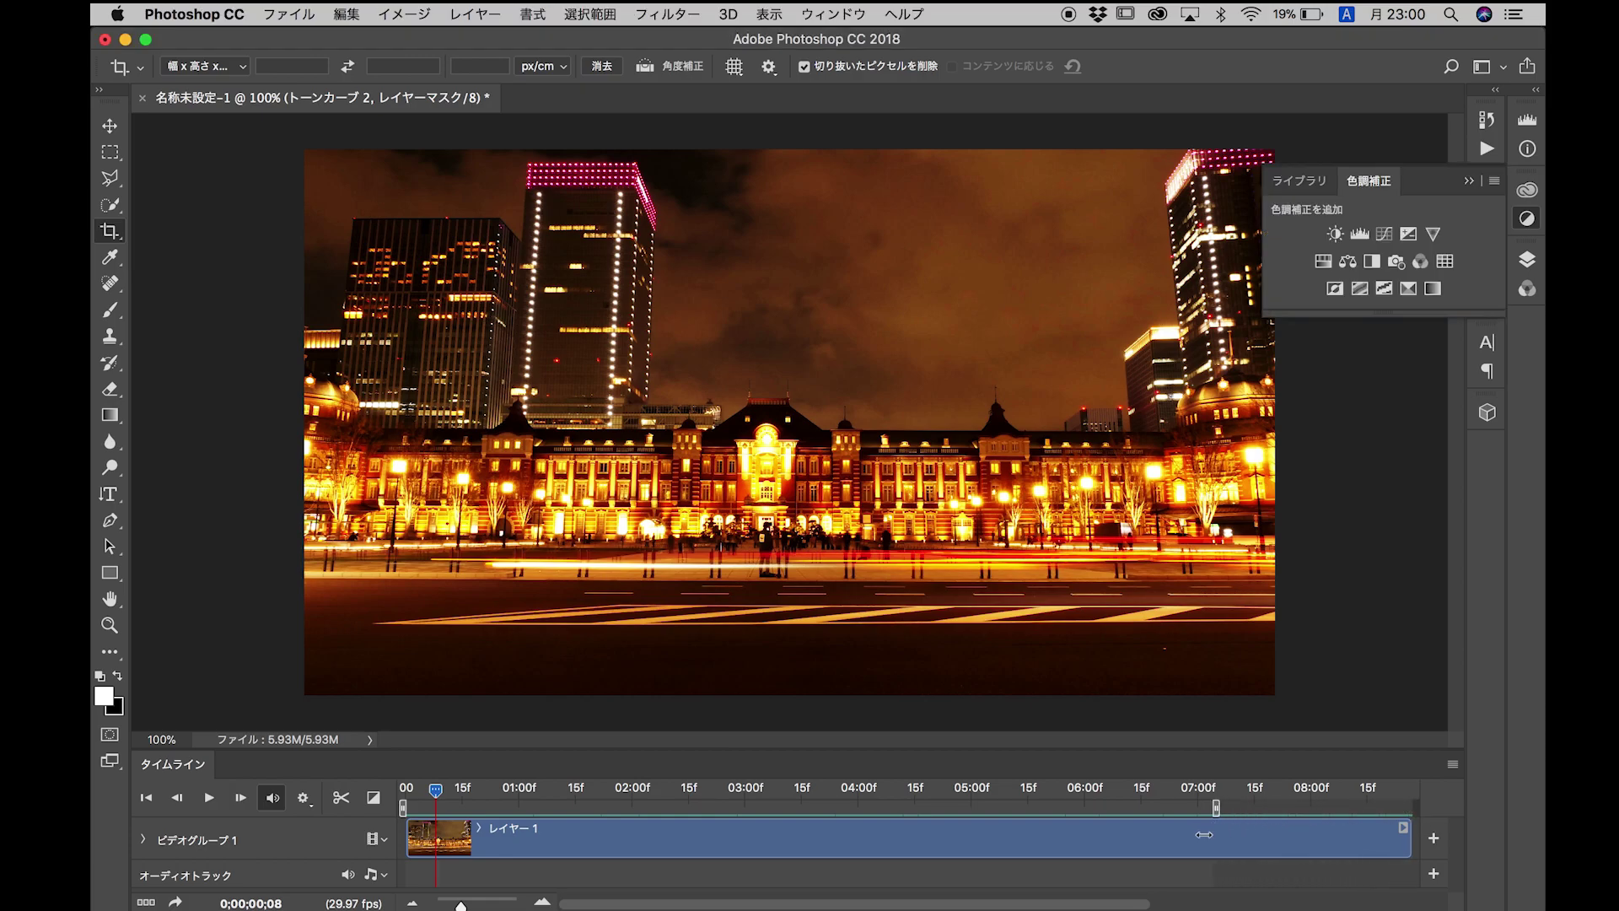
{"action": "left_click_drag", "start_coordinate": [1102, 808], "coordinate": [1358, 808]}
{"action": "left_click", "coordinate": [311, 17]}
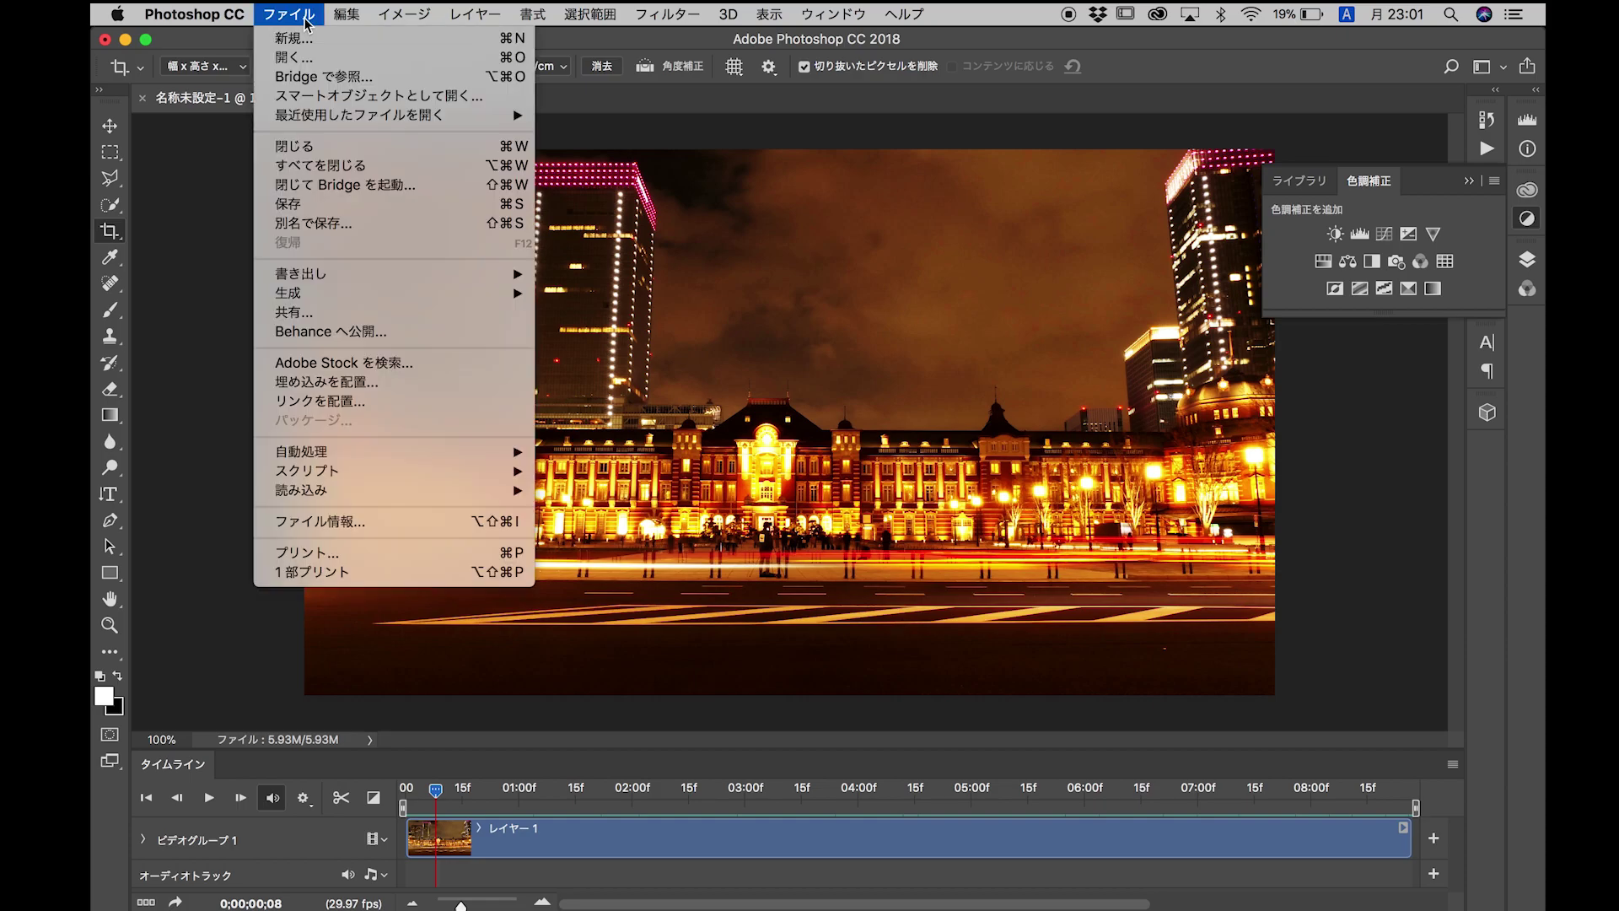
{"action": "mouse_move", "coordinate": [253, 298]}
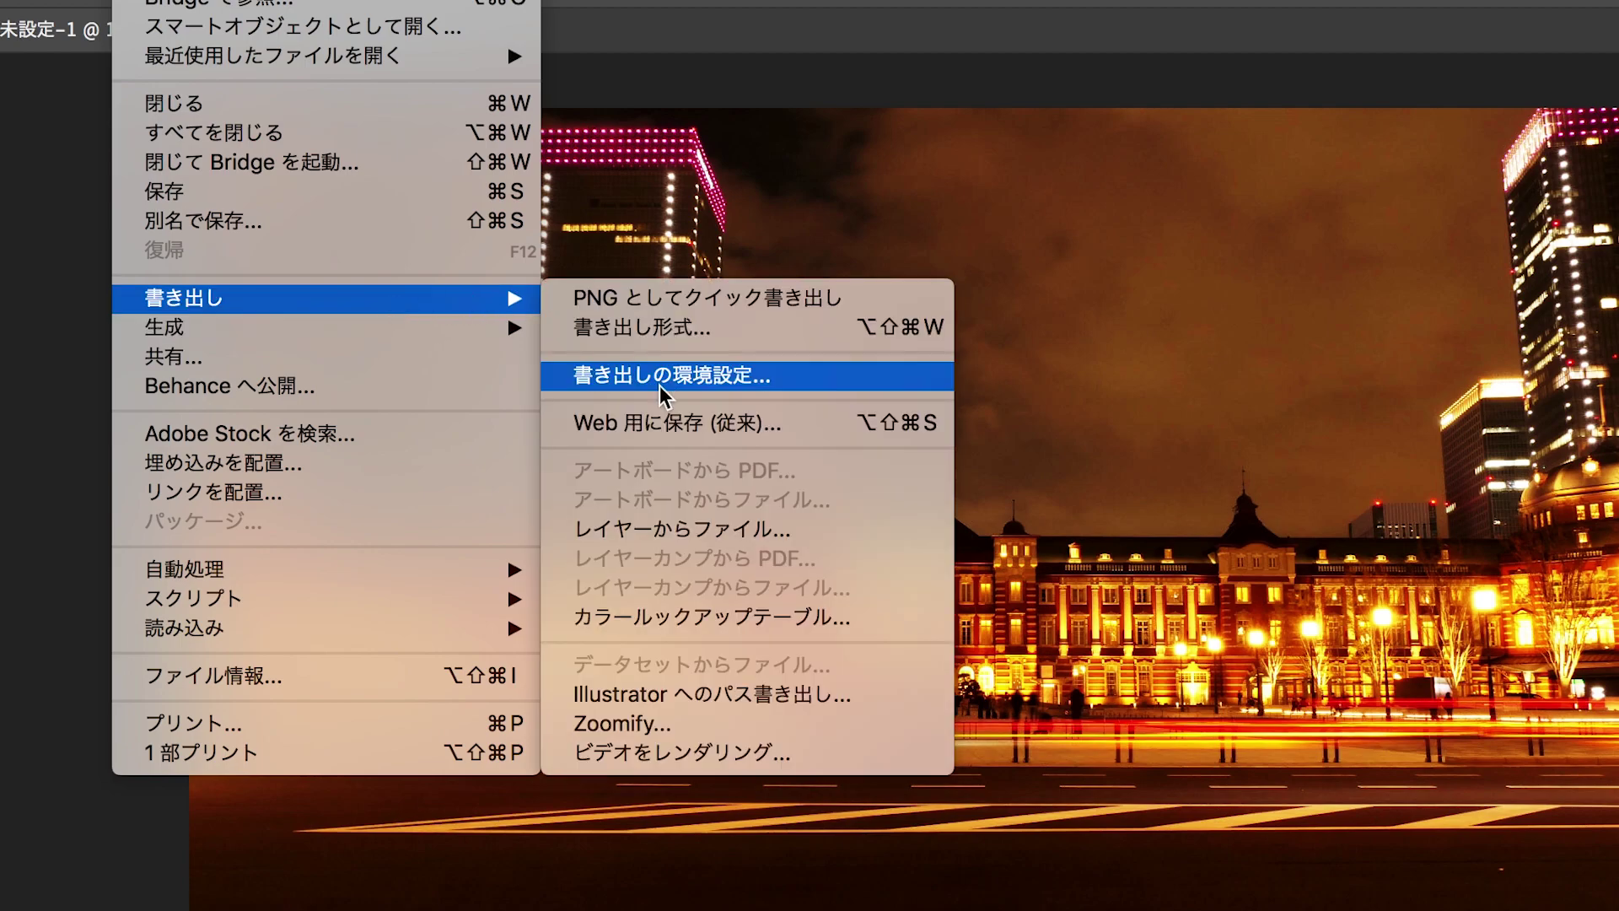
- Render the time-lapse as TL東京駅-1.mp4 in H.264, 1920x1080 at 29.97 fps
{"action": "left_click", "coordinate": [711, 759]}
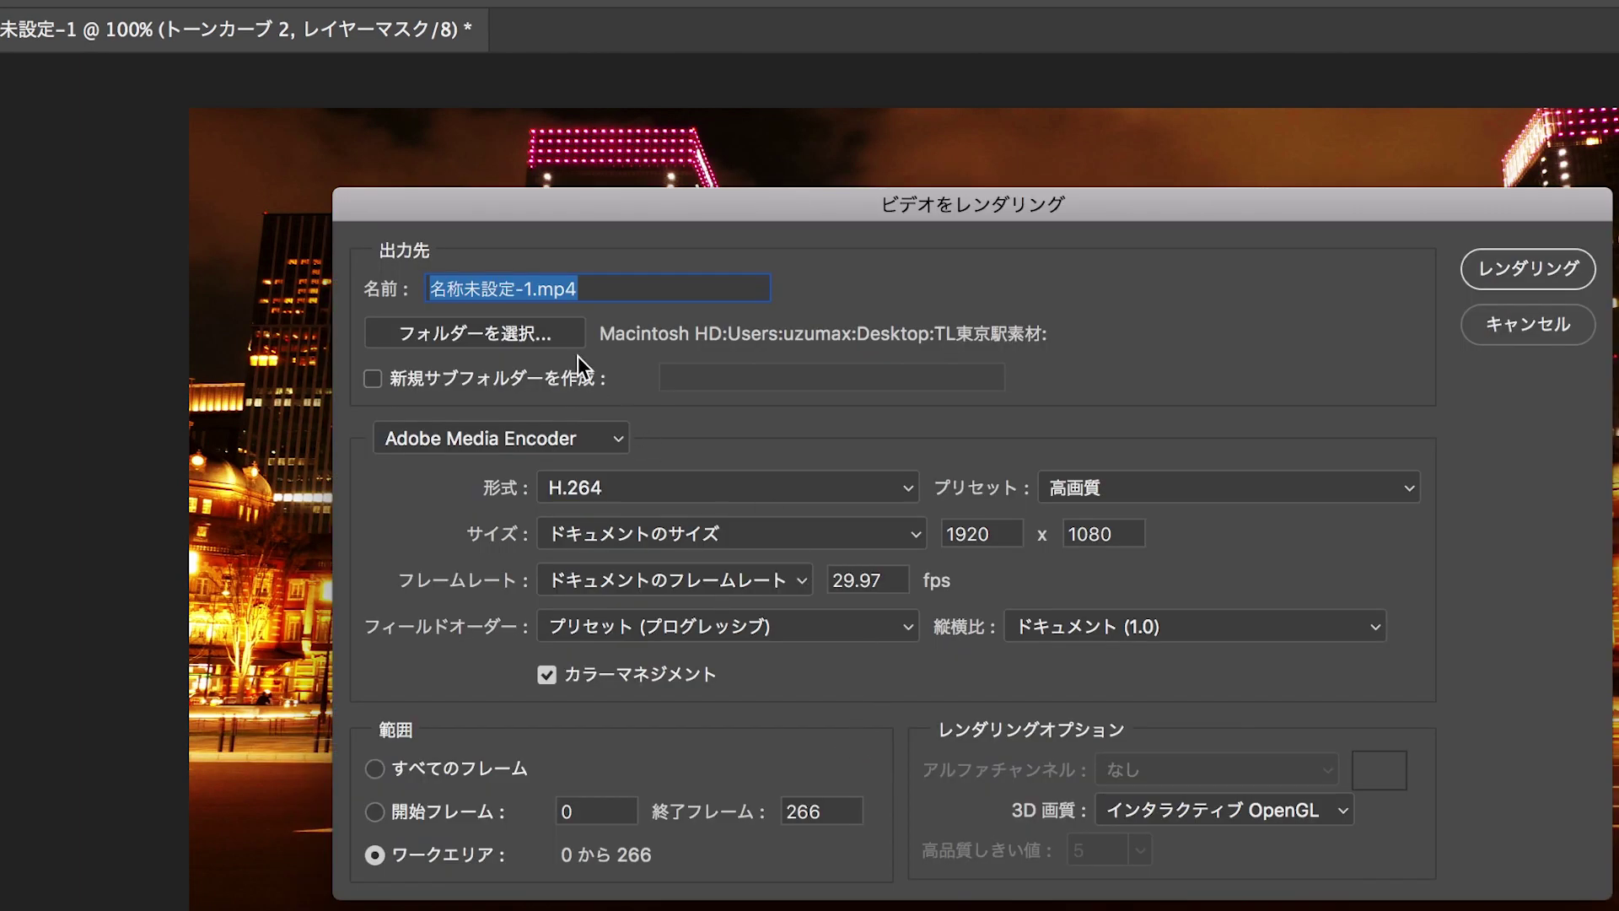
{"action": "left_click", "coordinate": [498, 290]}
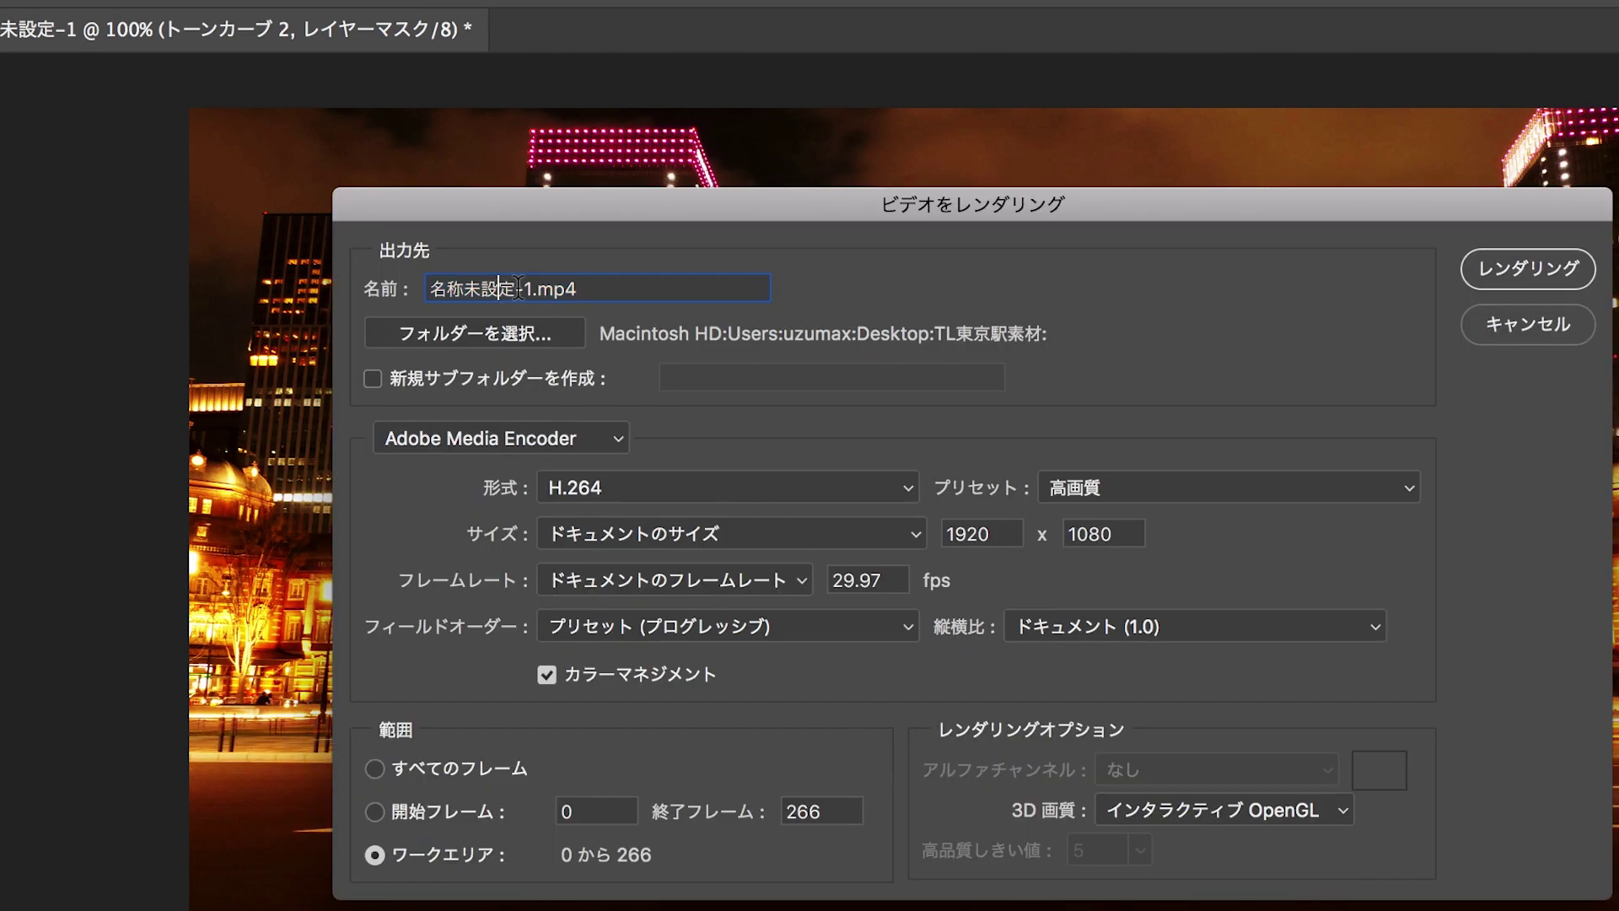
{"action": "left_click_drag", "start_coordinate": [519, 288], "coordinate": [426, 288]}
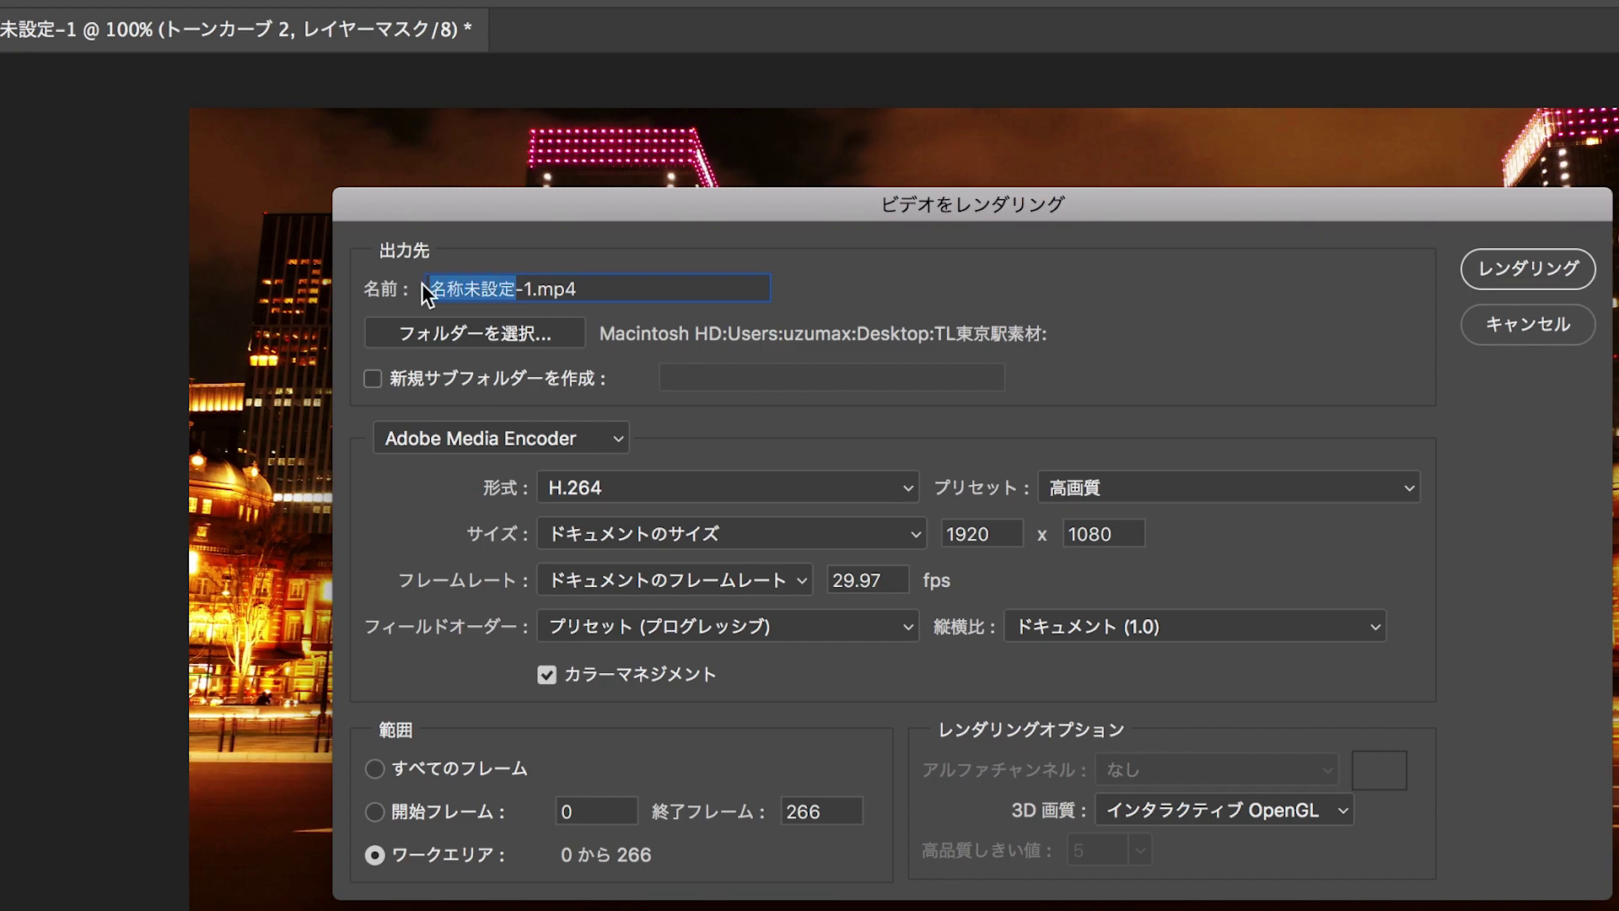
{"action": "key", "text": "BackSpace"}
{"action": "type", "text": "TL"}
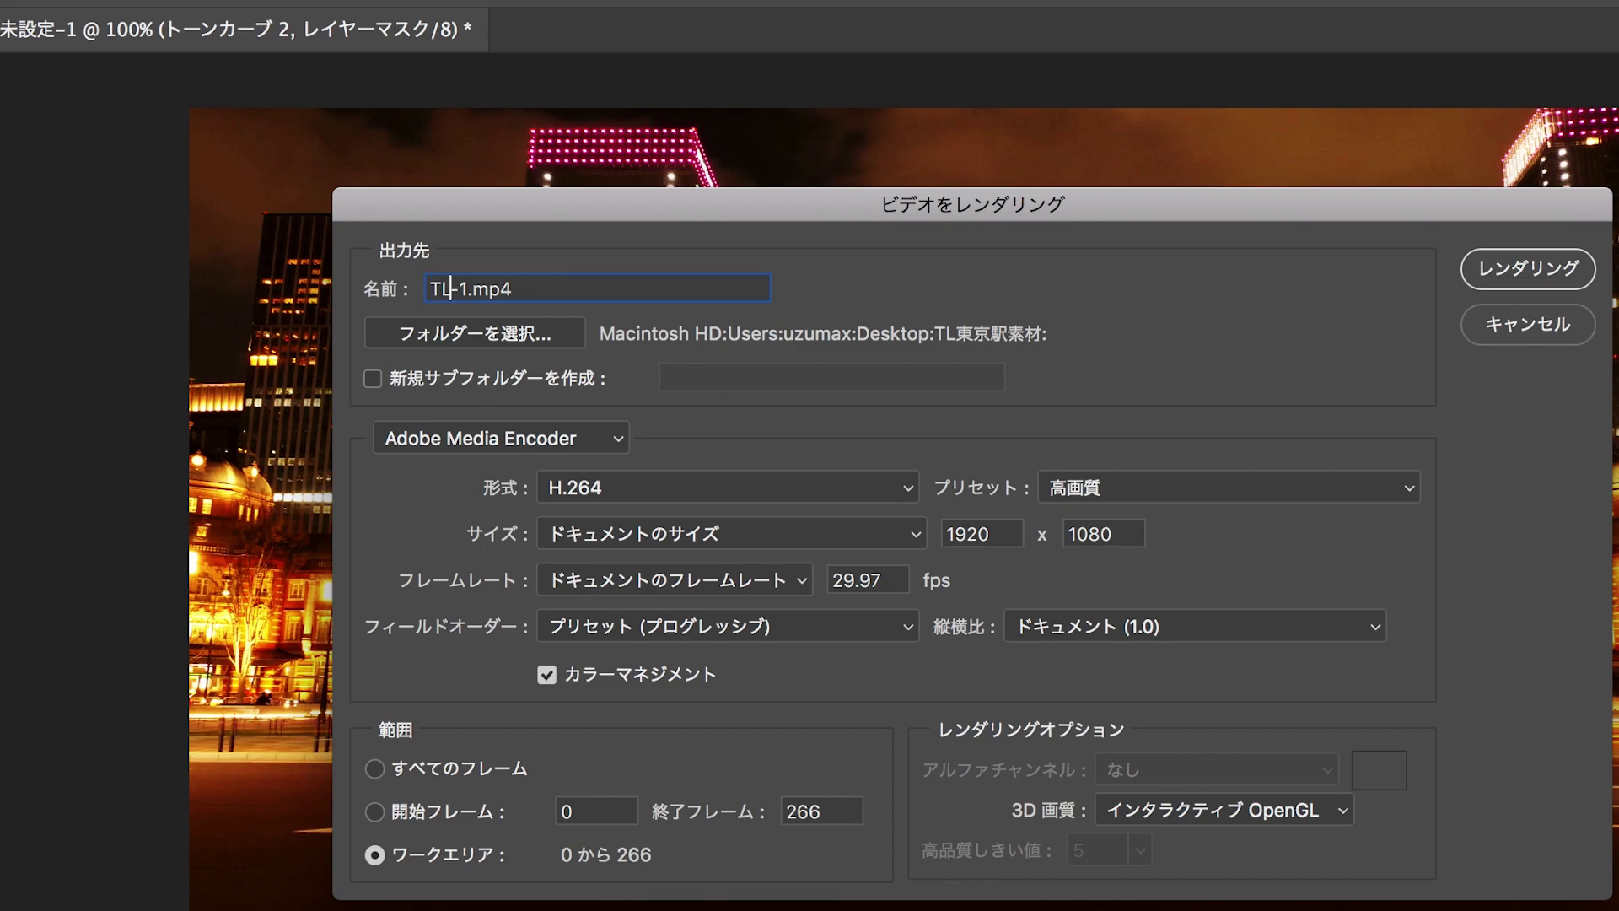
{"action": "type", "text": "東京駅"}
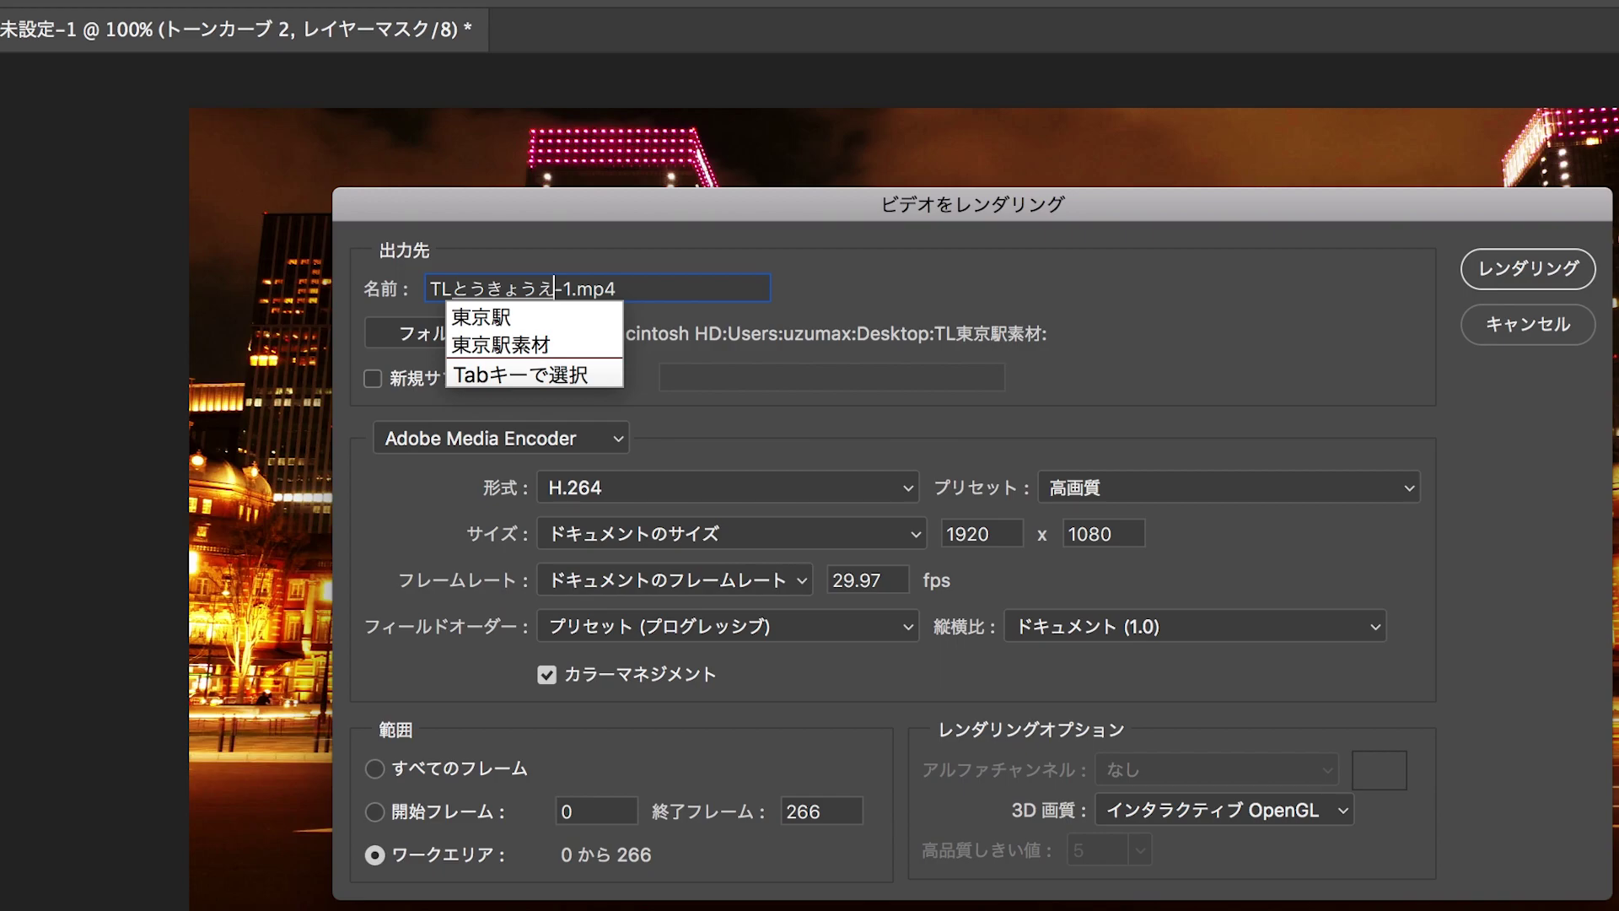
{"action": "key", "text": "Return"}
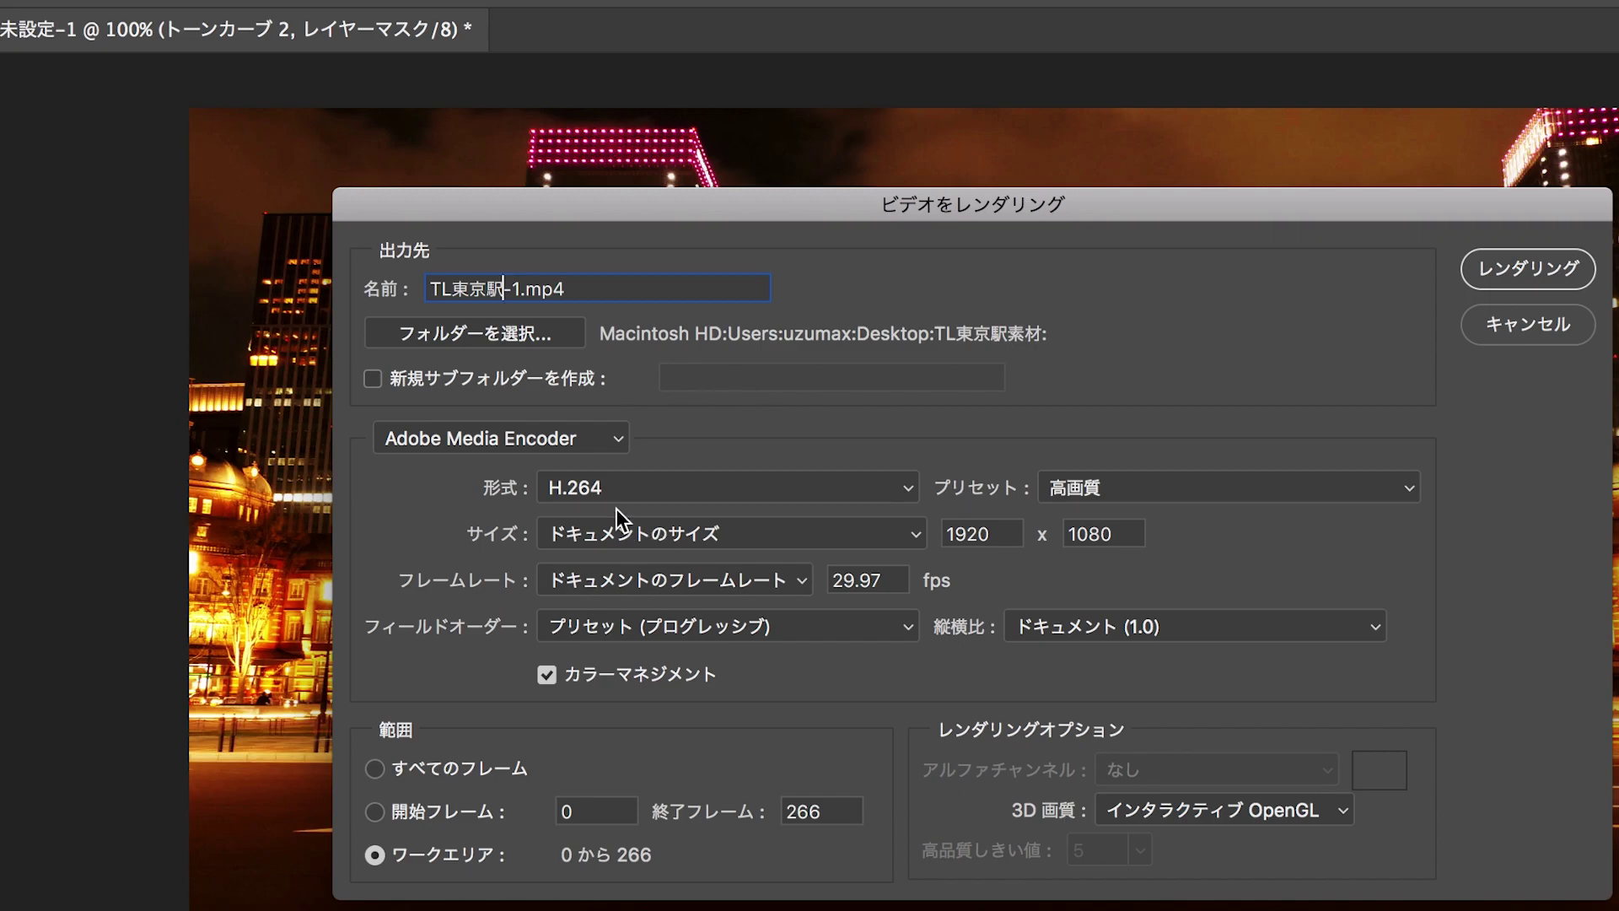
{"action": "left_click", "coordinate": [909, 489]}
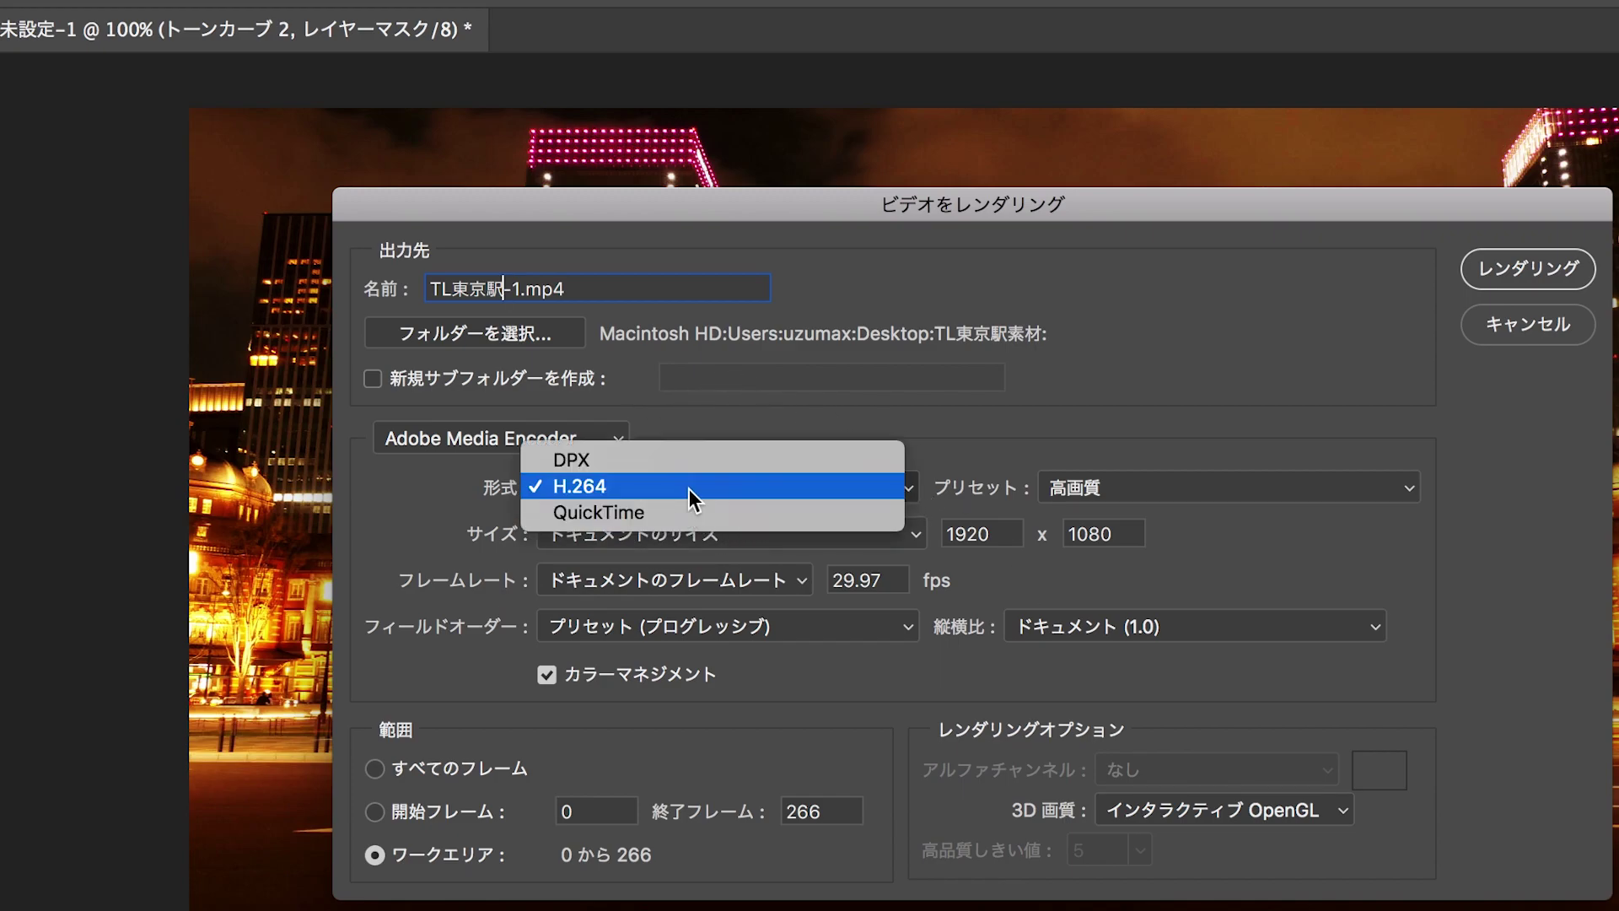
{"action": "left_click", "coordinate": [624, 484]}
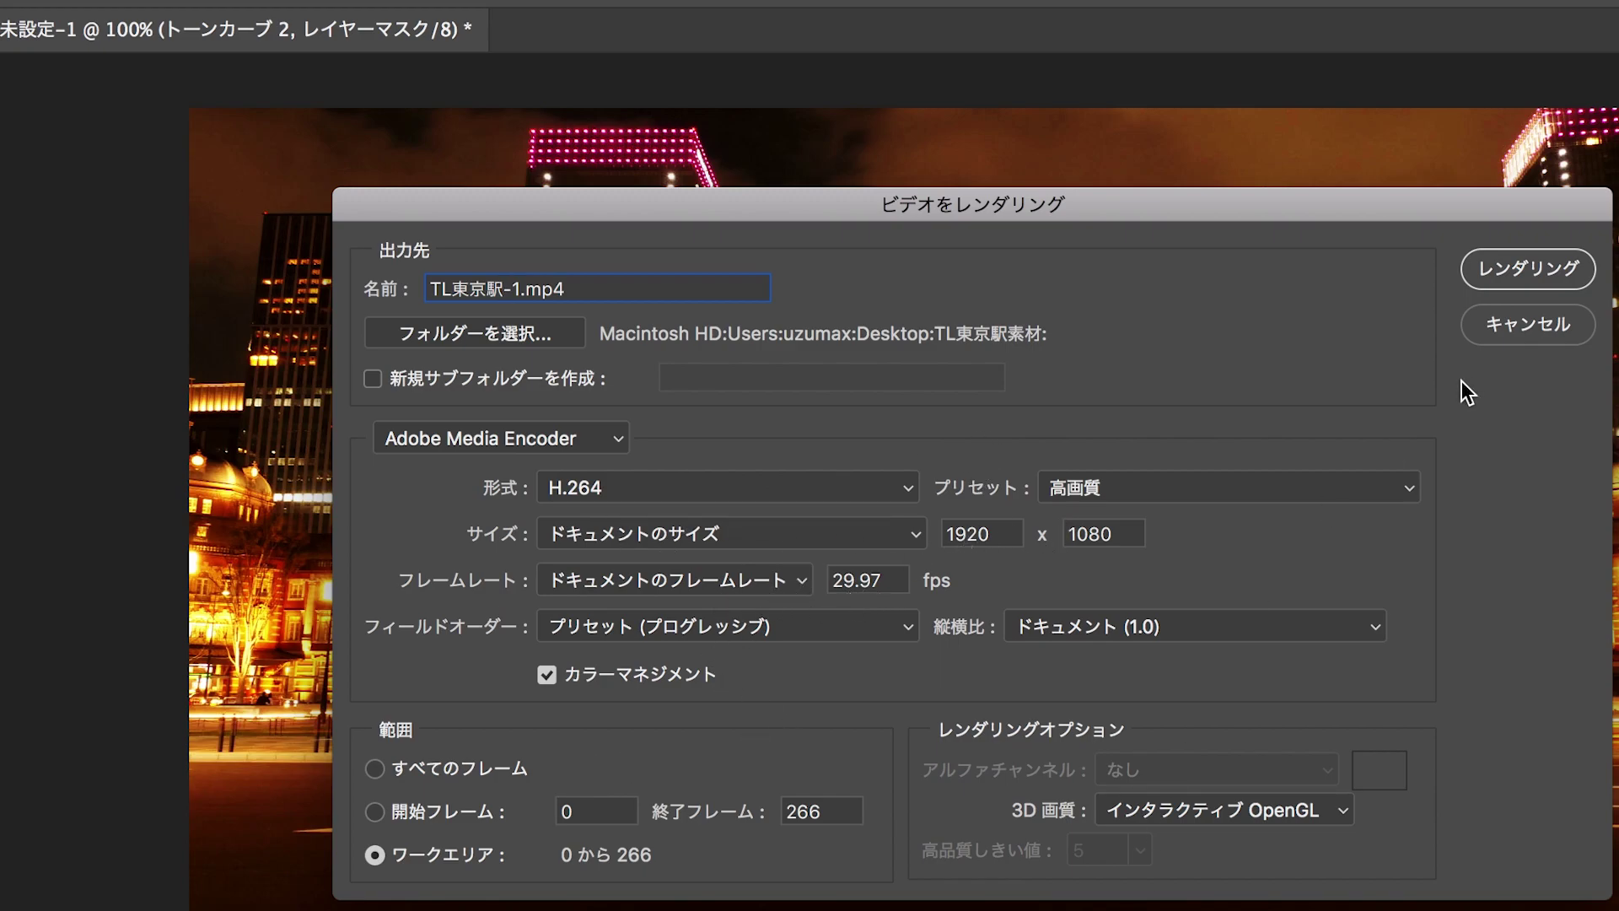
{"action": "left_click", "coordinate": [1483, 329]}
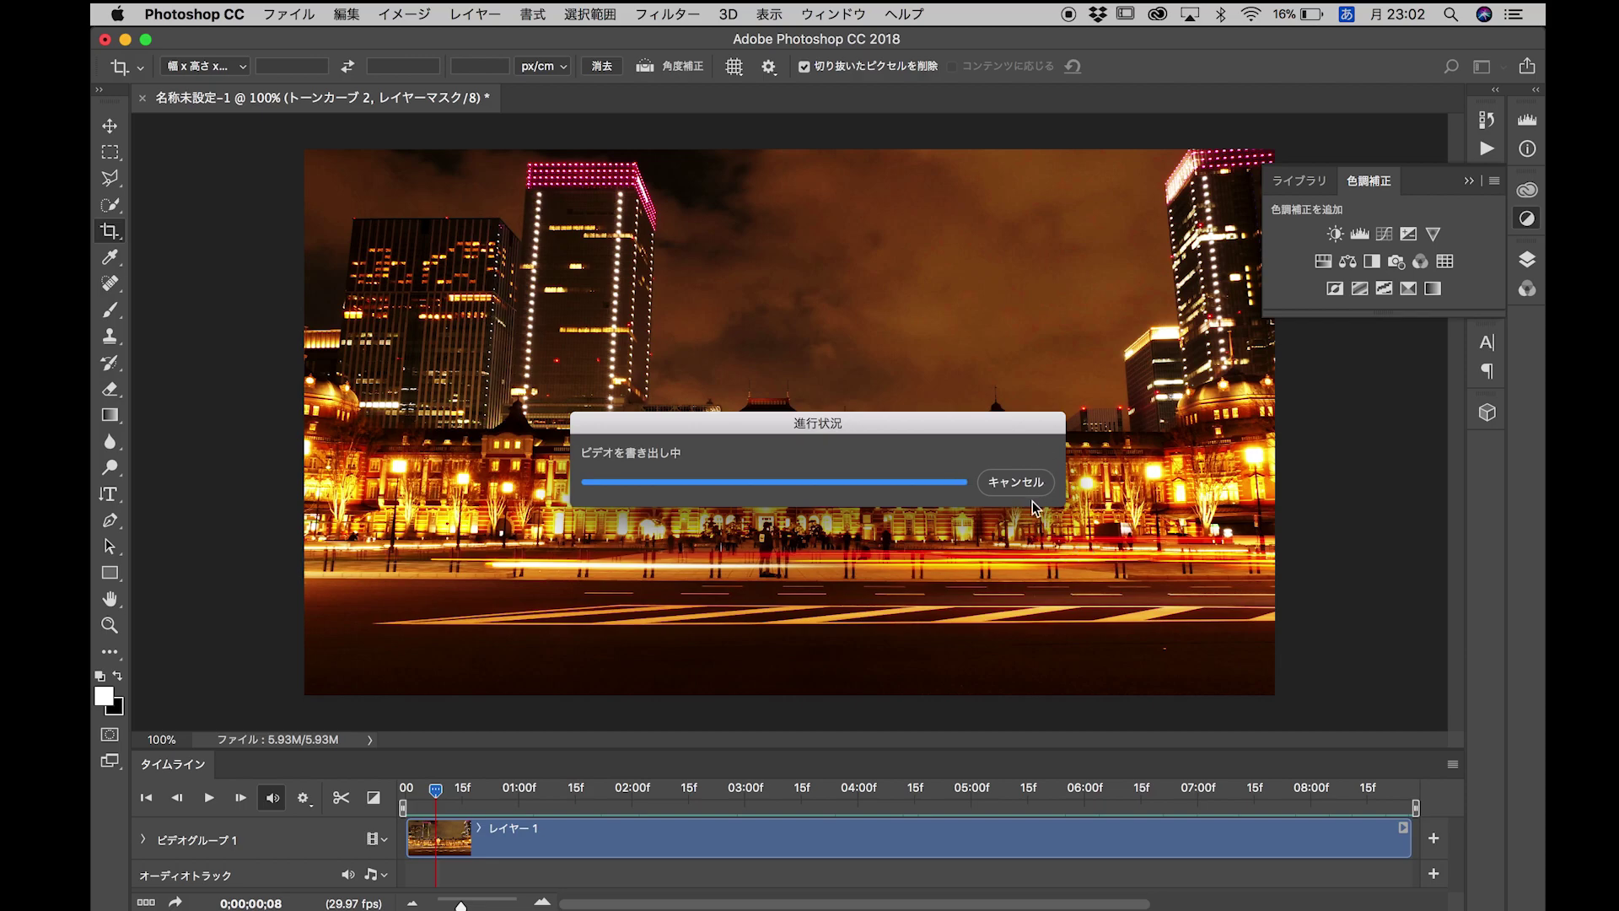
- After rendering, hide Photoshop and its panels, then select the TL東京駅素材 desktop folder
{"action": "key", "text": "F11"}
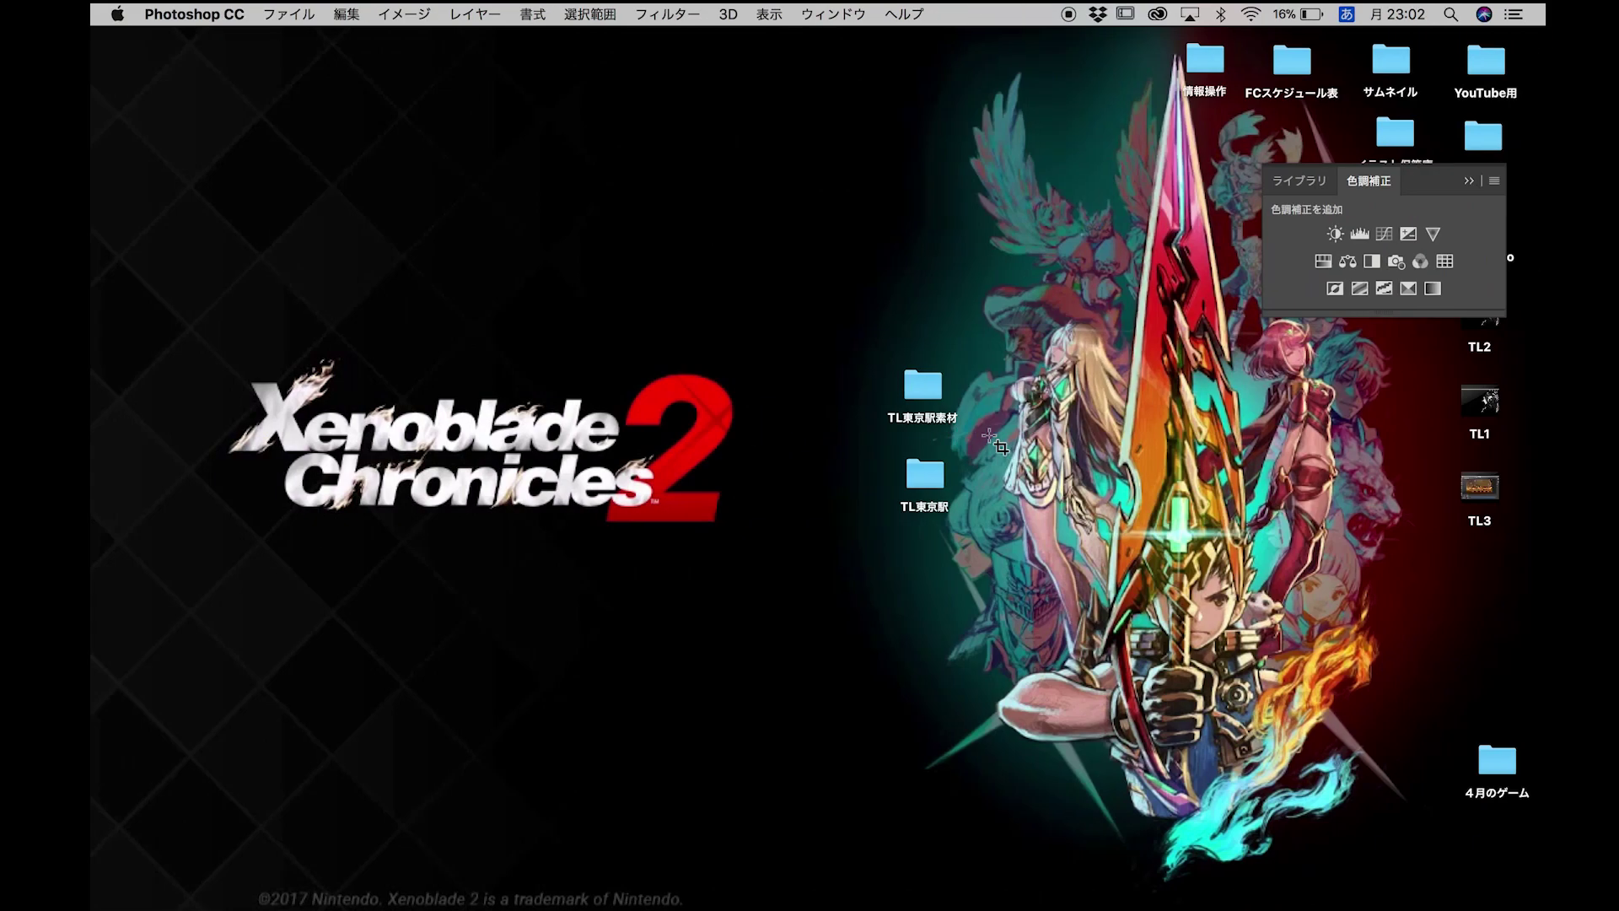
{"action": "key", "text": "Tab"}
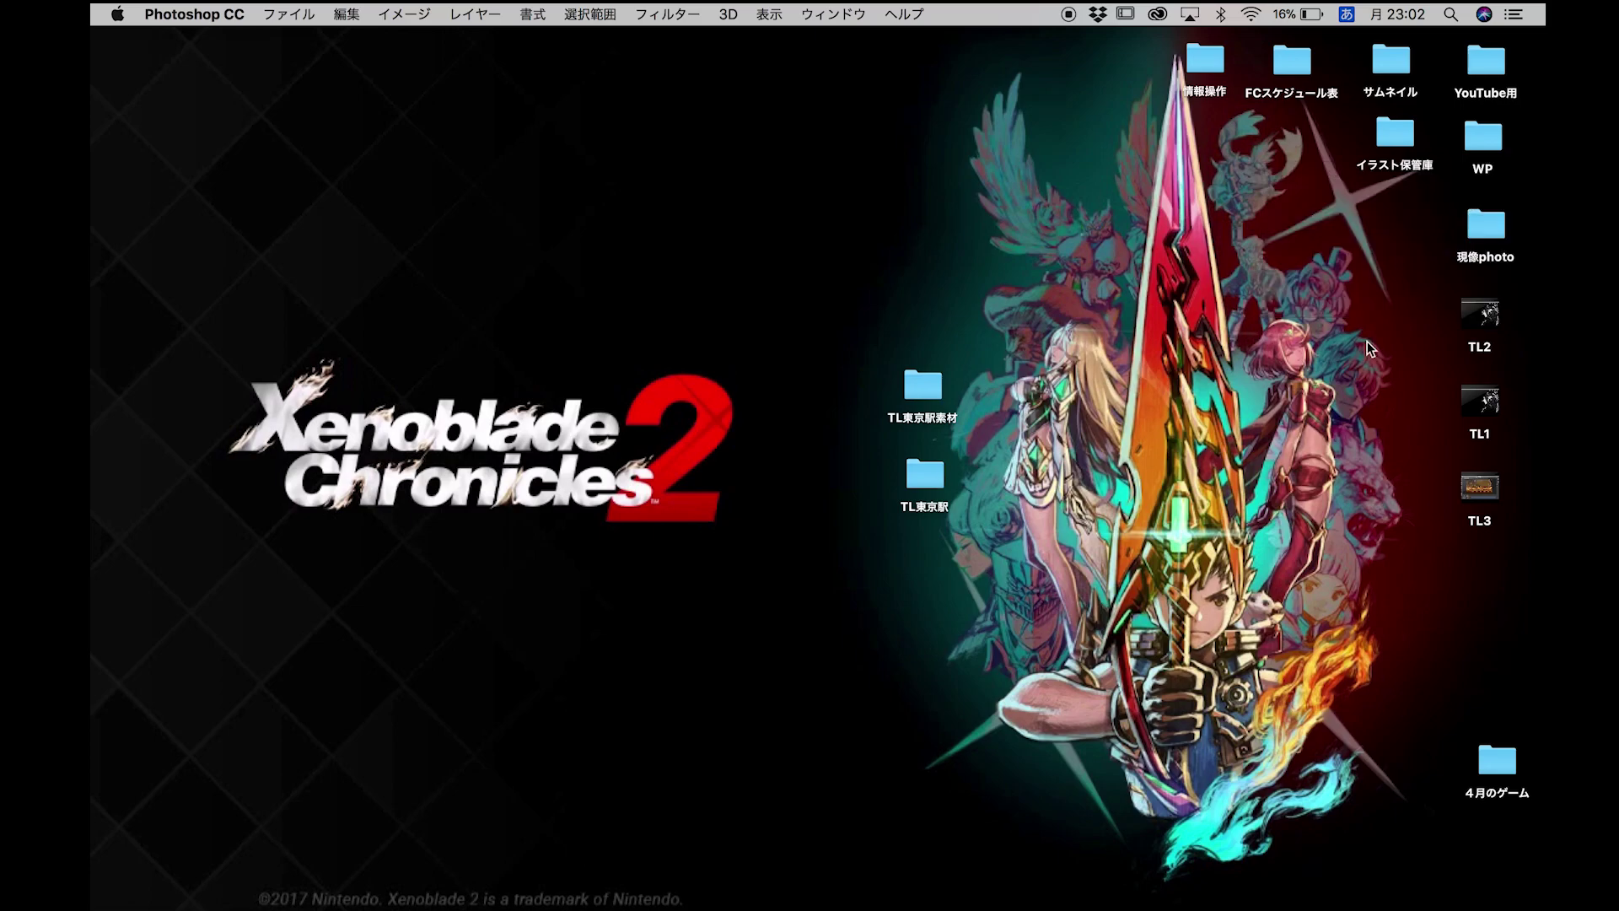
{"action": "left_click", "coordinate": [923, 392]}
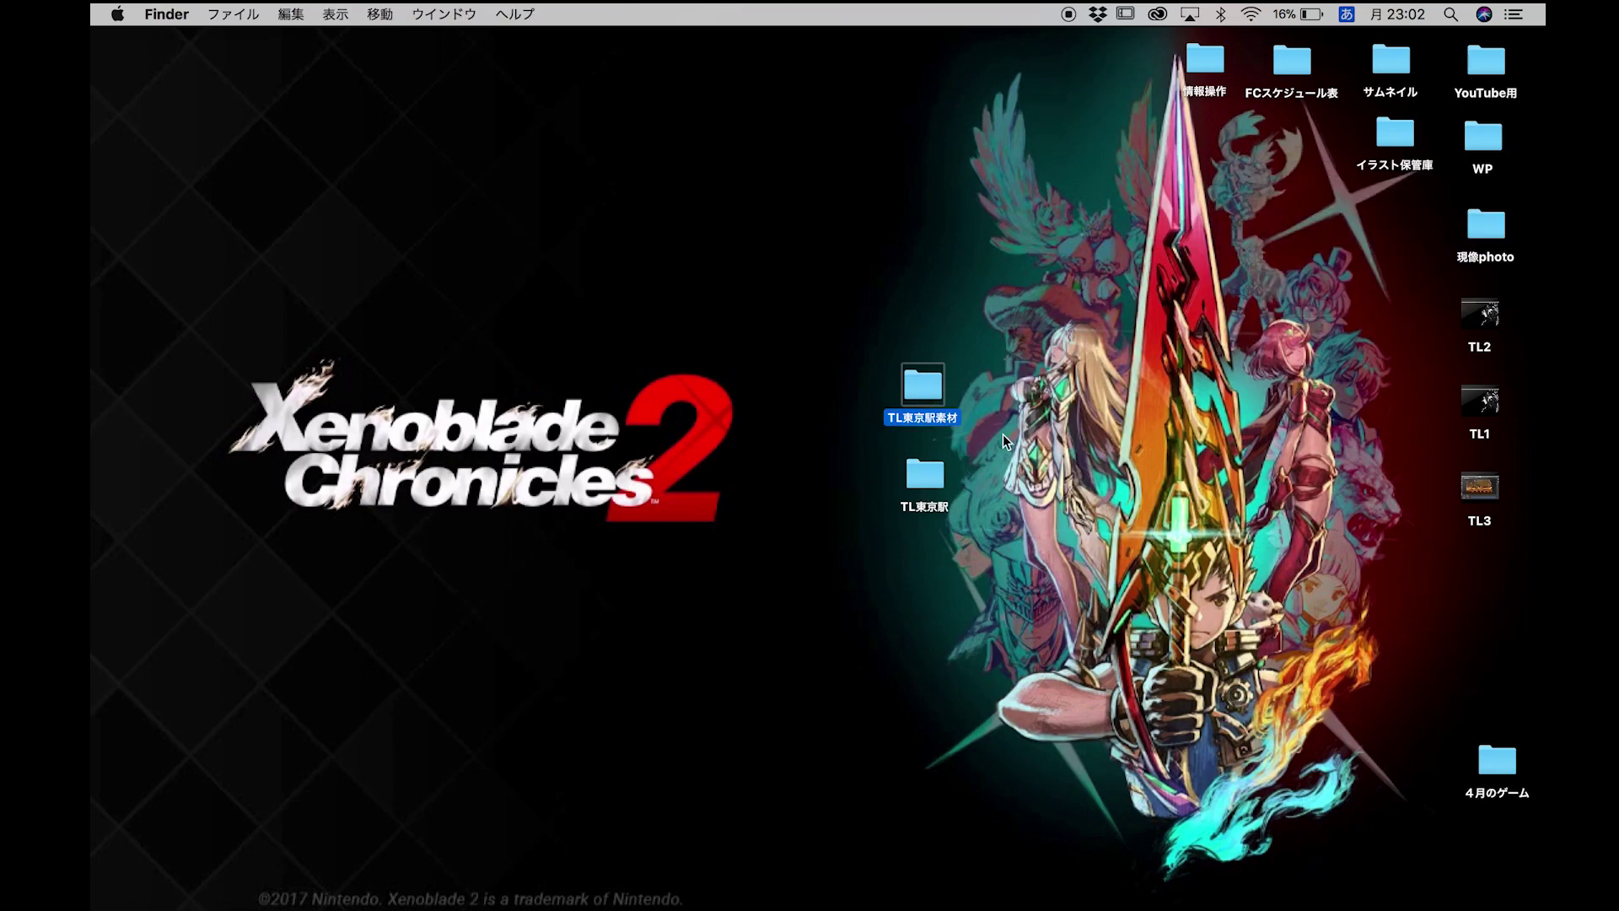
- Open TL東京駅素材 and Quick Look the rendered 27.6 MB TL東京駅-1.mp4
{"action": "double_click", "coordinate": [922, 392]}
{"action": "mouse_move", "coordinate": [1195, 536]}
{"action": "left_mouse_down"}
{"action": "mouse_move", "coordinate": [1191, 196]}
{"action": "mouse_move", "coordinate": [1197, 548]}
{"action": "left_mouse_up"}
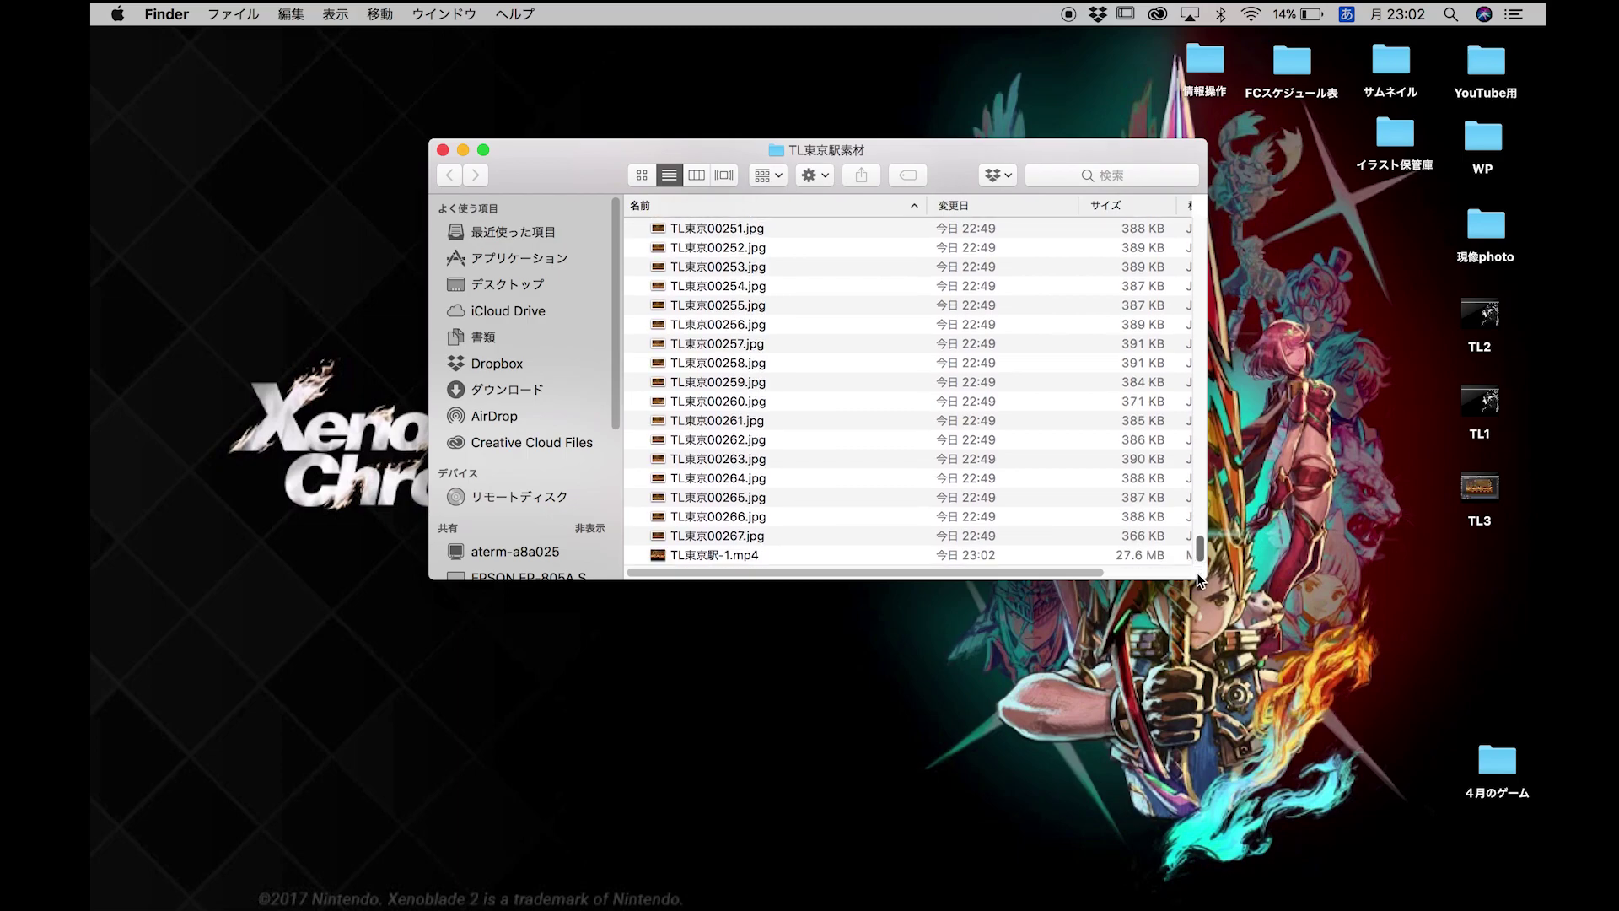
{"action": "left_click", "coordinate": [706, 557]}
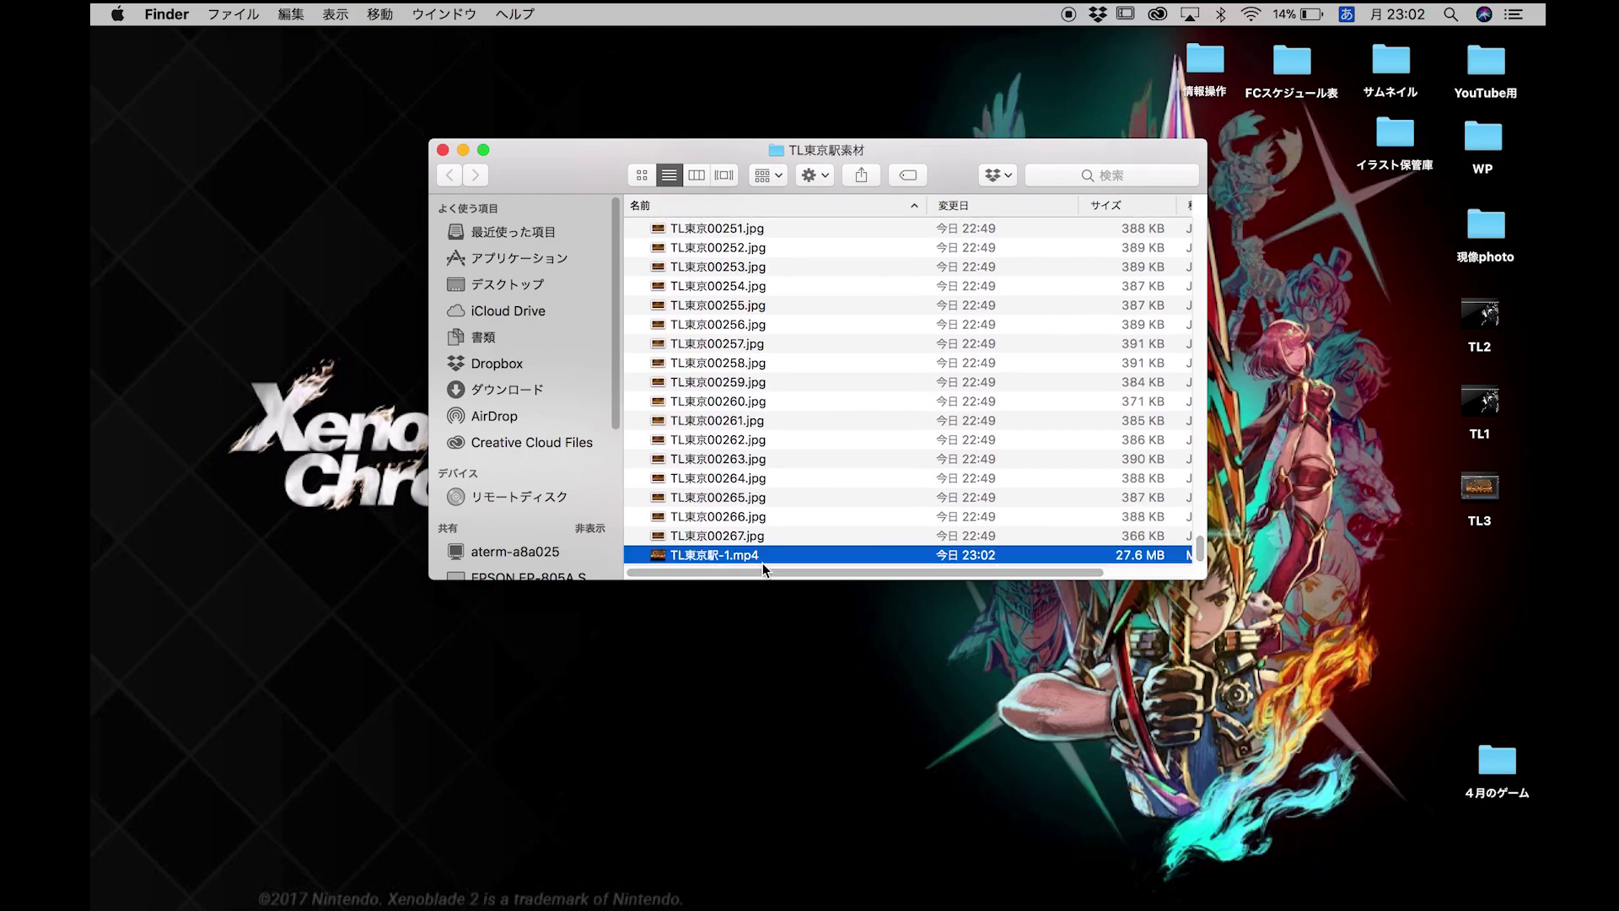
{"action": "key", "text": "space"}
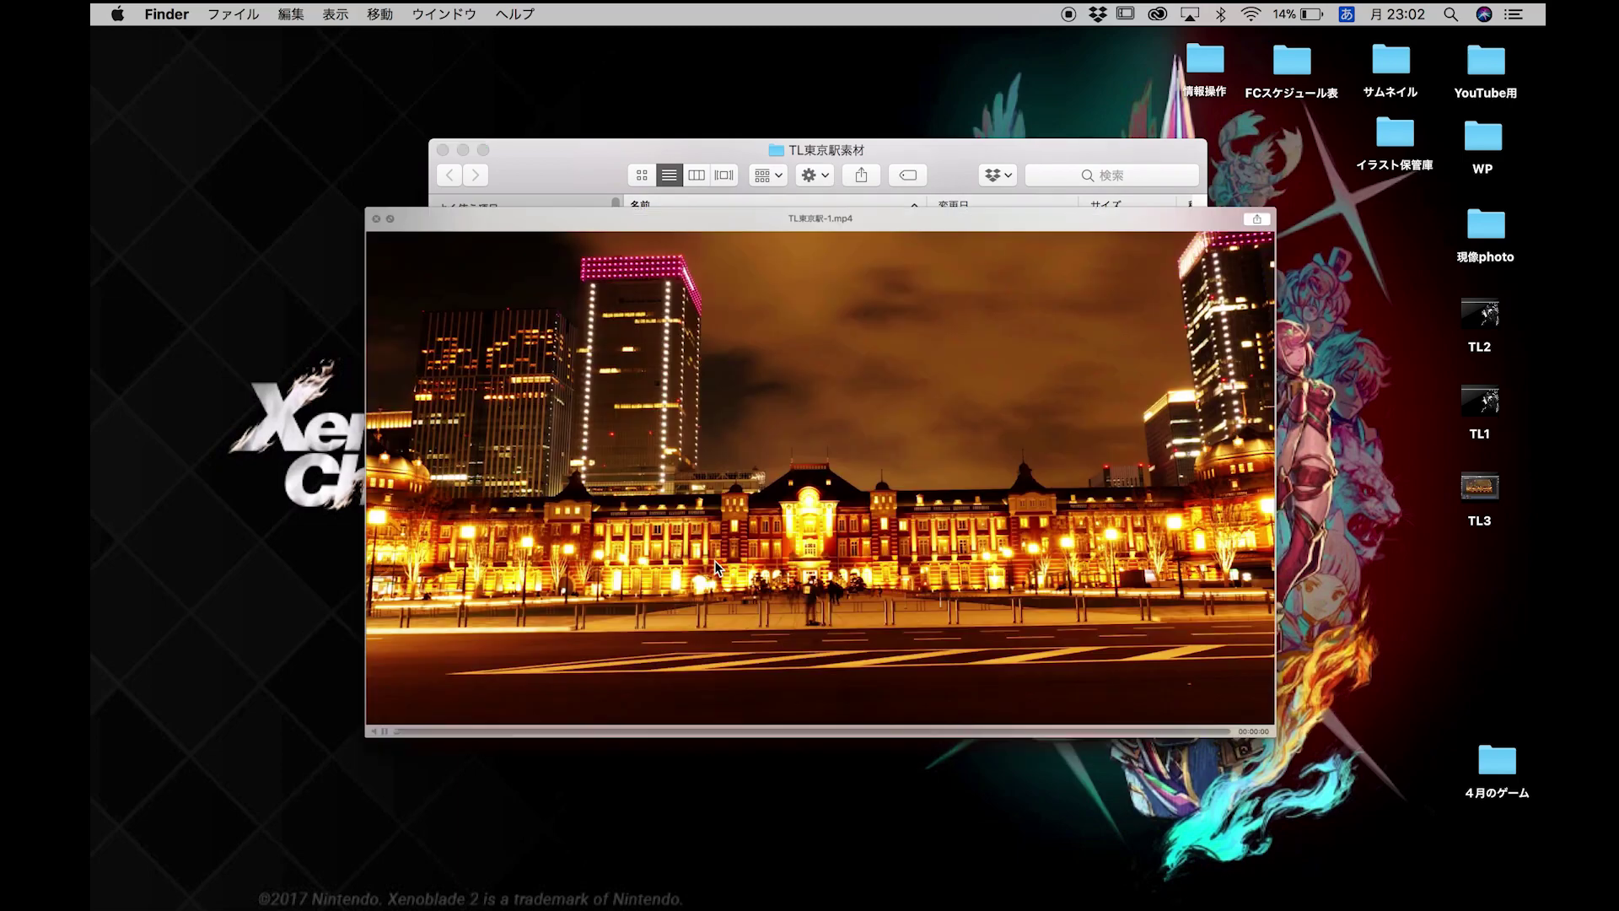